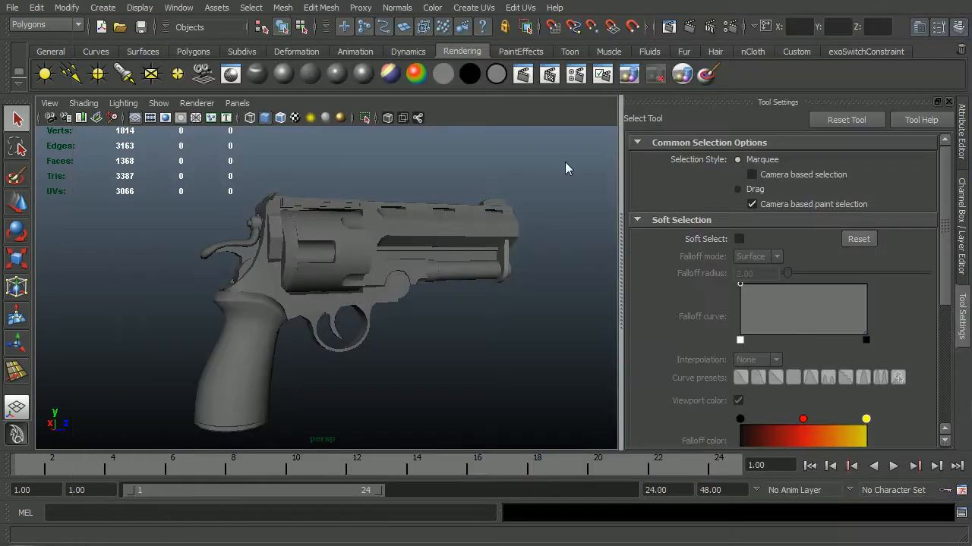
- Select the flat cylinder between the rear frame and the drum and set its Subdivisions Axis to 19
scroll(348, 236, up, 8)
alt+drag(402, 260, 364, 357)
click(389, 367)
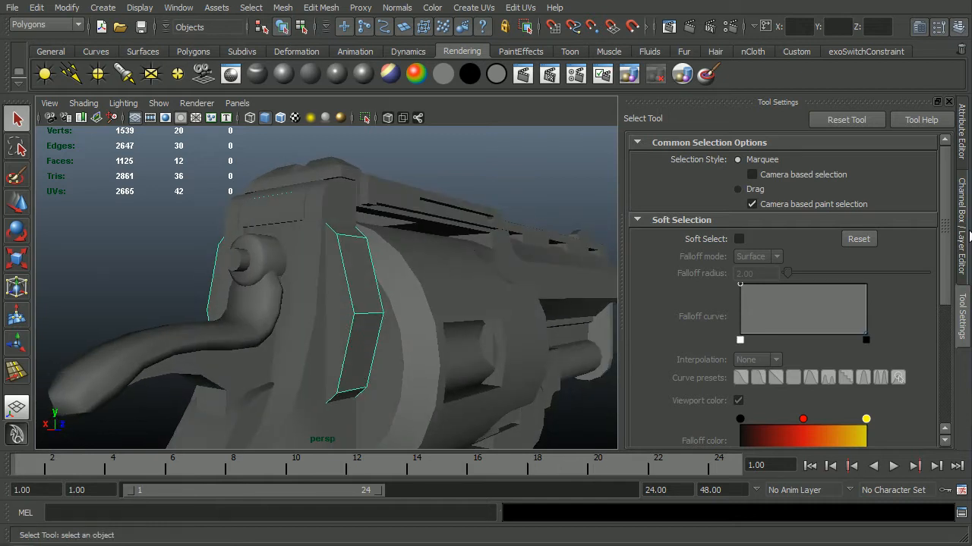
click(961, 227)
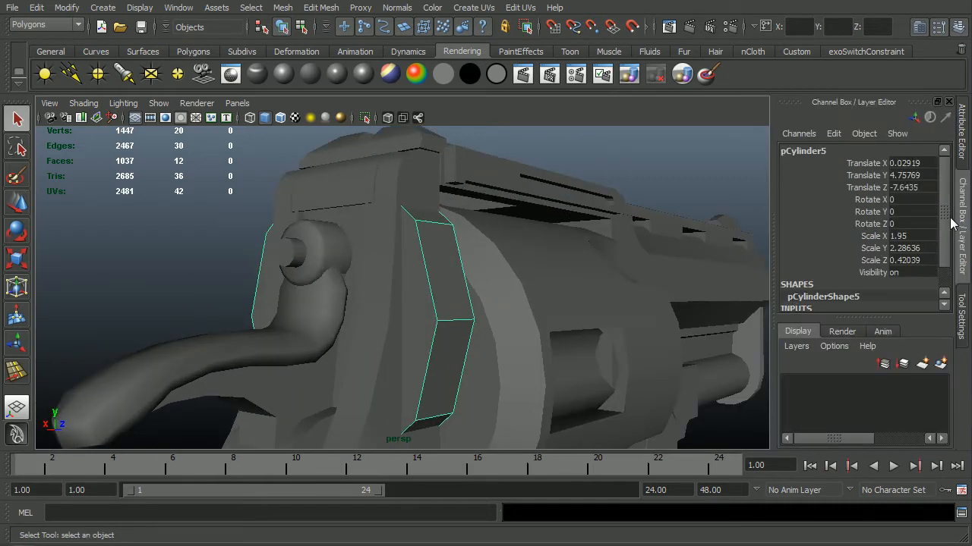
scroll(937, 268, down, 2)
click(845, 296)
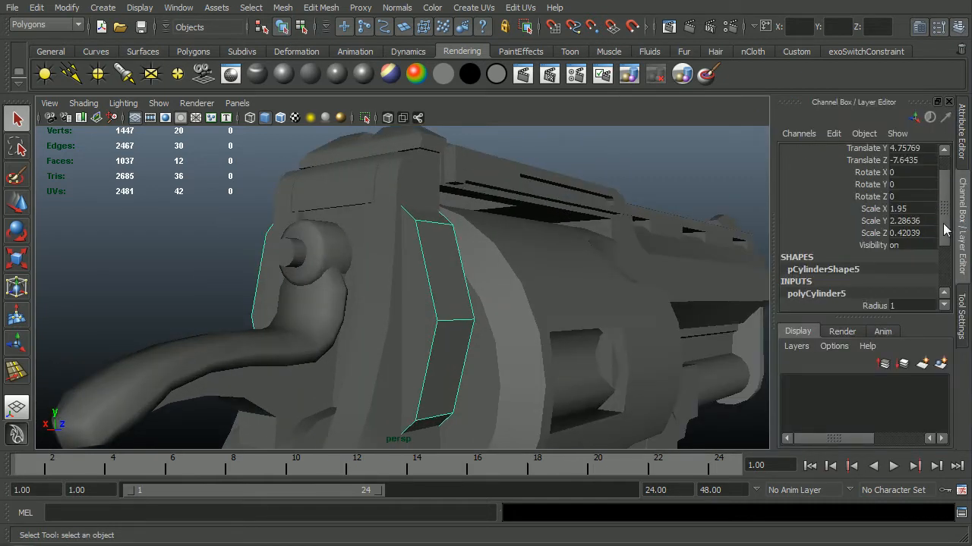
scroll(945, 230, down, 5)
click(875, 245)
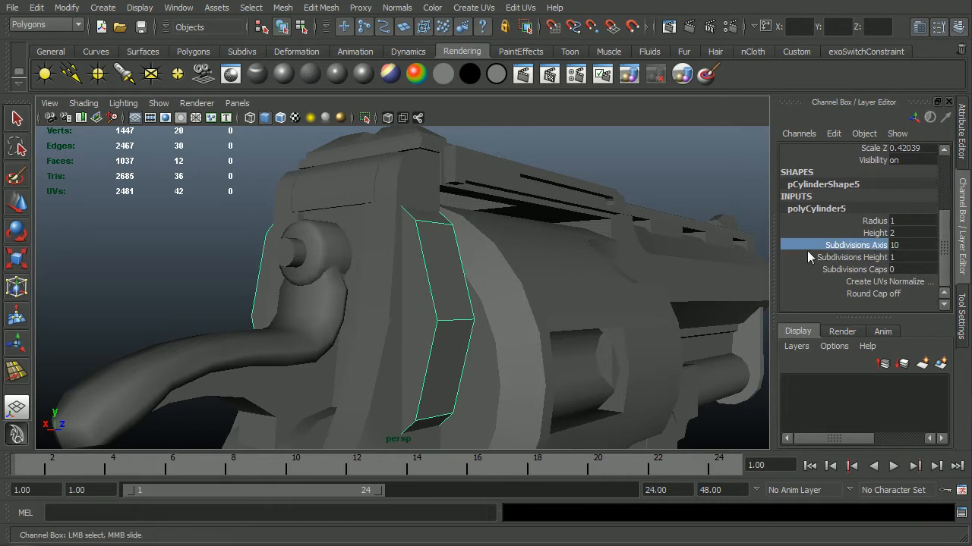
alt+drag(455, 368, 469, 377)
middle_drag(469, 377, 523, 366)
alt+drag(523, 366, 400, 214)
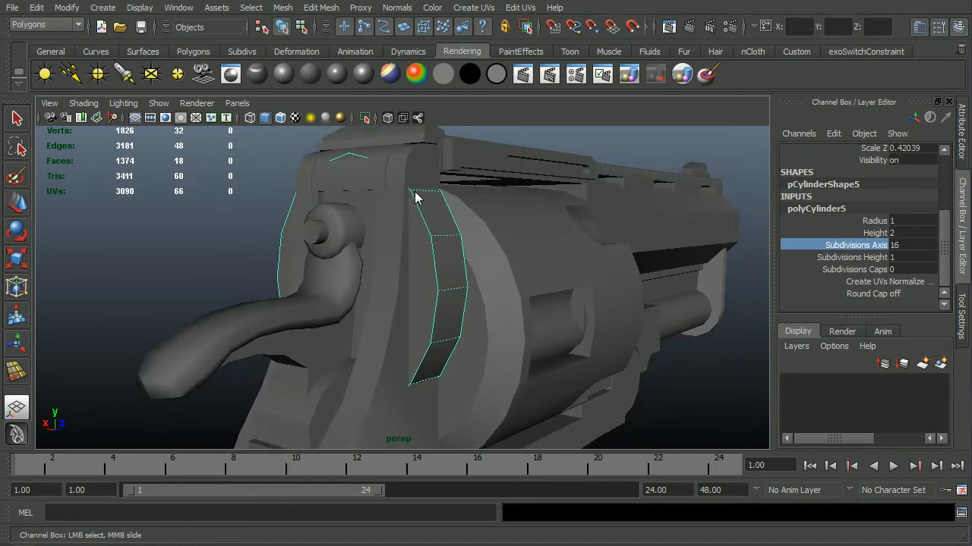
middle_drag(440, 205, 427, 191)
alt+drag(413, 387, 483, 385)
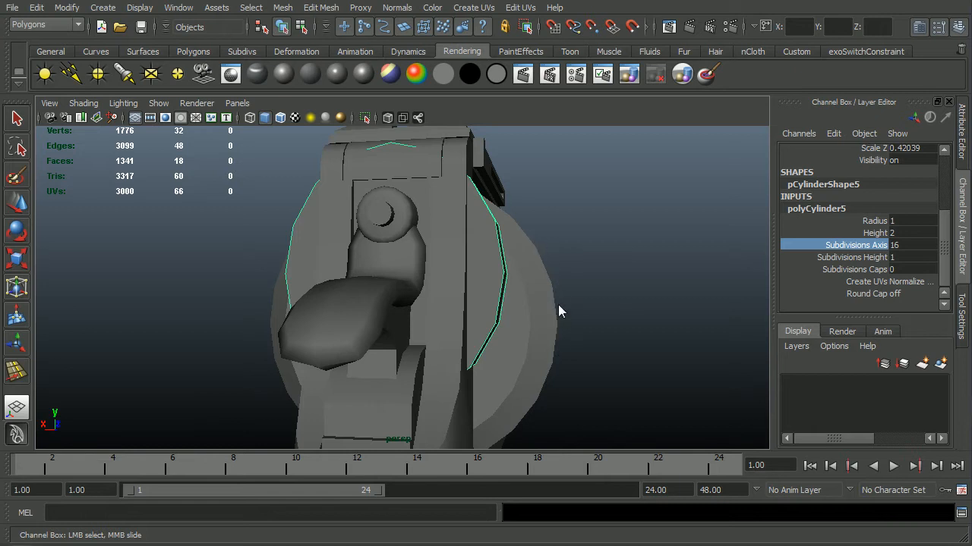
alt+drag(528, 277, 505, 300)
middle_drag(506, 301, 528, 291)
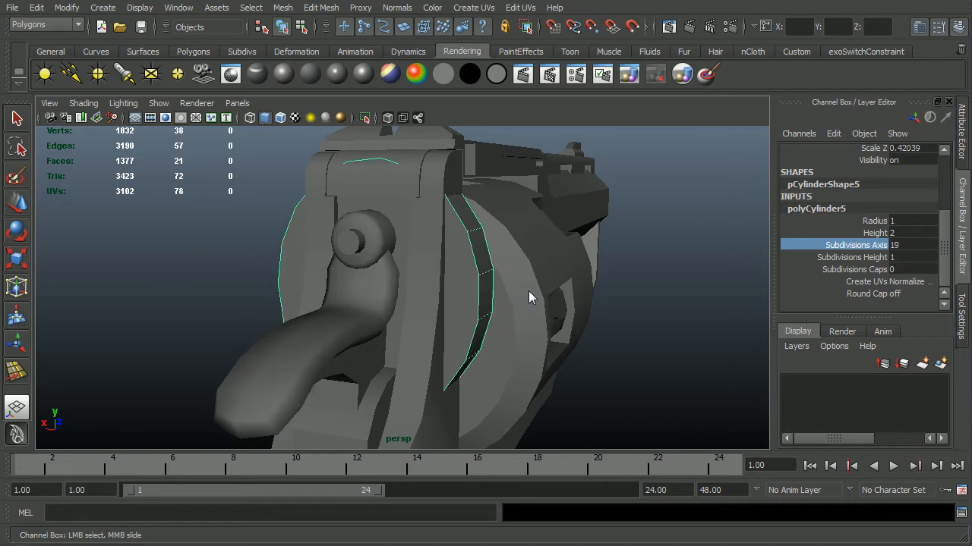
- Delete the flat cylinder's edges hidden inside the frame, keeping only its curved section on the exposed side
alt+drag(528, 291, 561, 277)
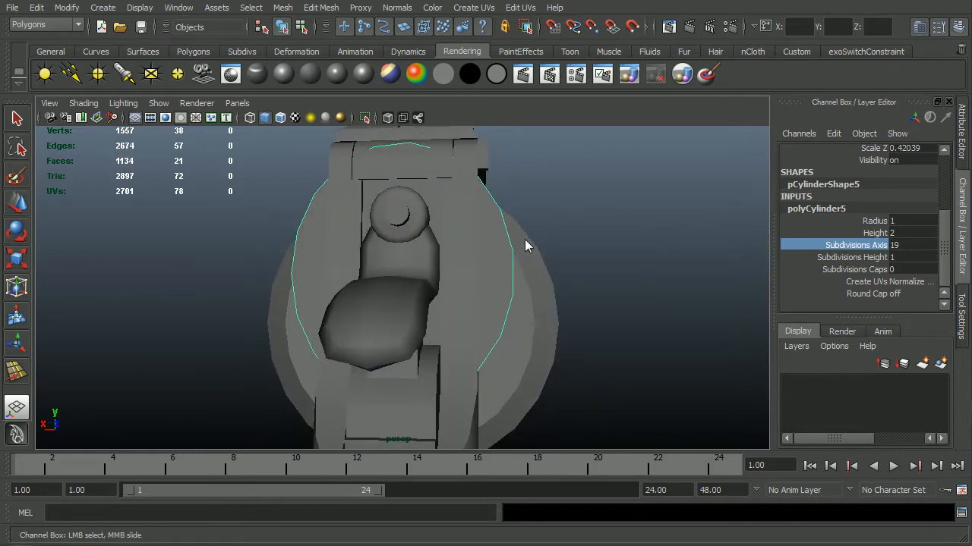
alt+drag(562, 298, 554, 296)
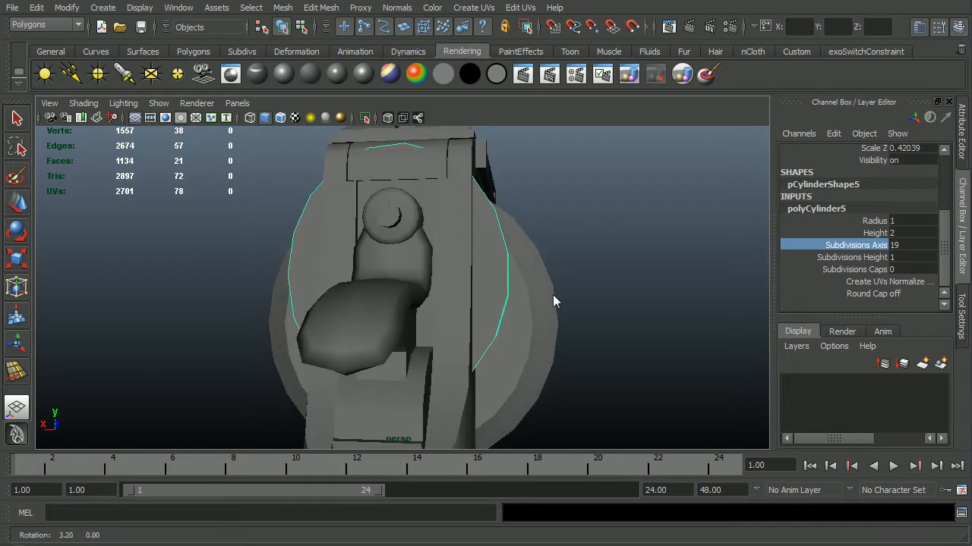
alt+drag(532, 264, 501, 223)
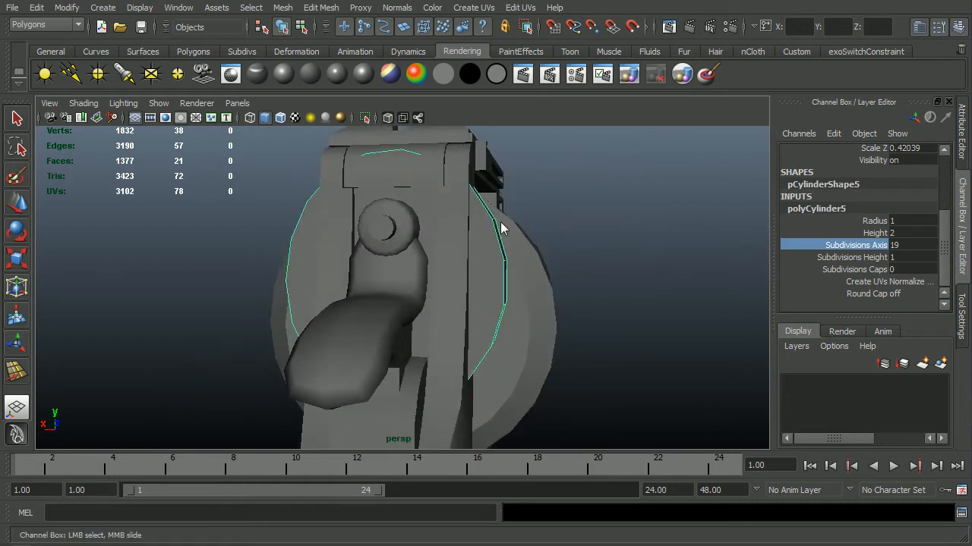
alt+drag(490, 301, 423, 301)
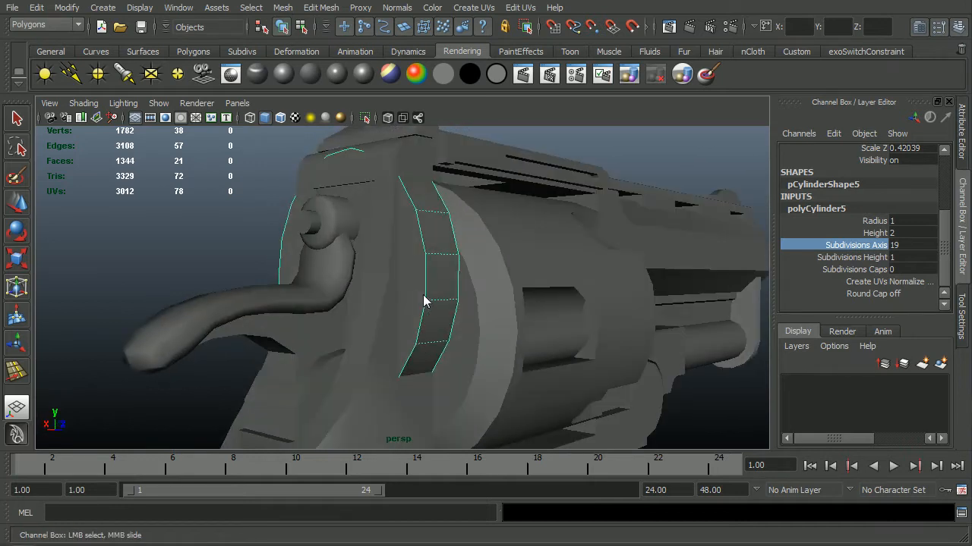
alt+drag(493, 268, 493, 292)
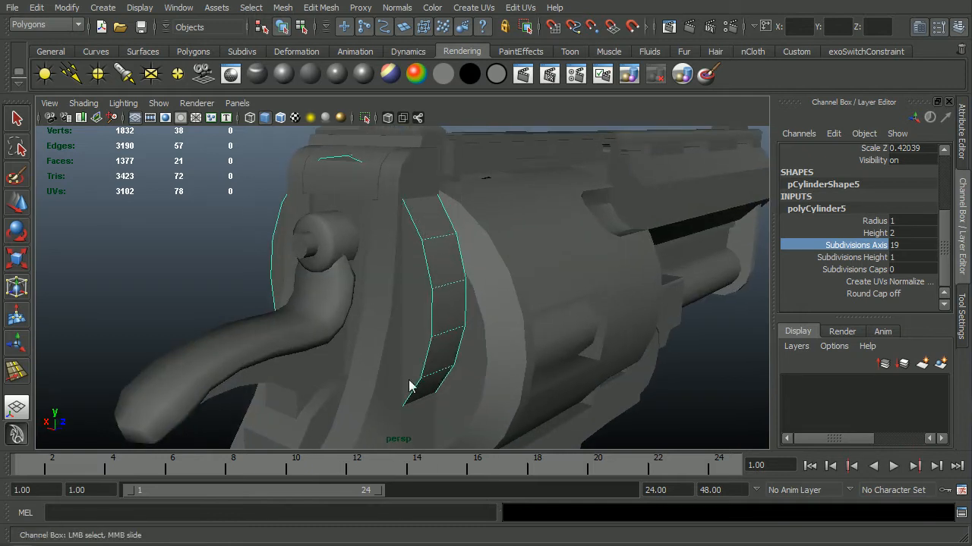
mouse_move(481, 392)
alt+mouse_down()
mouse_move(491, 385)
mouse_move(480, 383)
alt+mouse_up()
key(q)
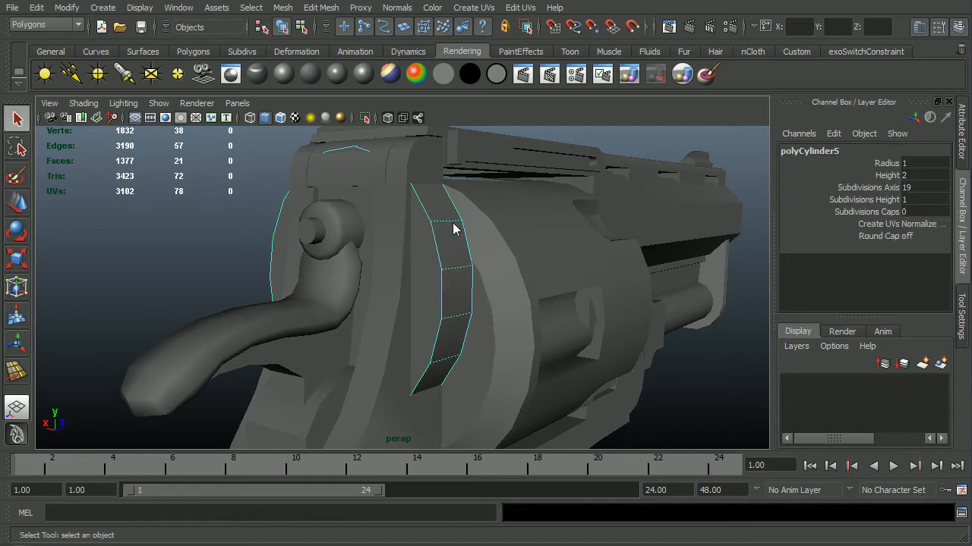
click(445, 222)
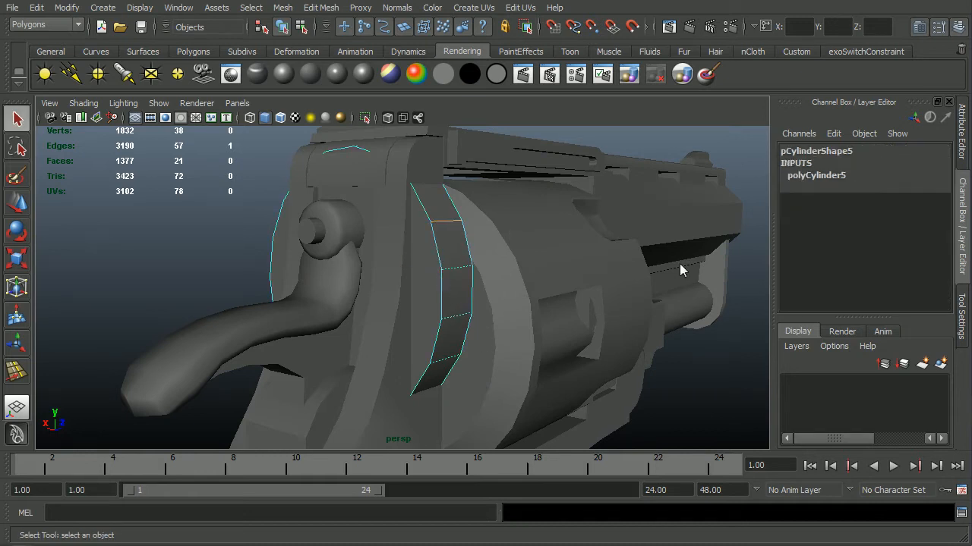
key(g)
alt+drag(405, 249, 459, 251)
drag(437, 169, 543, 434)
mouse_move(471, 382)
alt+mouse_down()
mouse_move(551, 372)
mouse_move(455, 372)
alt+mouse_up()
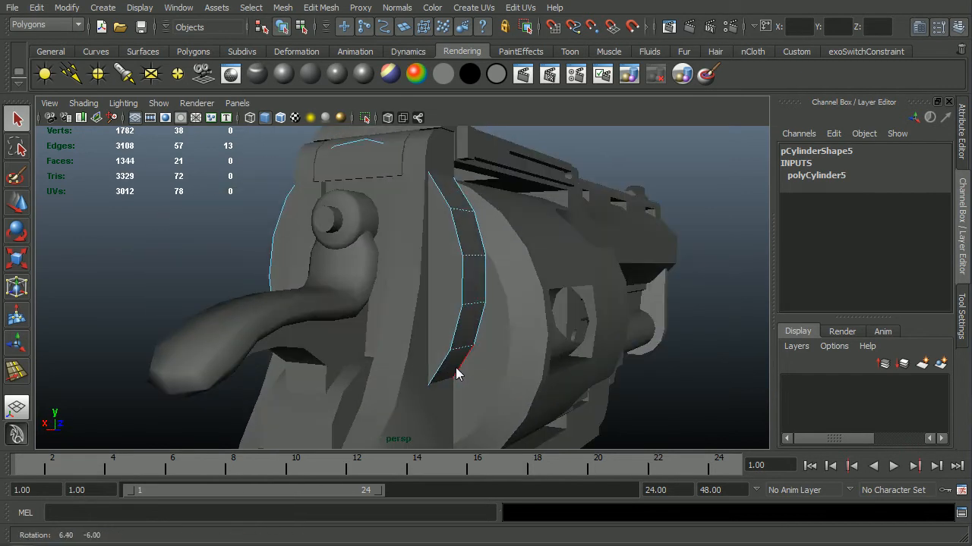
shift+right_click(445, 286)
shift+right_drag(445, 286, 412, 303)
mouse_move(445, 304)
alt+mouse_down()
mouse_move(518, 311)
mouse_move(448, 317)
alt+mouse_up()
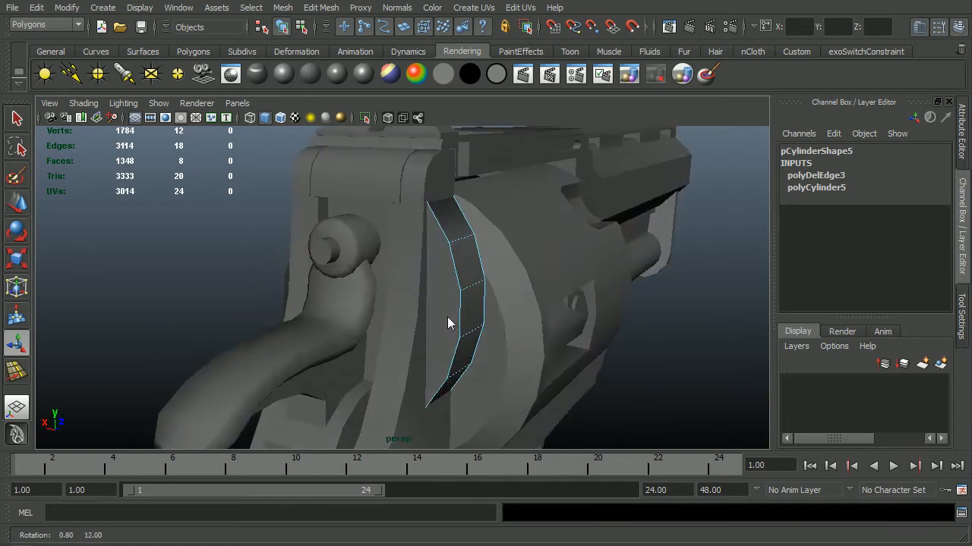
key(F8)
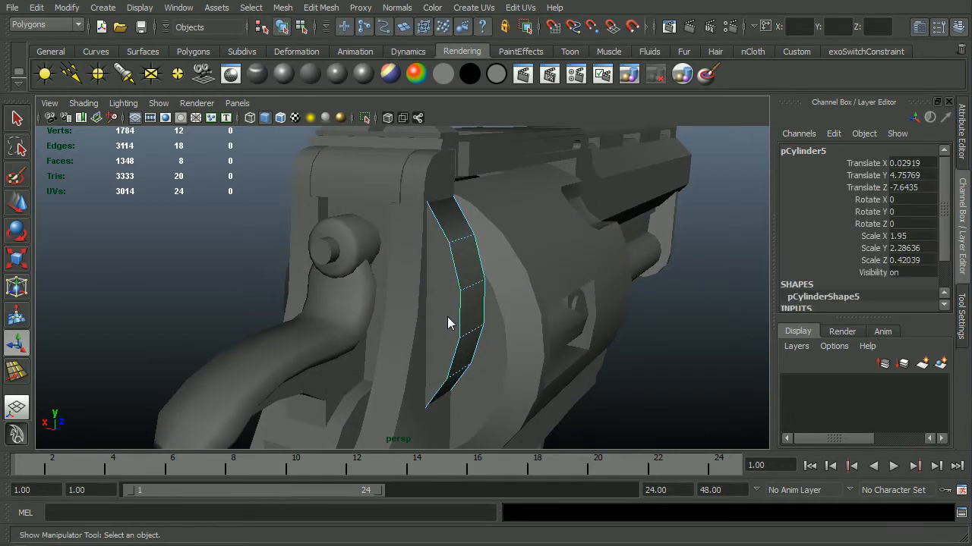
- Isolate the curved section, delete its flat inner face, and restore the full revolver with the section selected
key(4)
mouse_move(447, 317)
alt+mouse_down()
mouse_move(531, 321)
mouse_move(377, 319)
alt+mouse_up()
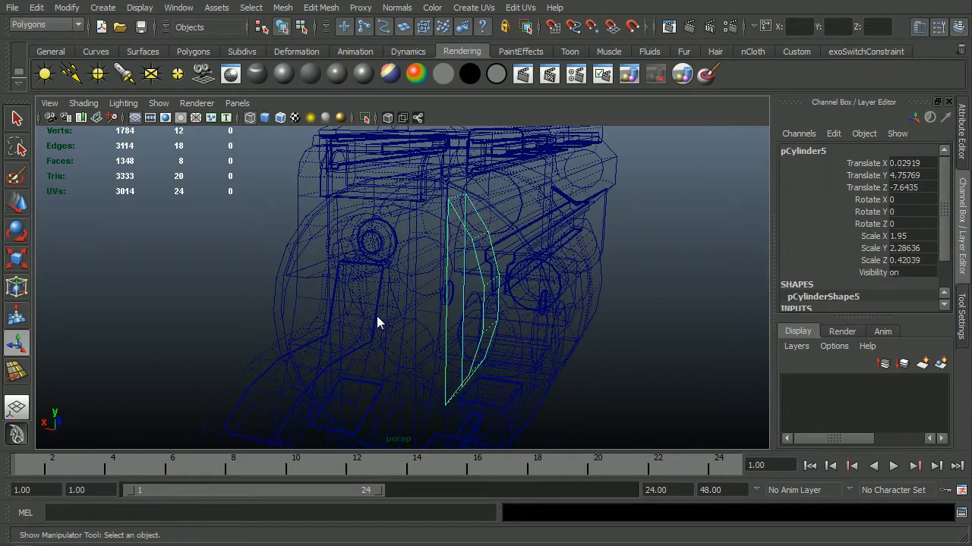
key(5)
key(ctrl+1)
alt+drag(376, 316, 521, 291)
right_drag(521, 332, 518, 366)
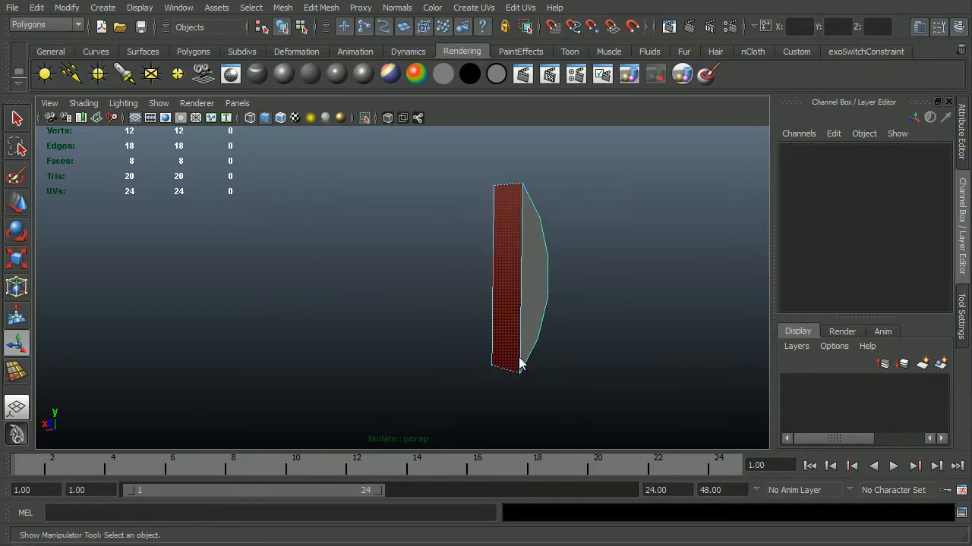
click(515, 328)
key(Delete)
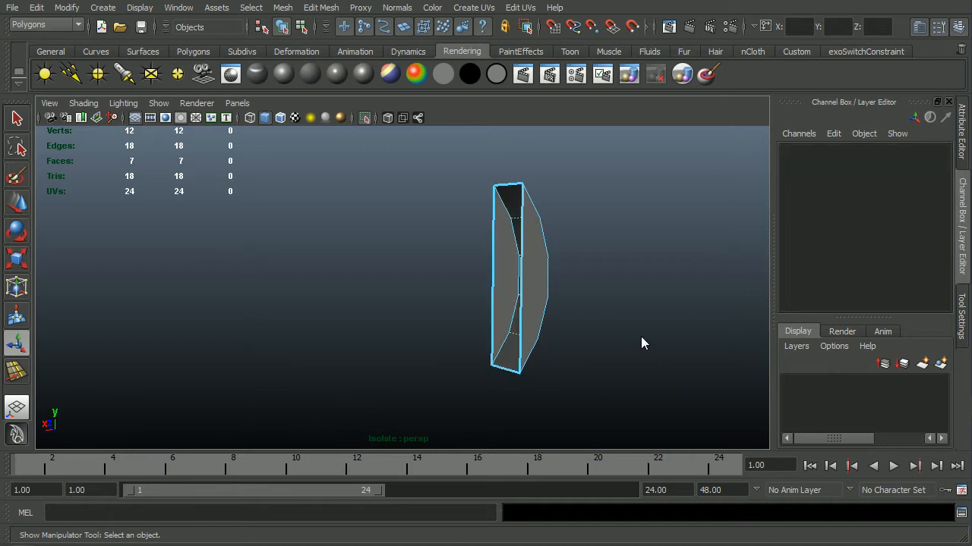
key(F8)
click(626, 305)
key(ctrl+1)
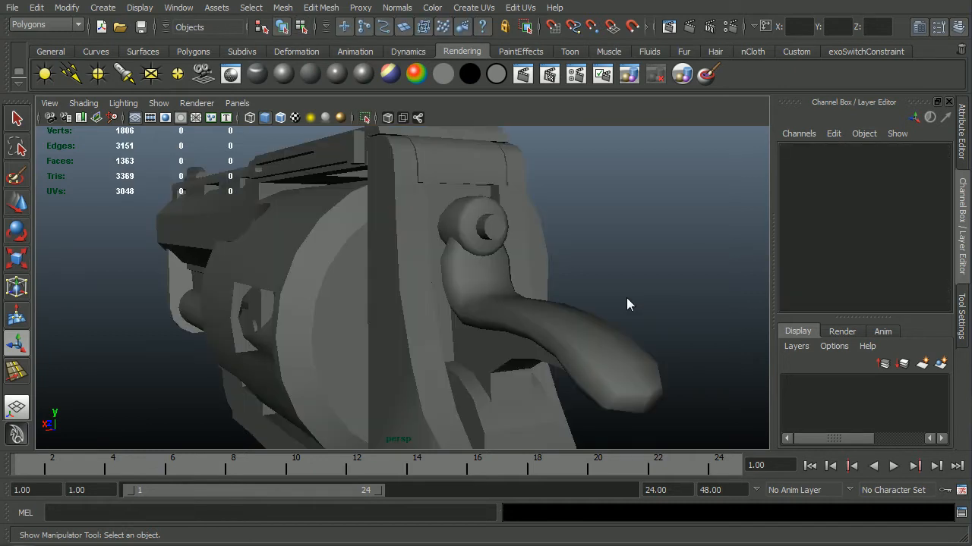
alt+drag(627, 303, 357, 209)
click(410, 322)
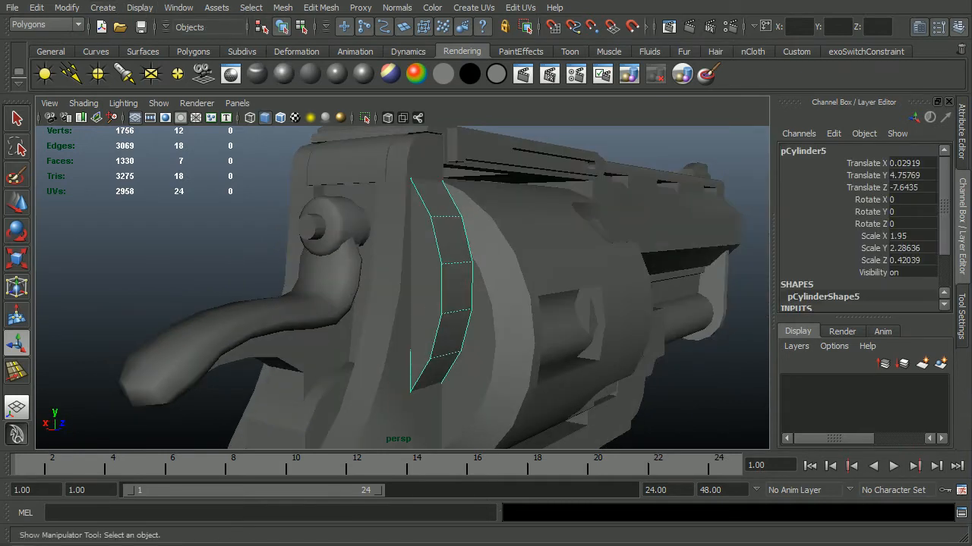
- Check the reference photo, create a polygon cylinder and move it up to the rear frame beside the curved section
key(alt+Tab)
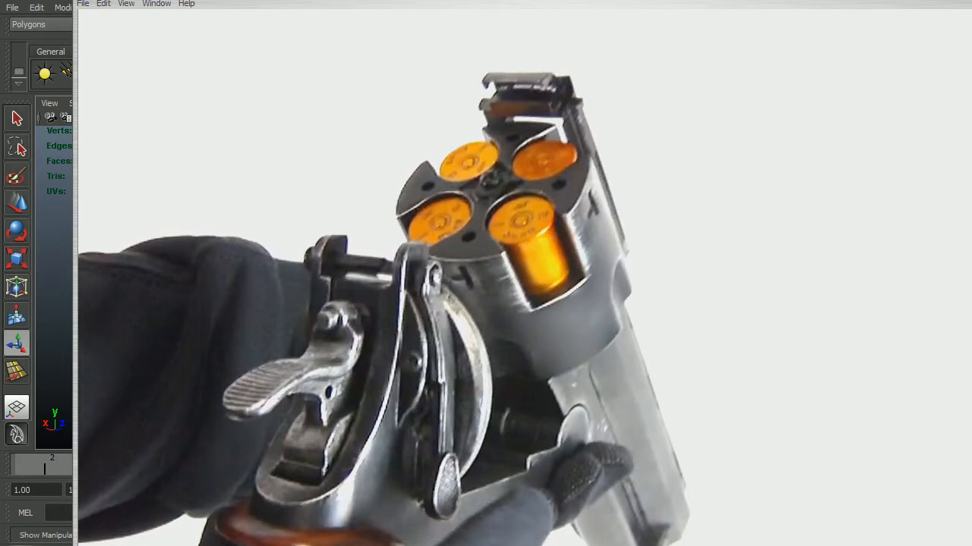
key(alt+Tab)
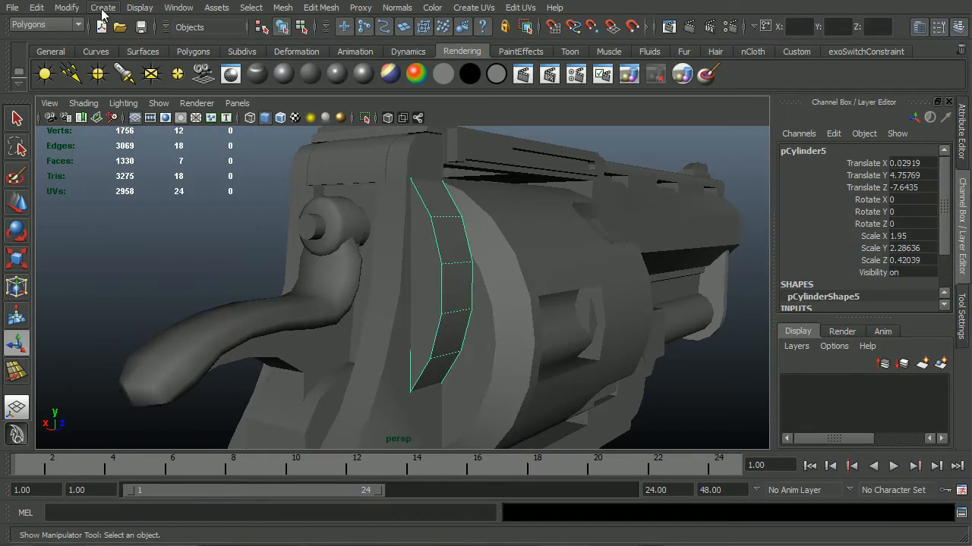
click(103, 9)
mouse_move(127, 44)
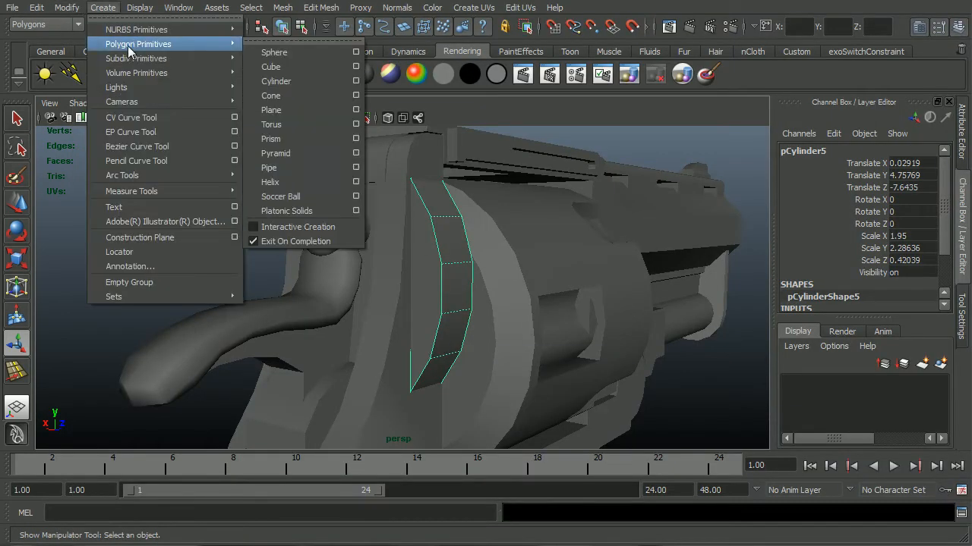
click(330, 80)
key(super)
alt+right_drag(679, 326, 556, 337)
alt+drag(556, 337, 562, 347)
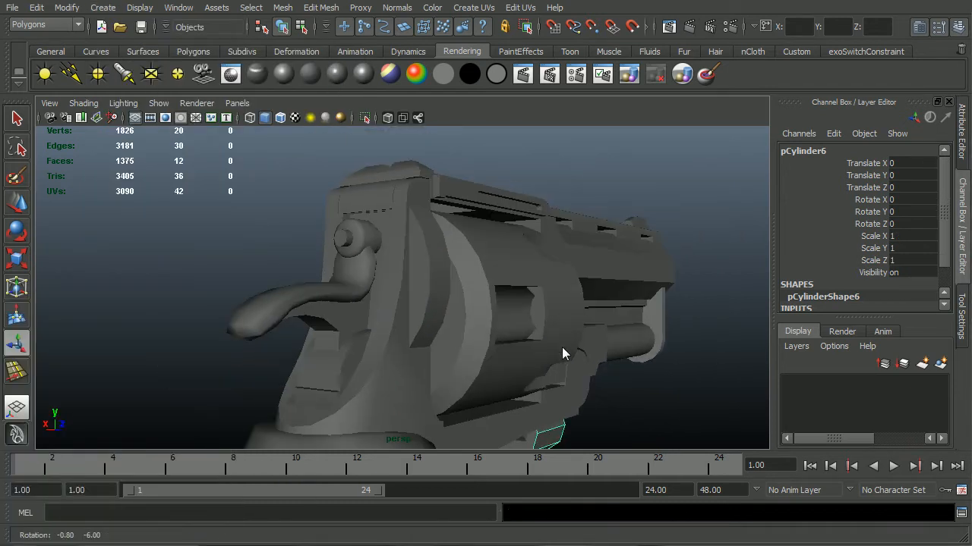
key(w)
drag(523, 425, 430, 266)
- Scale the new cylinder uniformly to about 0.27 and flatten it to about 0.083 along Z against the rear frame
alt+drag(399, 297, 488, 300)
key(r)
drag(452, 262, 385, 263)
alt+drag(385, 263, 437, 272)
key(w)
alt+right_drag(448, 271, 614, 275)
mouse_move(591, 280)
alt+mouse_down()
mouse_move(559, 290)
mouse_move(578, 290)
alt+mouse_up()
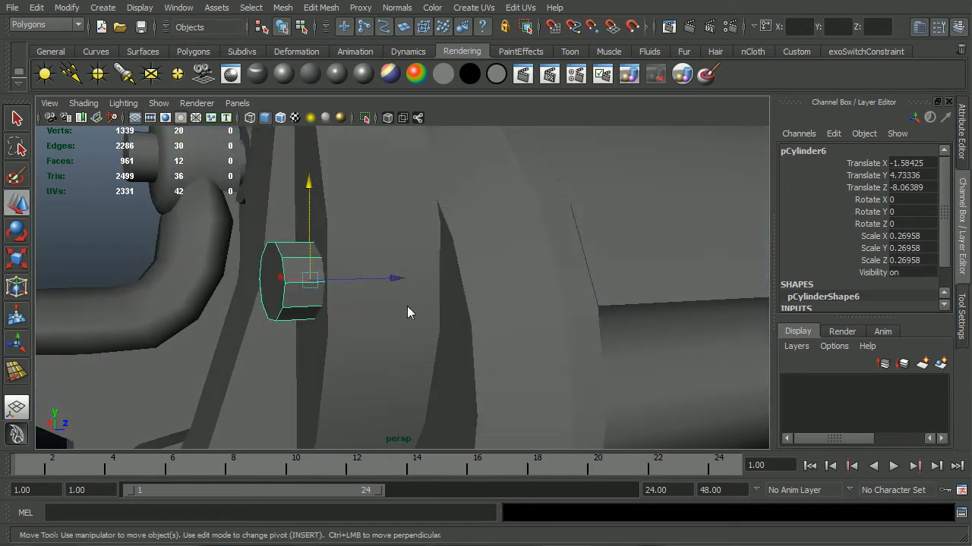
key(r)
drag(430, 279, 413, 298)
key(w)
- Isolate the small cylinder, delete its cap facing the drum, and show the full revolver again
key(shift+i)
alt+drag(288, 281, 220, 282)
key(f)
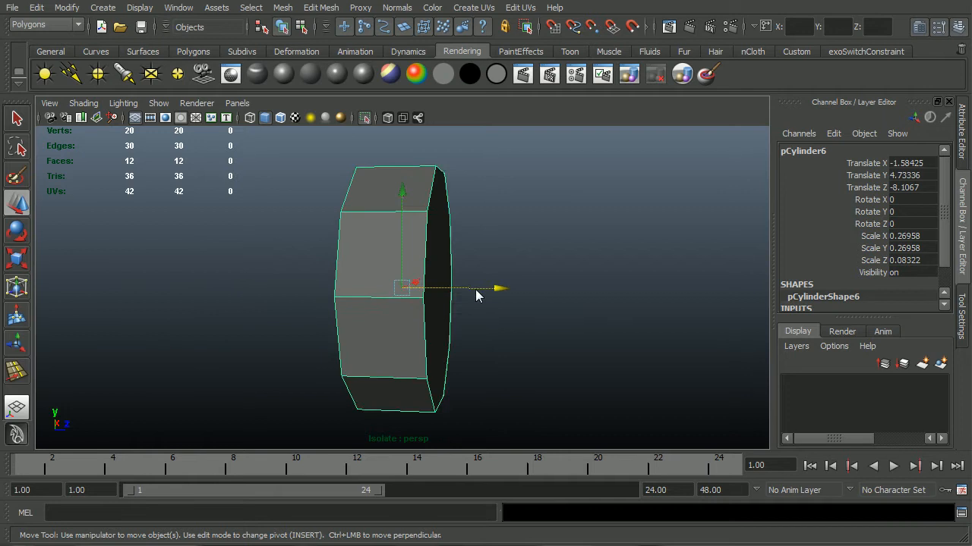
alt+drag(476, 292, 409, 286)
right_drag(386, 255, 380, 312)
click(380, 313)
key(Delete)
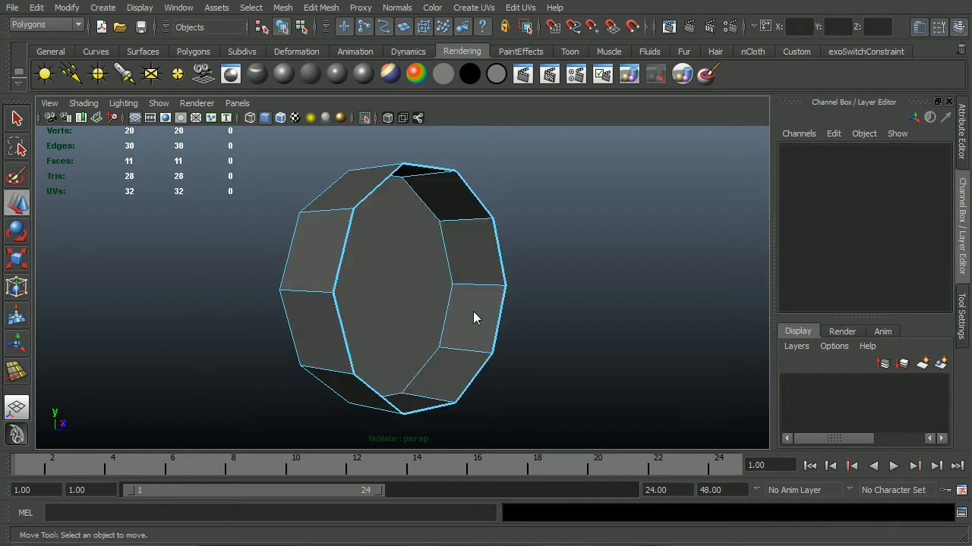
key(F8)
key(F8)
click(663, 260)
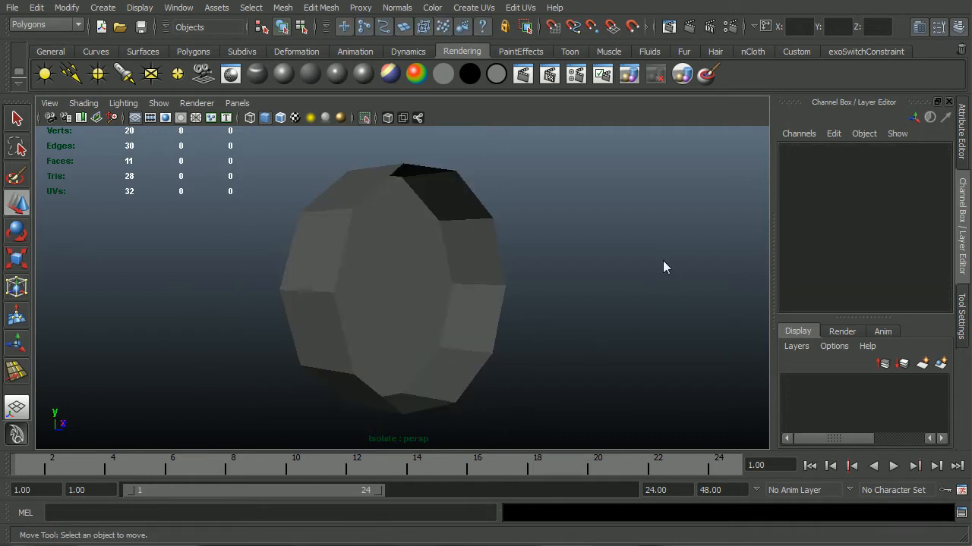
key(ctrl+1)
- Bevel the ten rim edges around the small cylinder's remaining outer cap
alt+drag(485, 274, 698, 283)
click(402, 293)
alt+drag(397, 349, 413, 327)
click(416, 260)
right_drag(403, 261, 402, 223)
click(411, 266)
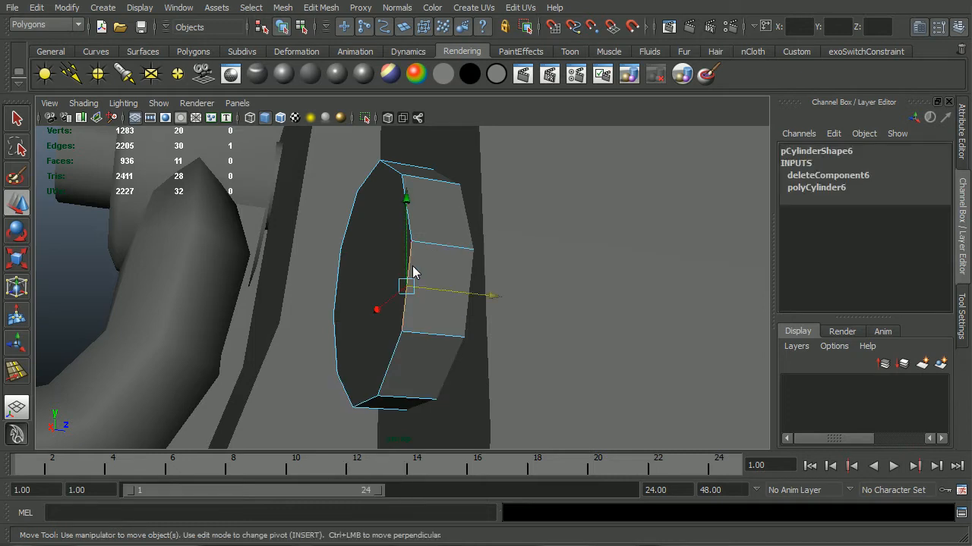
key(q)
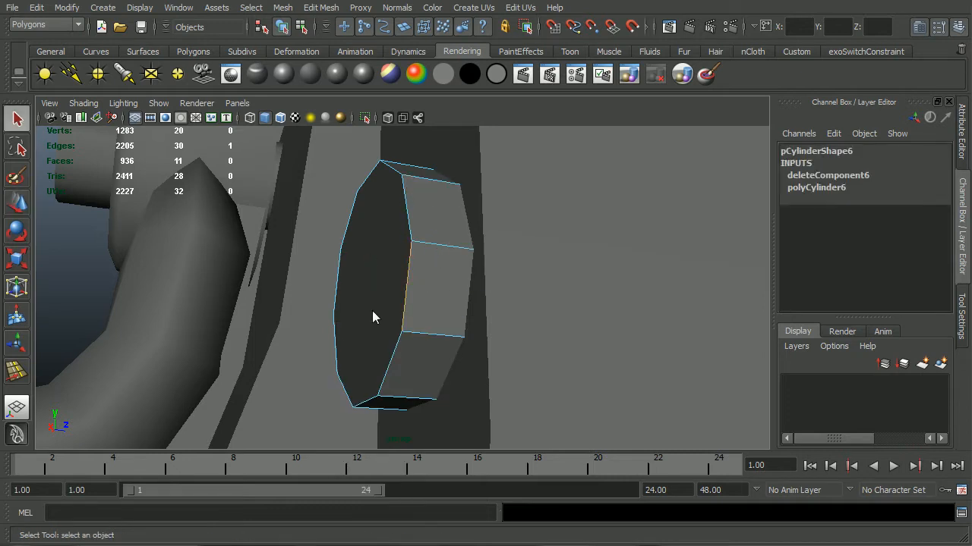
alt+drag(375, 279, 393, 313)
right_drag(393, 313, 394, 327)
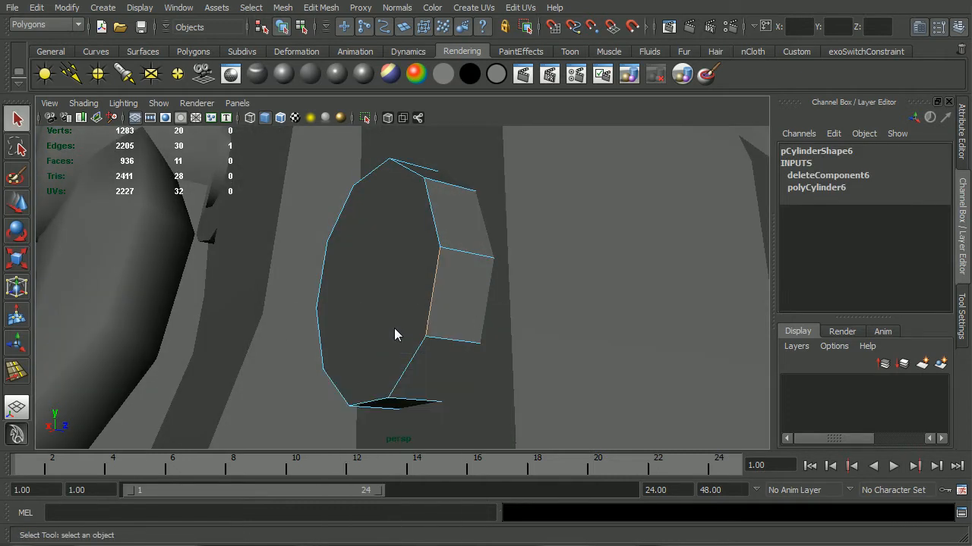
click(394, 328)
key(ctrl+F10)
alt+drag(394, 328, 422, 340)
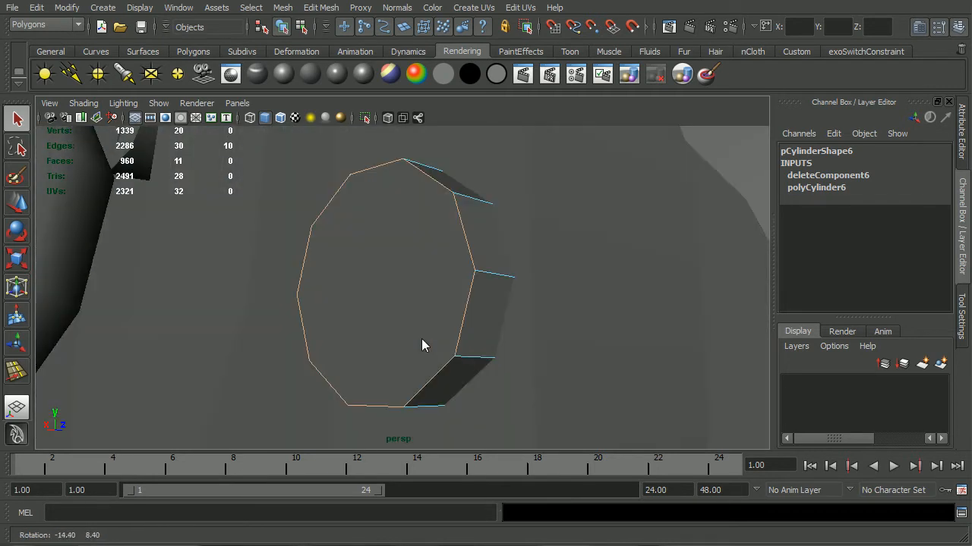
shift+right_click(449, 282)
click(503, 276)
alt+drag(504, 277, 507, 279)
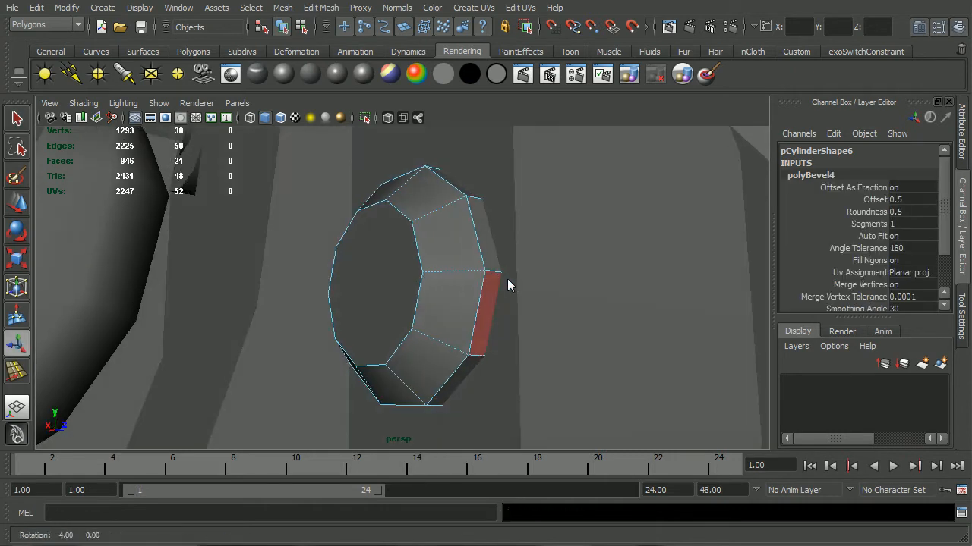
- Reduce the bevel offset on the small cylinder's outer rim to 0.23
click(877, 199)
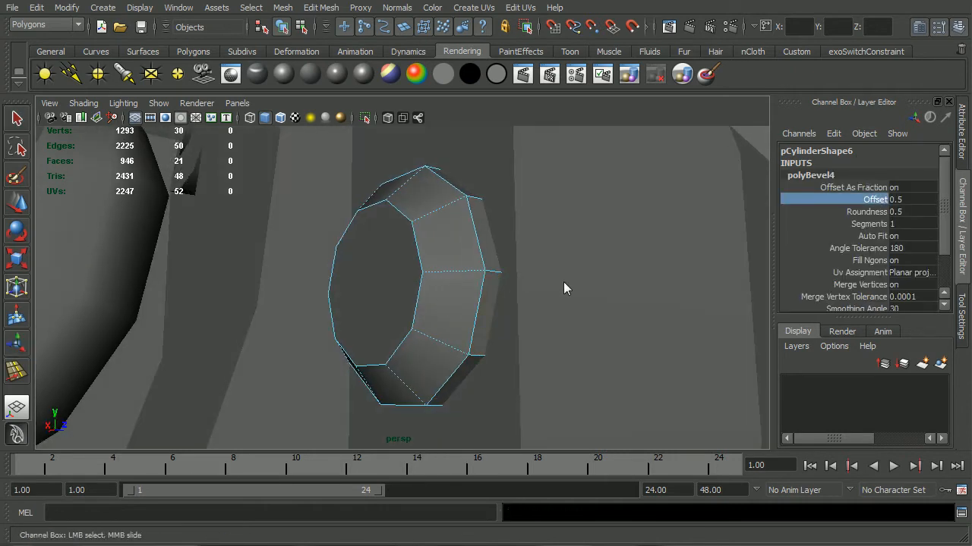
middle_drag(572, 280, 554, 279)
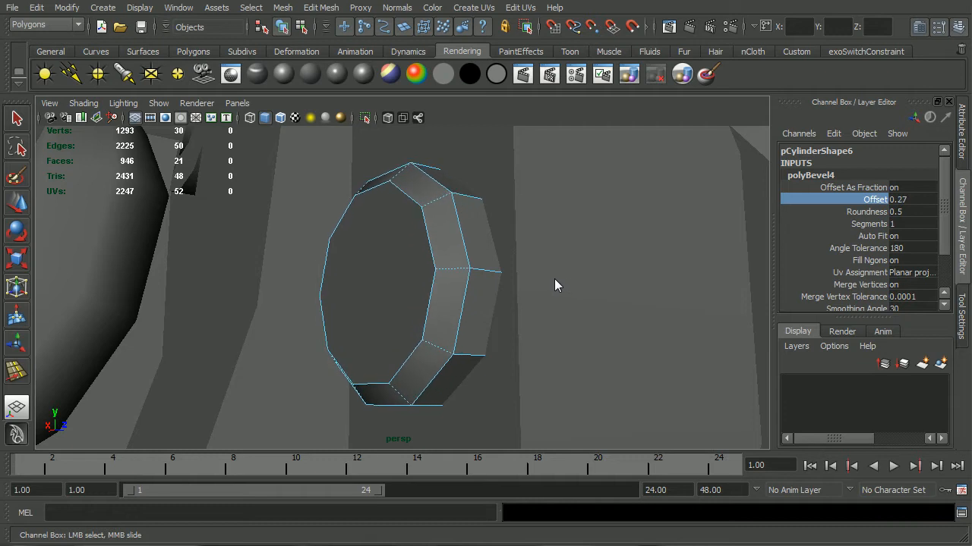
alt+drag(554, 279, 615, 251)
middle_drag(607, 266, 604, 273)
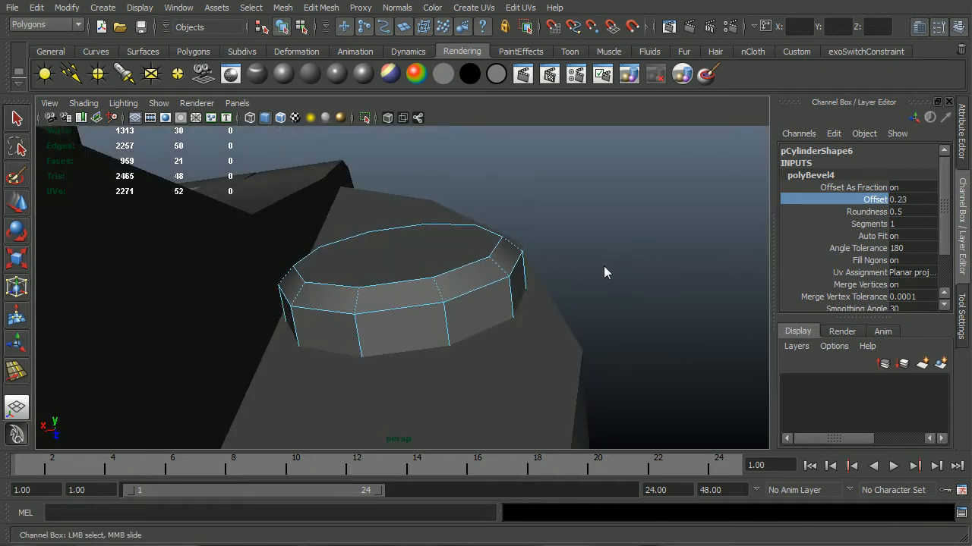
alt+drag(604, 266, 600, 275)
right_drag(430, 266, 428, 306)
click(415, 286)
alt+drag(416, 291, 382, 244)
key(r)
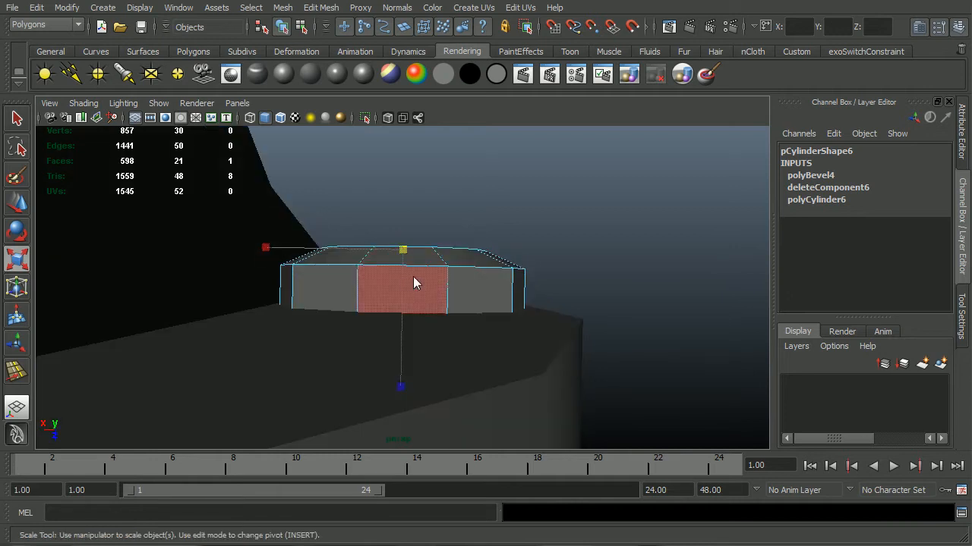
key(w)
alt+drag(417, 275, 431, 362)
key(F8)
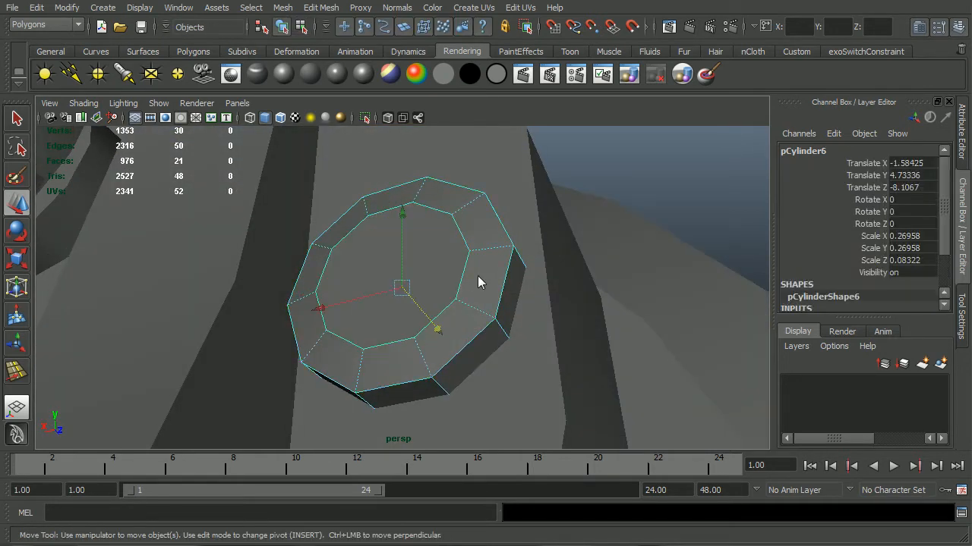
- Soften the edges of the small bevelled cylinder
shift+right_click(477, 275)
shift+right_drag(478, 276, 563, 293)
click(691, 170)
- Inspect the bevelled cylinder and the surrounding rear frame from several angles
mouse_move(601, 273)
alt+mouse_down()
mouse_move(625, 275)
mouse_move(610, 276)
alt+mouse_up()
click(392, 319)
alt+drag(386, 332, 440, 302)
alt+right_drag(689, 196, 402, 223)
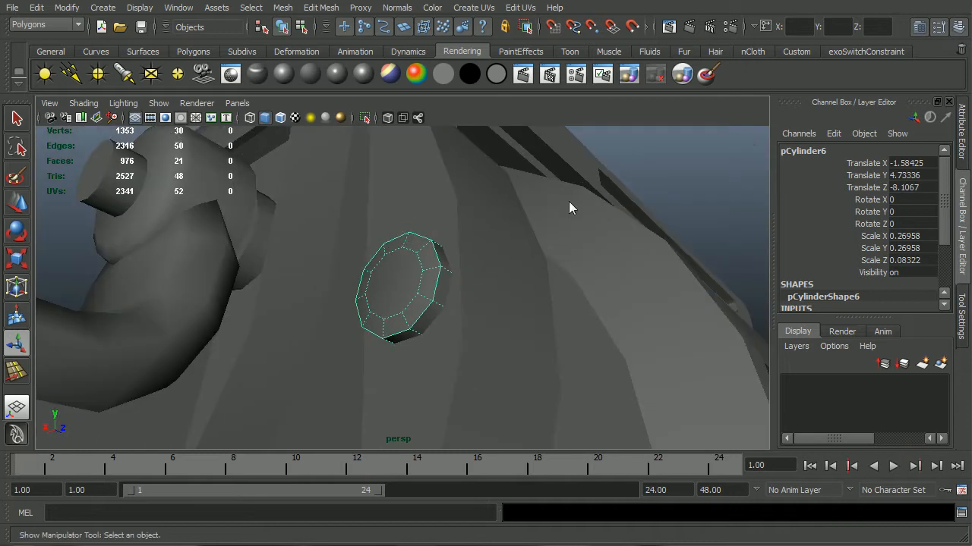
click(690, 193)
alt+drag(689, 195, 293, 325)
scroll(376, 334, down, 3)
alt+drag(377, 327, 339, 285)
alt+right_drag(338, 286, 669, 283)
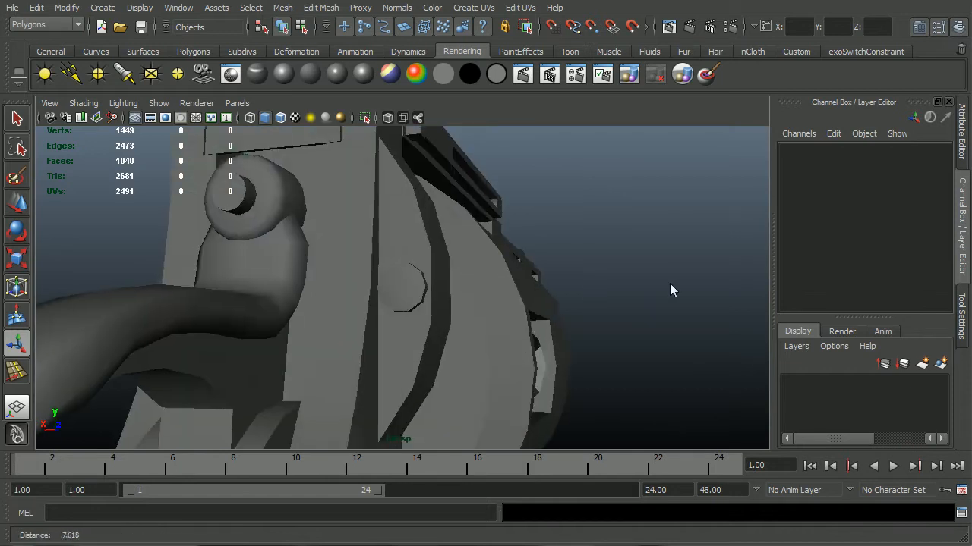
alt+drag(670, 283, 619, 293)
alt+drag(514, 263, 441, 247)
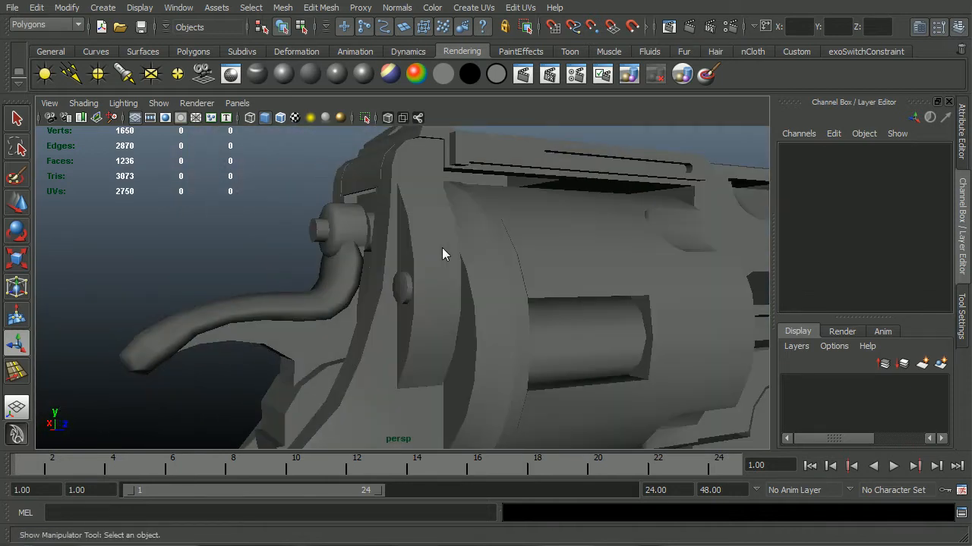
- Select the curved section behind the drum and compare it with the reference photo of the opened revolver
click(442, 248)
alt+right_drag(408, 249, 428, 250)
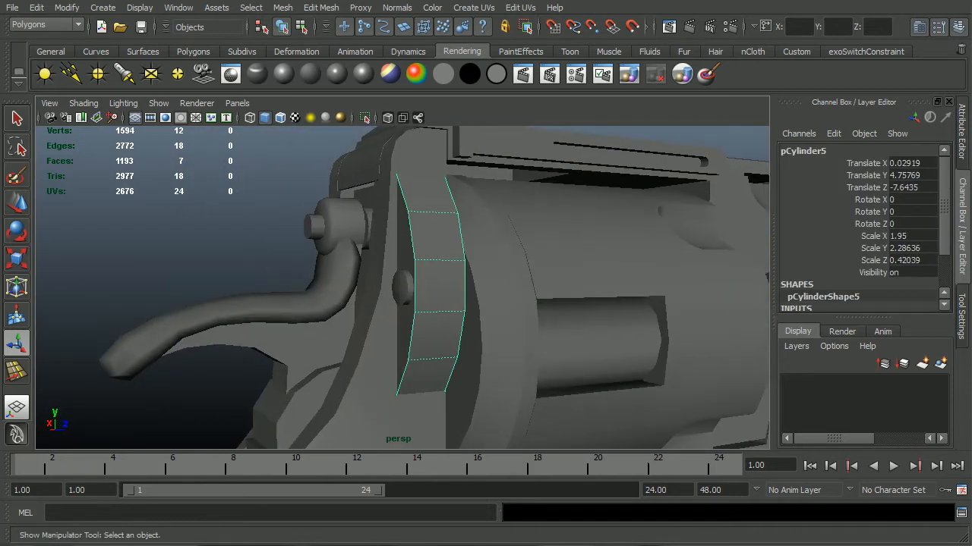
key(alt+Tab)
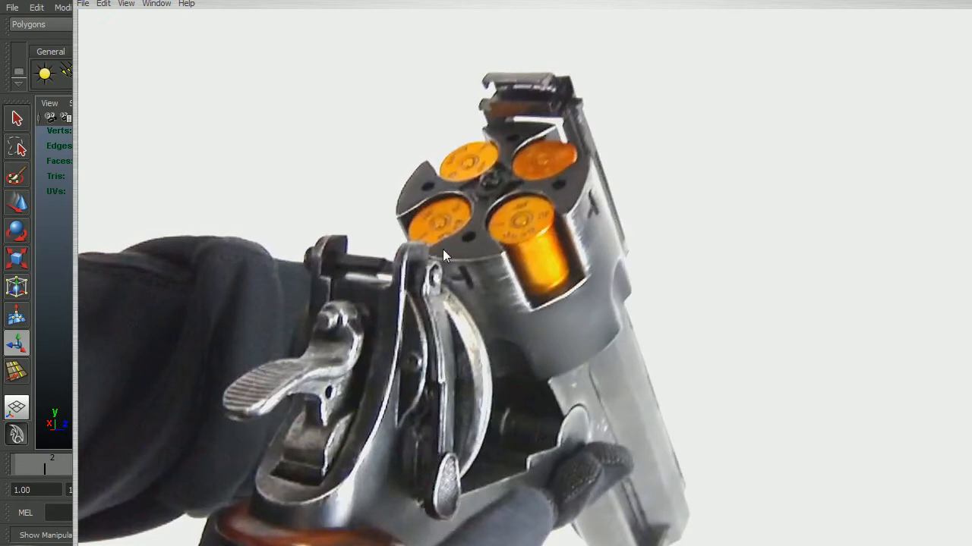
click(63, 4)
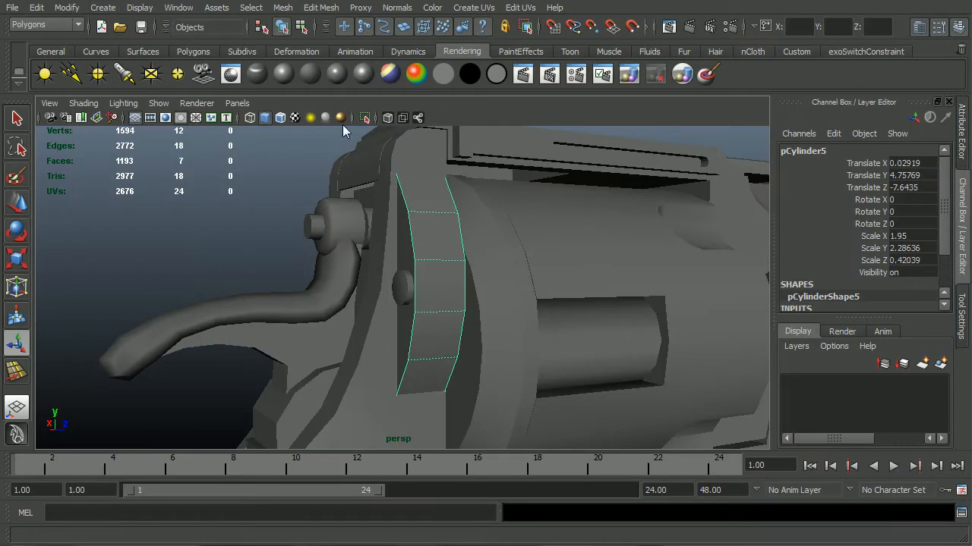
- Duplicate the upper three outer faces of the curved section as a separate mesh with an offset of 0
right_drag(451, 210, 449, 238)
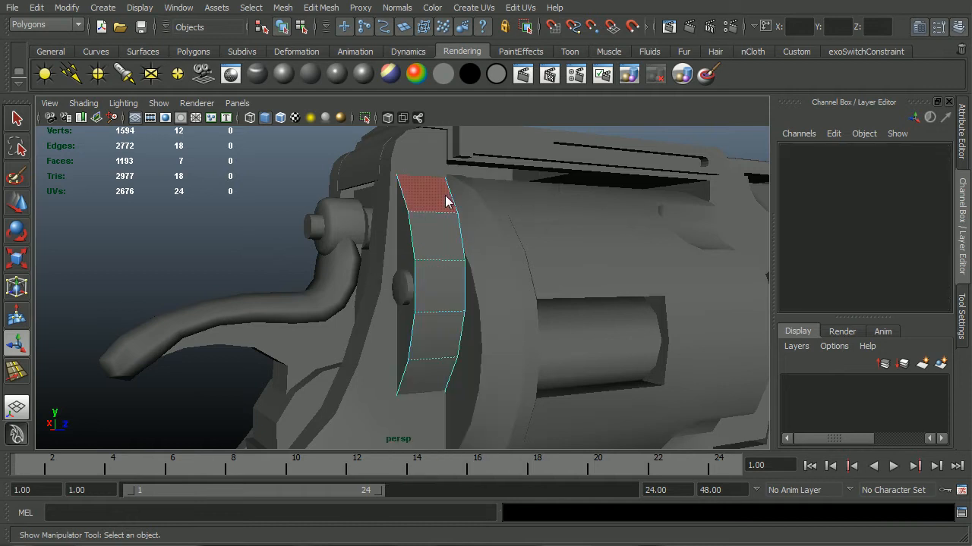
click(445, 202)
shift+click(445, 238)
alt+drag(550, 278, 605, 285)
shift+click(436, 287)
alt+drag(477, 322, 464, 324)
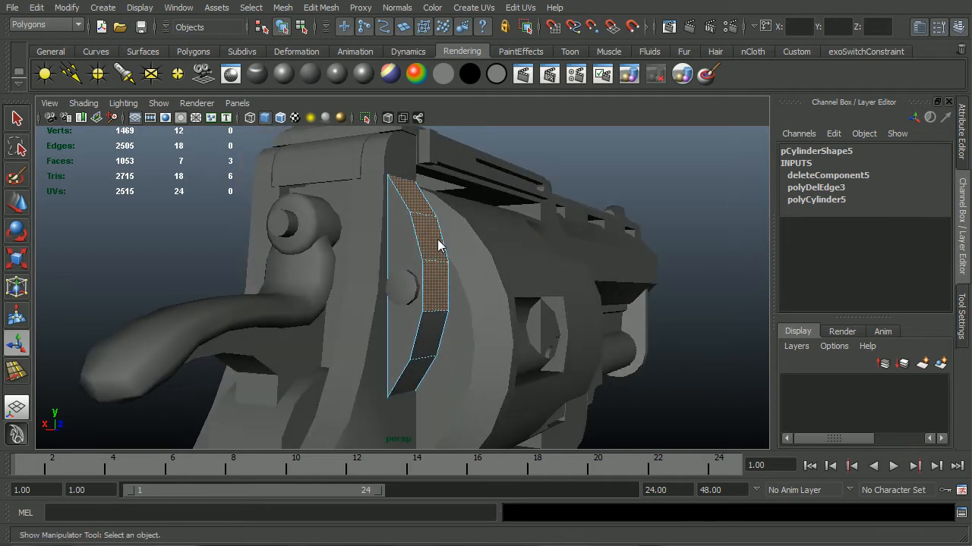
click(329, 9)
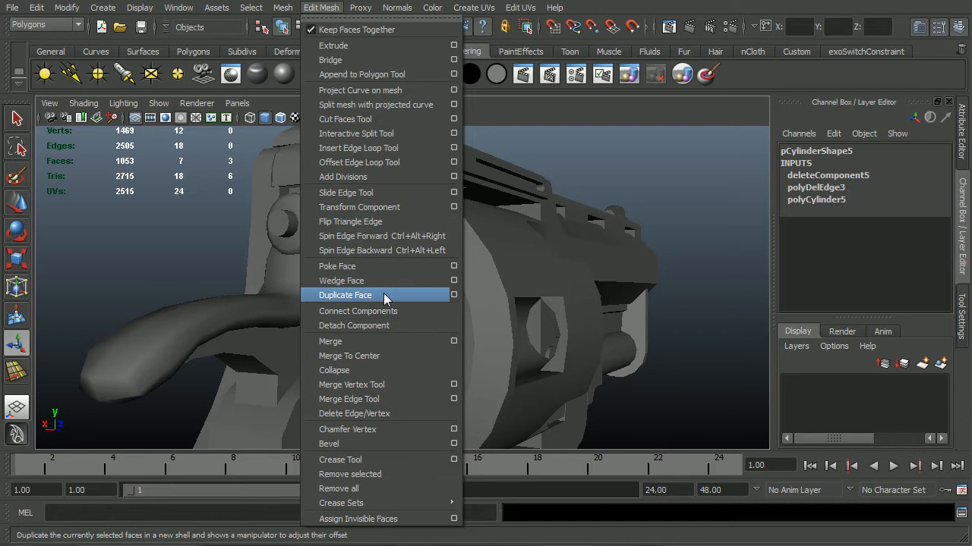
click(453, 295)
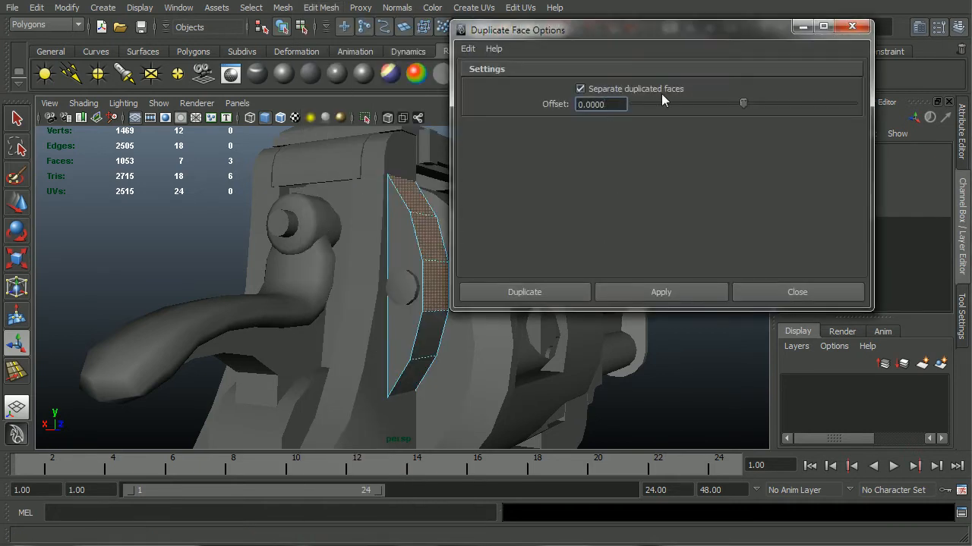
click(532, 287)
click(722, 347)
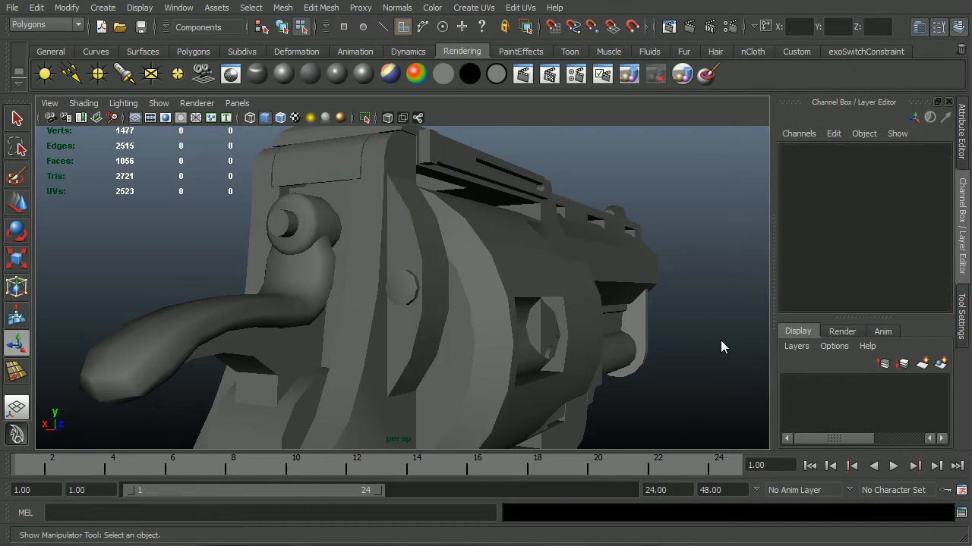
- Extrude the duplicated three-face strip outward to give it thickness over the curved section
click(436, 258)
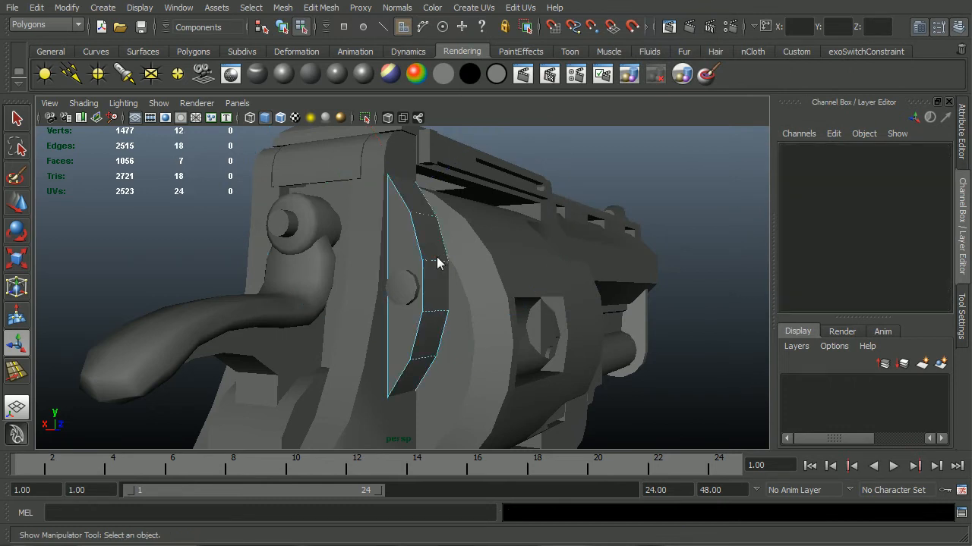
key(F8)
click(430, 272)
alt+drag(651, 359, 554, 321)
alt+drag(430, 290, 408, 304)
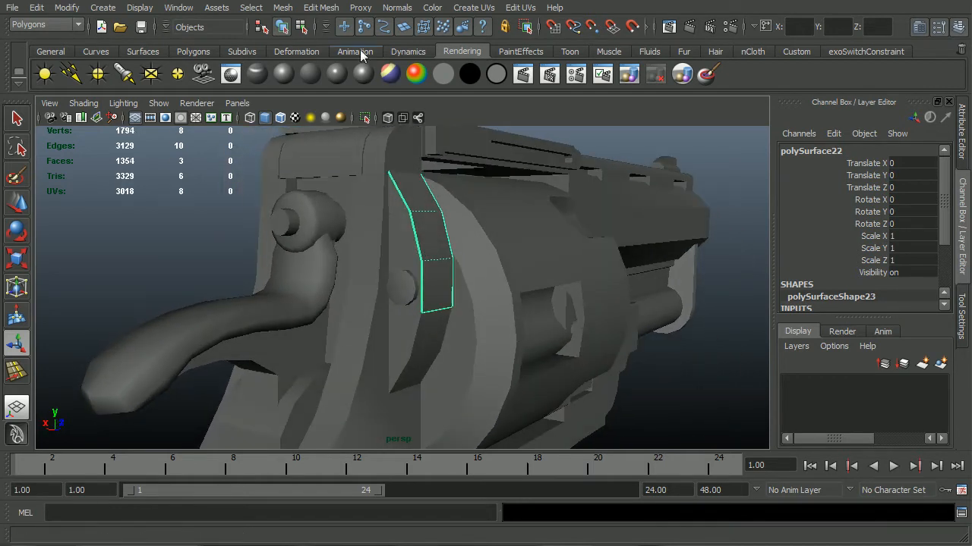
click(320, 6)
click(334, 43)
alt+drag(368, 208, 432, 205)
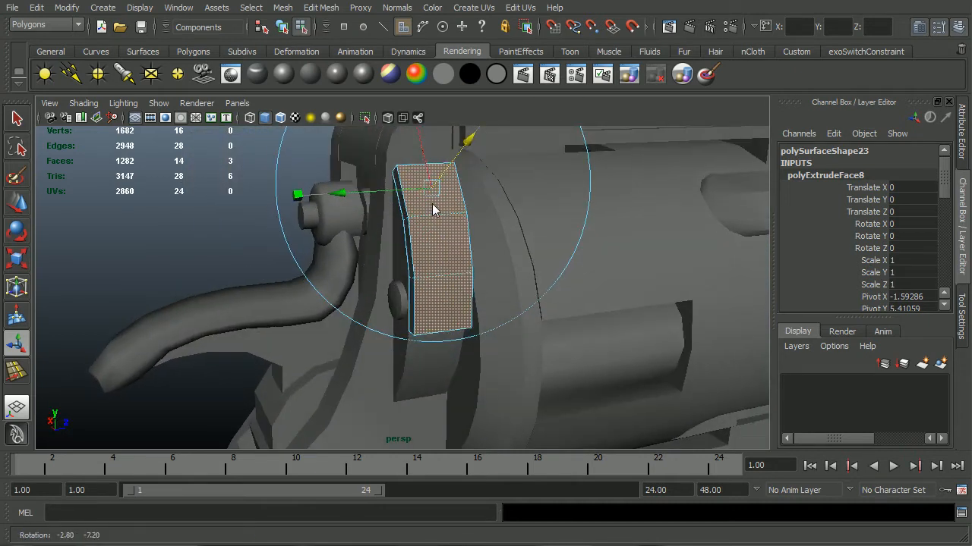
key(F8)
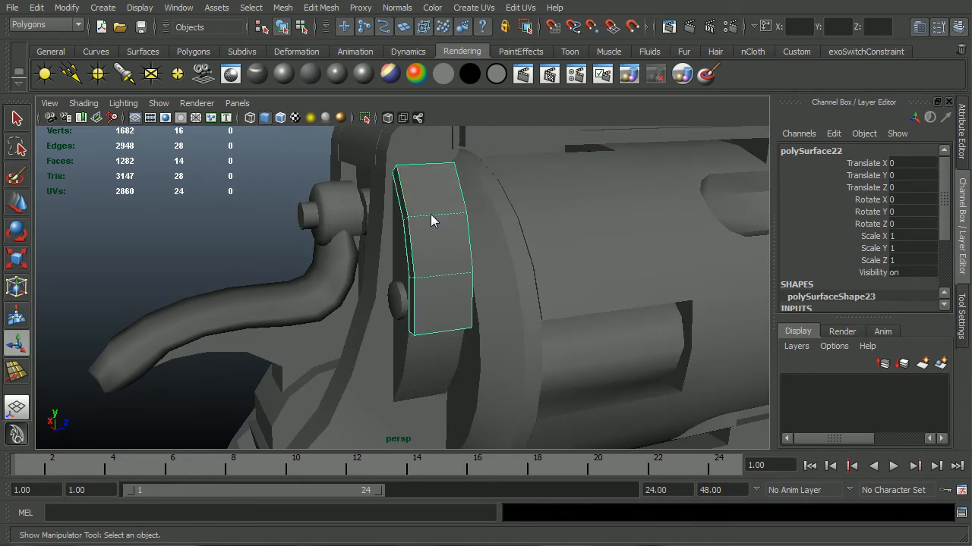
- Center the strip's pivot and narrow the strip along Z to a scale of about 0.75
key(r)
alt+drag(466, 303, 542, 280)
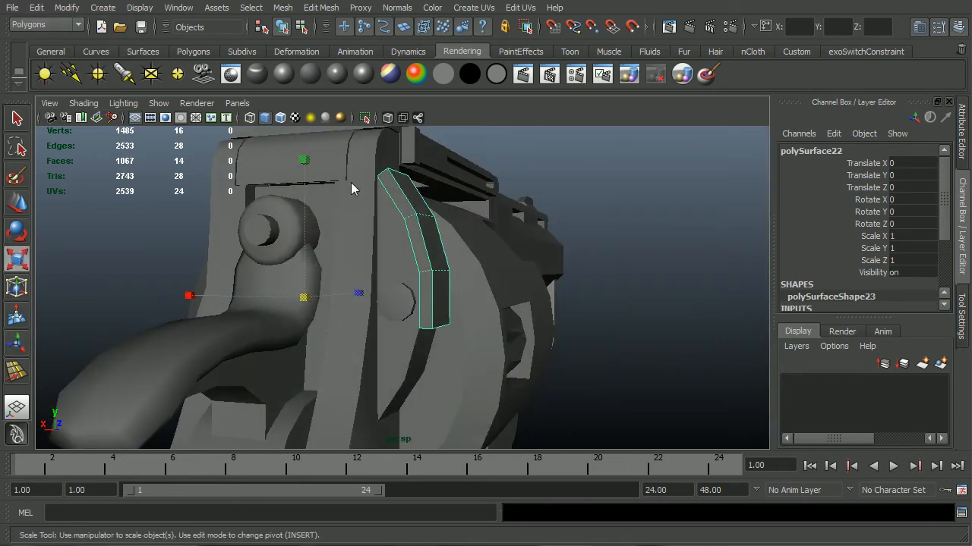
click(76, 11)
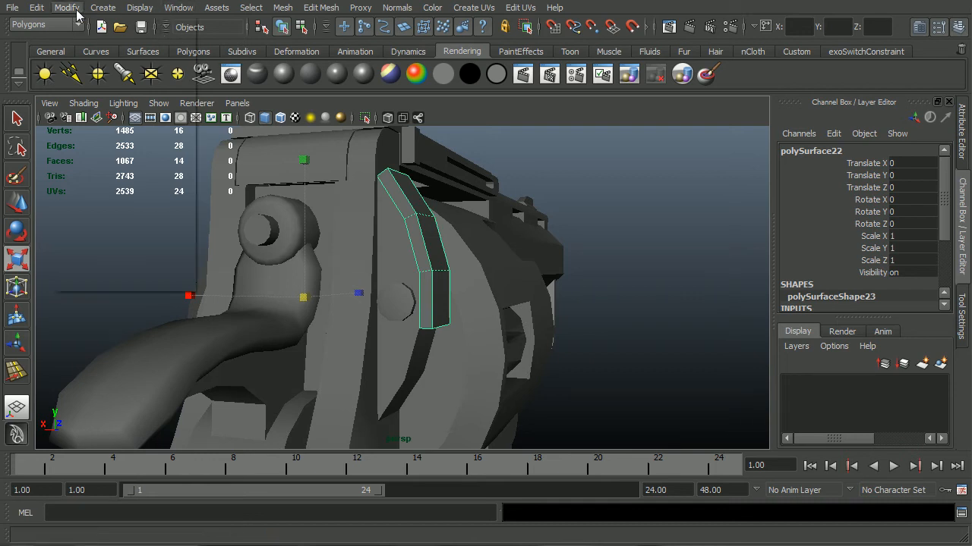
click(99, 147)
alt+drag(446, 232, 365, 245)
drag(564, 242, 488, 257)
alt+drag(470, 334, 524, 392)
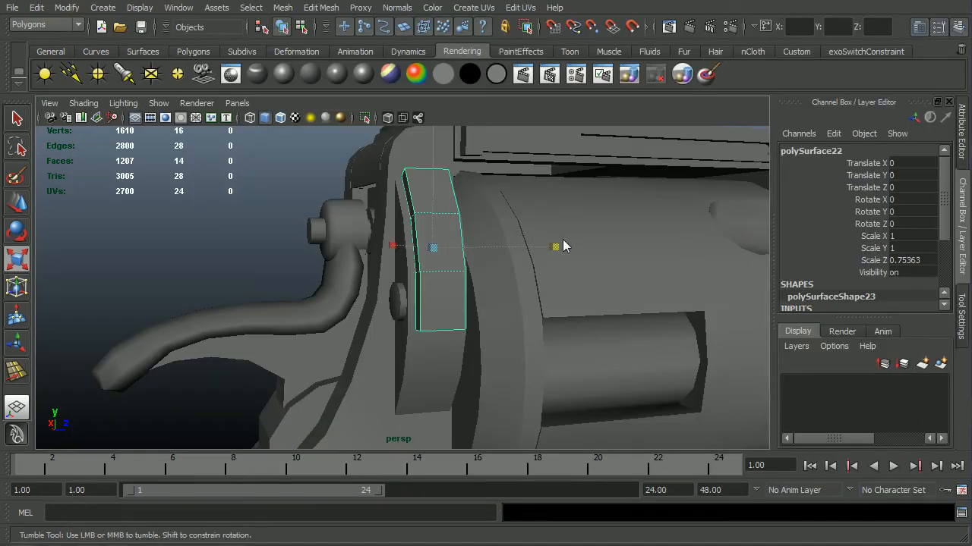
- Select the lower end face of the thickened strip and adjust its position slightly
alt+drag(556, 235, 477, 272)
alt+right_drag(477, 272, 574, 279)
alt+drag(574, 280, 531, 296)
right_drag(439, 339, 441, 364)
click(443, 354)
alt+drag(442, 353, 384, 351)
key(w)
alt+drag(474, 365, 382, 328)
click(384, 326)
right_click(385, 327)
drag(368, 328, 371, 329)
mouse_move(371, 329)
alt+mouse_down()
mouse_move(325, 373)
mouse_move(291, 375)
mouse_move(496, 372)
mouse_move(570, 355)
mouse_move(469, 350)
mouse_move(532, 341)
alt+mouse_up()
- In the side view wireframe, extrude the strip's lower end face slightly downward and narrow it to match the reference lever
key(space)
key(4)
alt+right_drag(380, 354, 547, 367)
alt+middle_drag(574, 370, 568, 341)
alt+right_drag(516, 343, 664, 349)
alt+right_drag(421, 378, 453, 379)
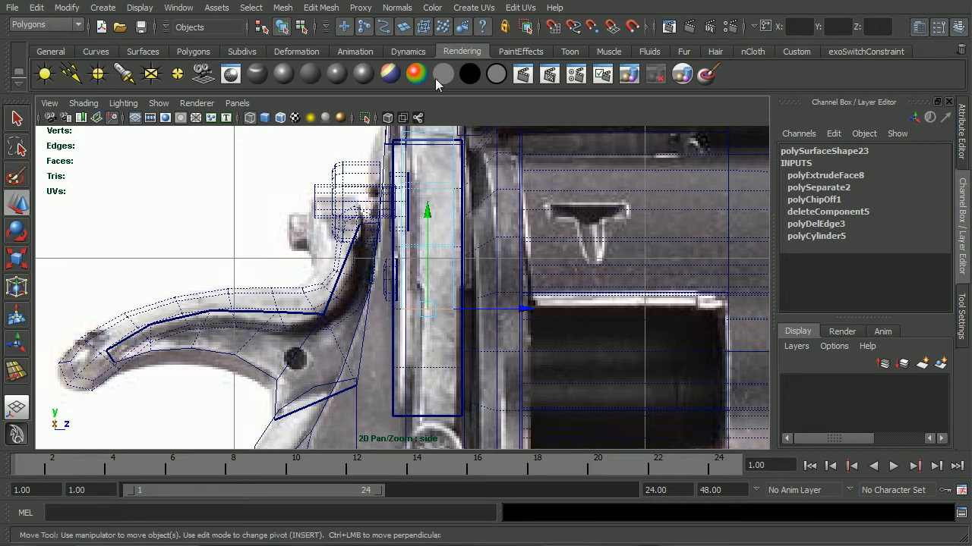
click(327, 9)
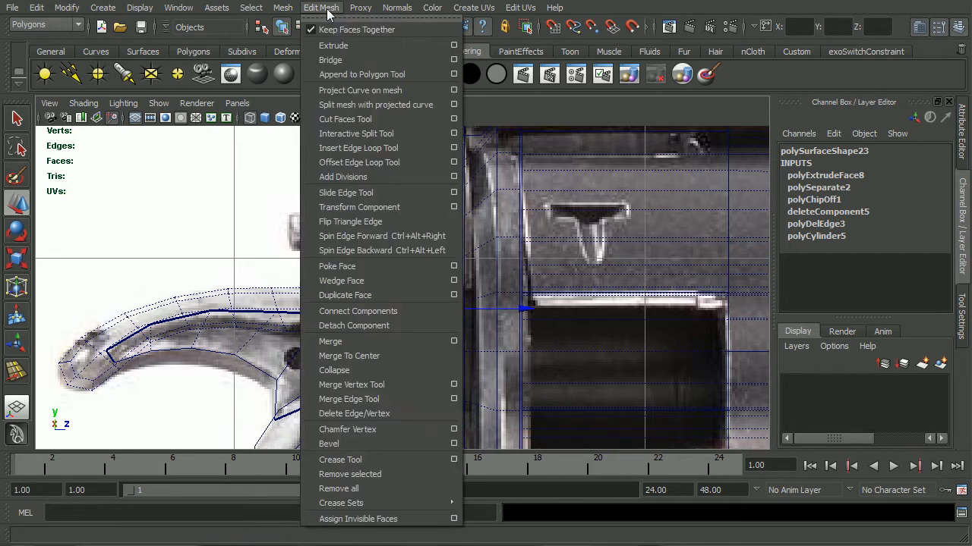
click(343, 46)
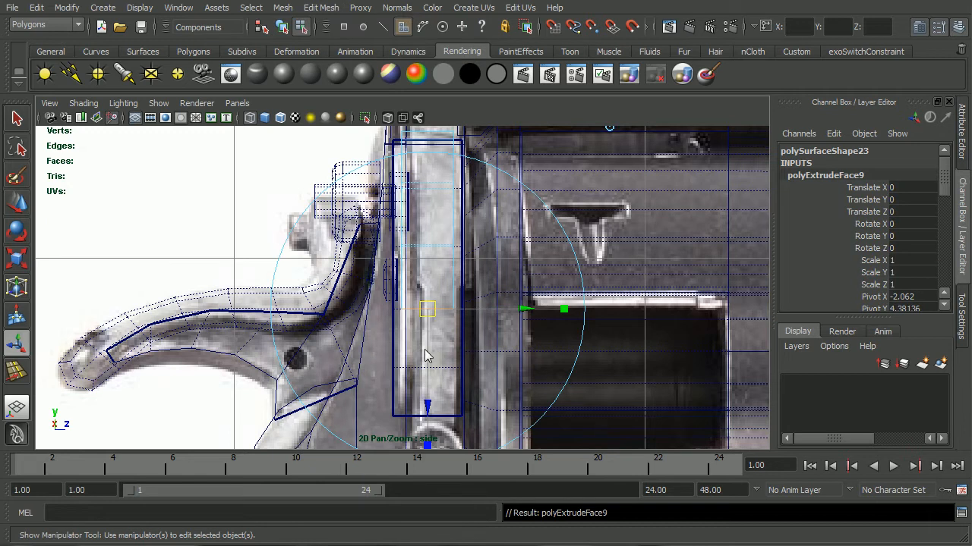
middle_drag(427, 361, 424, 374)
drag(561, 318, 536, 330)
- Extrude the narrowed end face downward to the upper edge of the textured thumb pad in the reference image
key(ctrl+e)
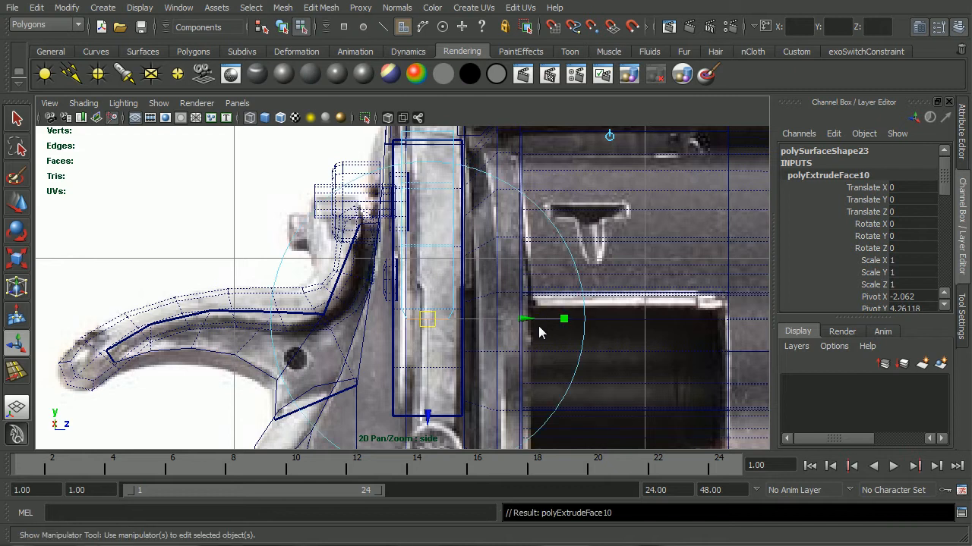
middle_drag(429, 375, 434, 486)
alt+right_drag(587, 386, 530, 371)
alt+middle_drag(530, 370, 552, 312)
alt+right_drag(551, 312, 692, 353)
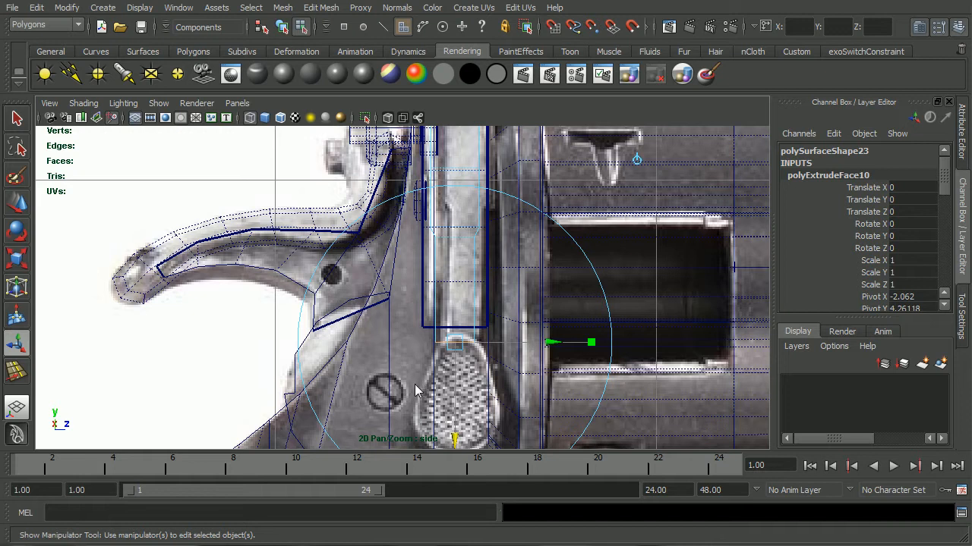
alt+right_drag(399, 407, 465, 409)
alt+middle_drag(465, 409, 469, 326)
- Extrude the end face down to the thumb pad's widest part and scale it to the pad's width
key(g)
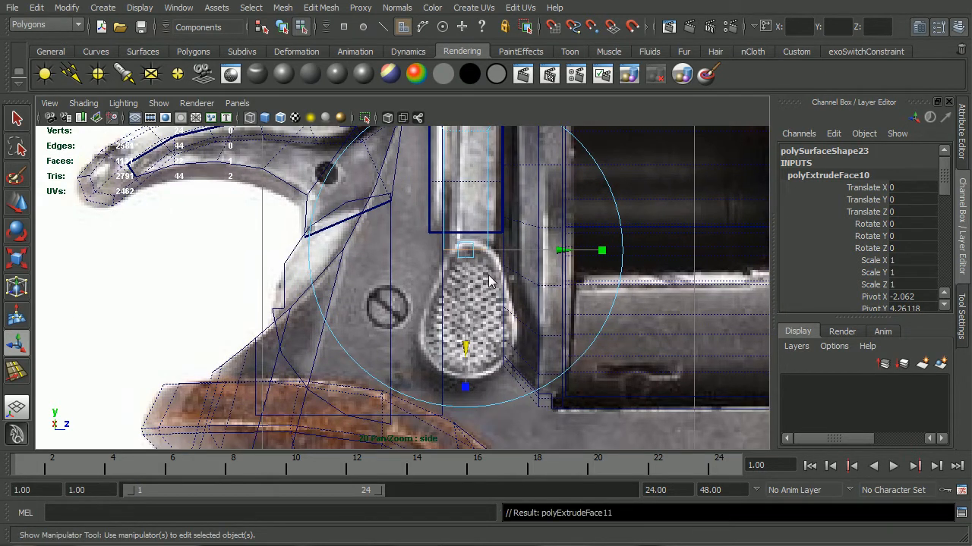
drag(465, 319, 465, 410)
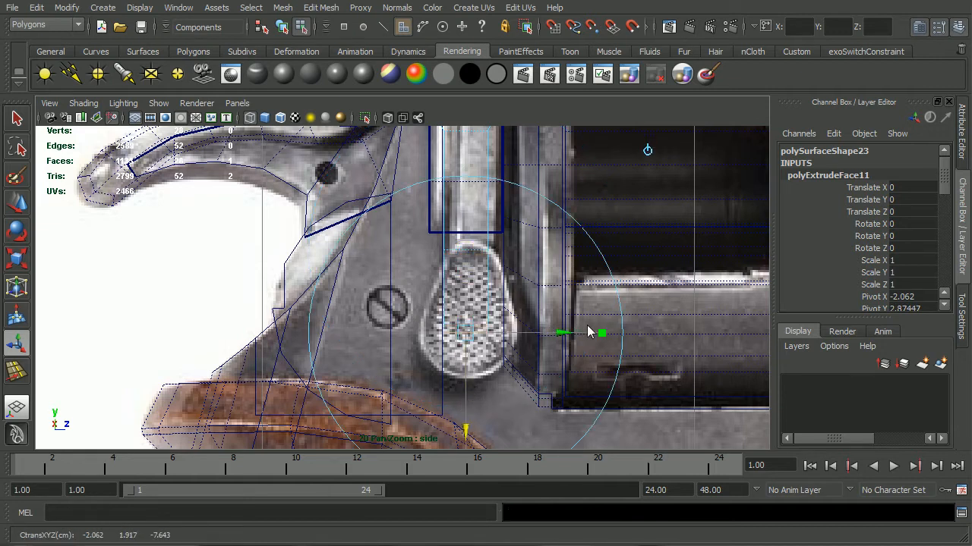
drag(601, 336, 771, 321)
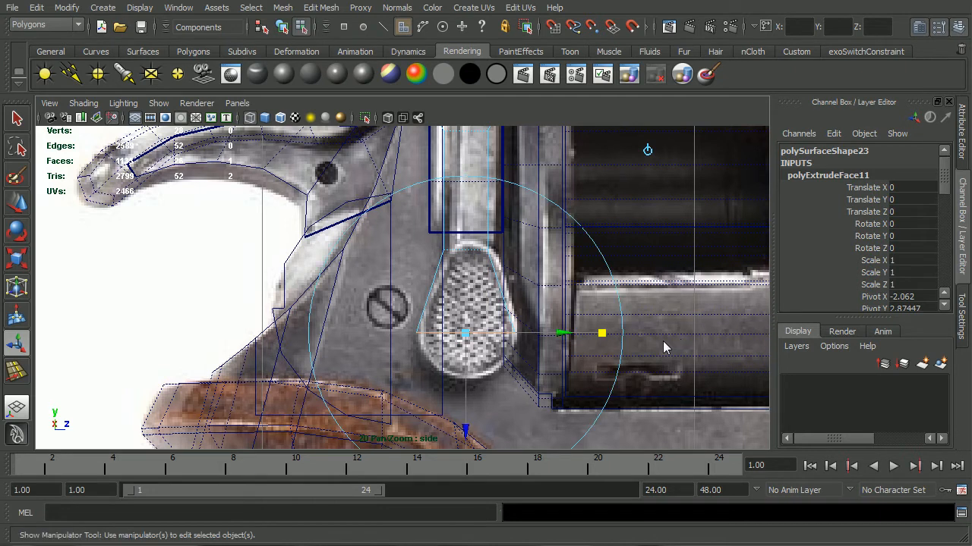
- Extrude the widened end face down to the lower edge of the thumb pad
key(ctrl+e)
drag(469, 373, 481, 410)
alt+right_drag(482, 405, 586, 389)
alt+middle_drag(587, 389, 590, 316)
key(q)
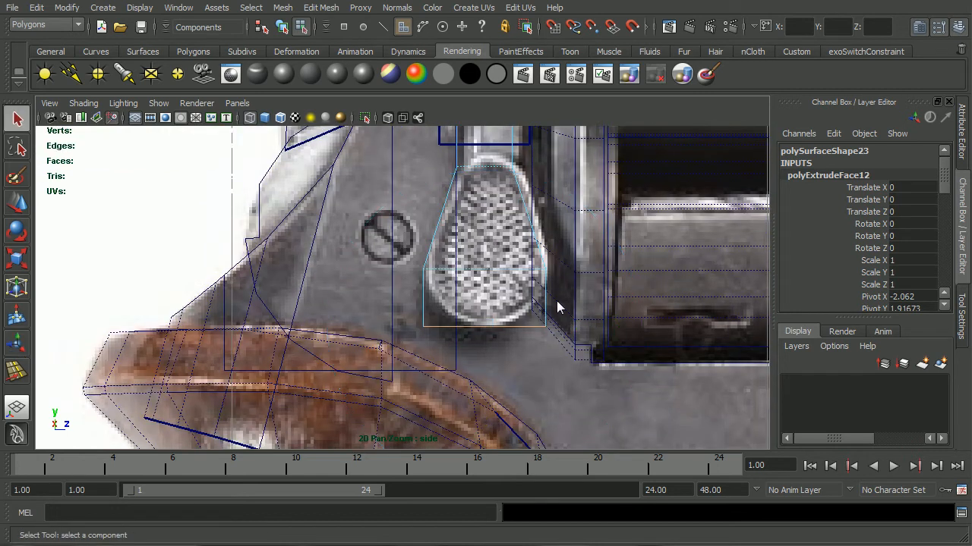
- Bevel the lower end edges of the thumb pad and set the bevel offset to 1
right_drag(540, 305, 542, 272)
drag(414, 307, 587, 338)
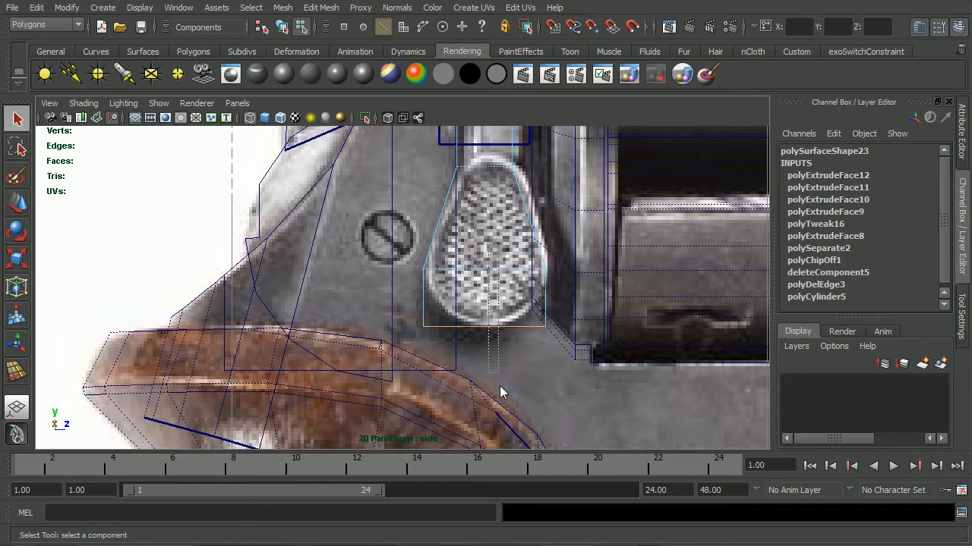
shift+right_drag(547, 334, 587, 304)
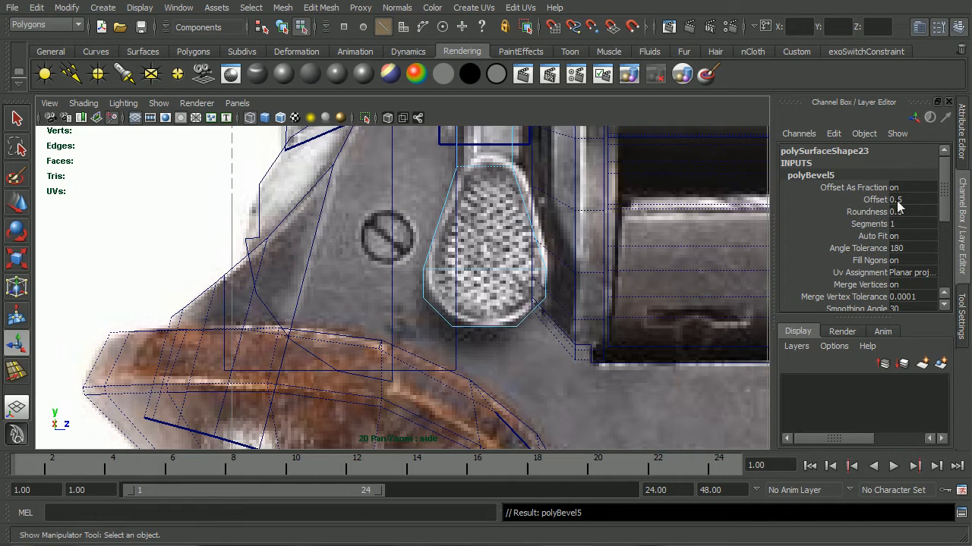
click(876, 201)
middle_drag(530, 343, 578, 344)
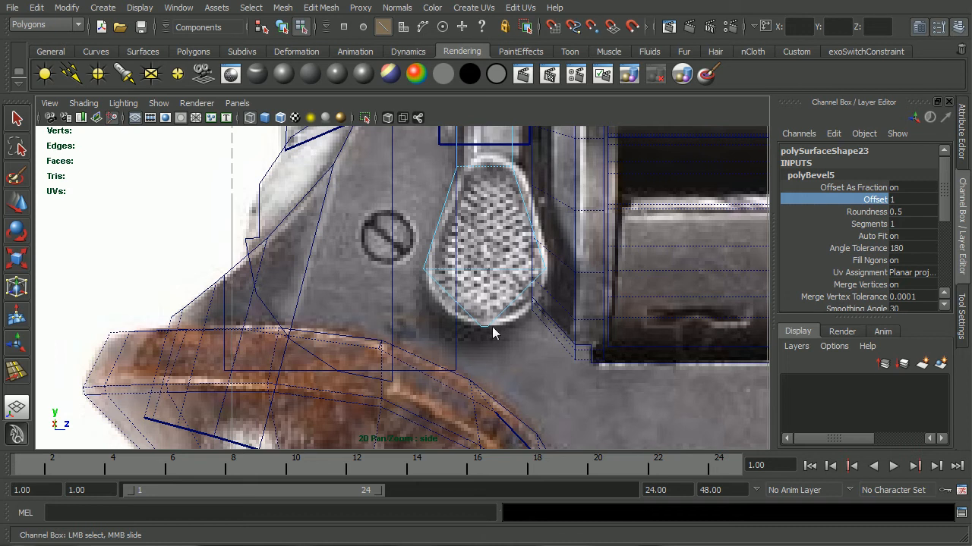
- Set the number of bevel segments on the thumb pad's lower end to 3
click(873, 225)
middle_drag(634, 366, 657, 370)
alt+right_drag(382, 364, 568, 328)
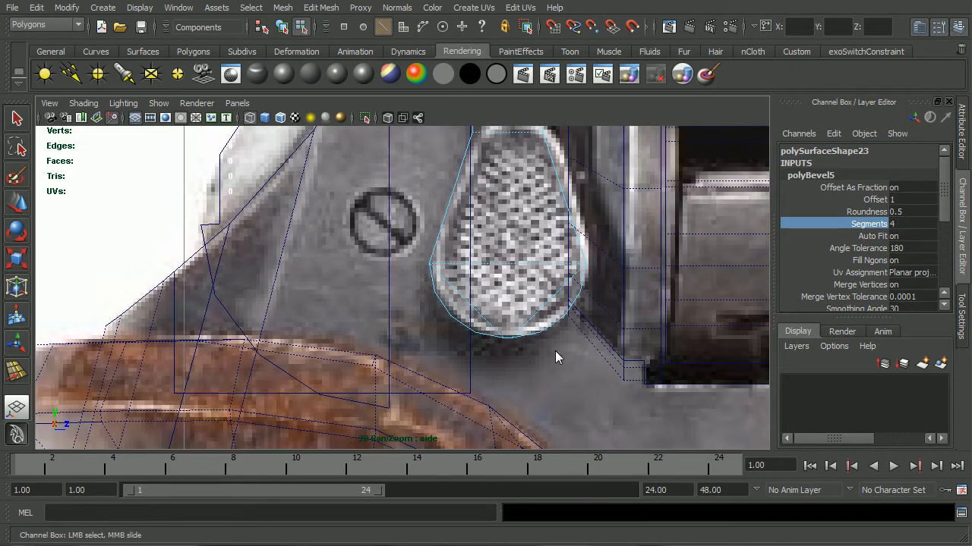
middle_drag(675, 319, 671, 321)
alt+right_drag(694, 326, 659, 335)
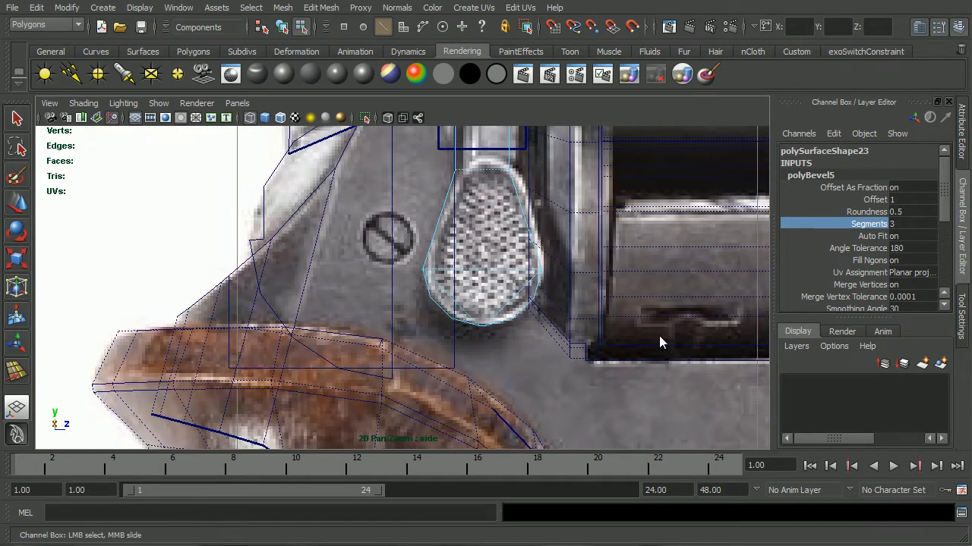
- Reassign the default material (initialShadingGroup) to the whole release lever in the perspective view
alt+middle_drag(586, 282, 579, 345)
key(space)
drag(573, 330, 593, 319)
alt+middle_drag(594, 319, 592, 253)
key(5)
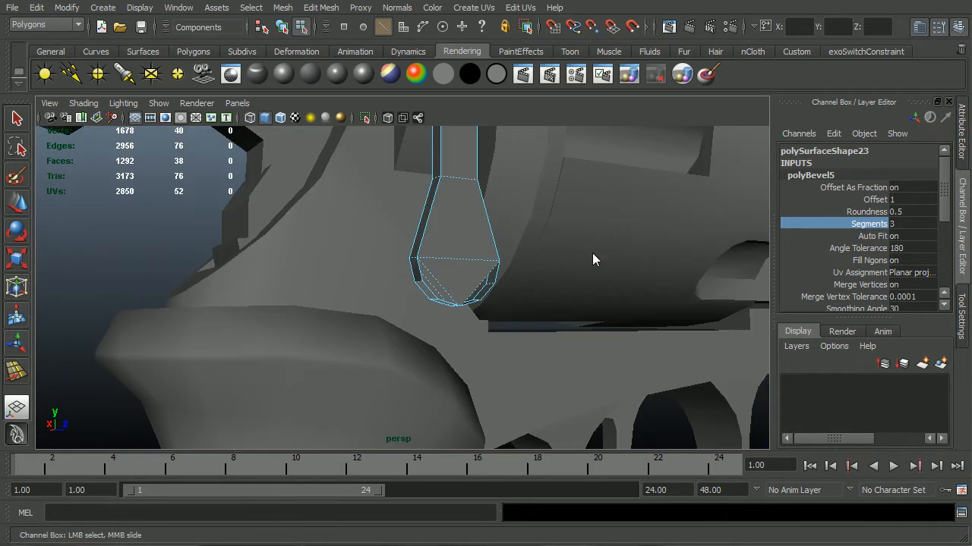
mouse_move(592, 258)
alt+mouse_down()
mouse_move(472, 283)
mouse_move(463, 276)
alt+mouse_up()
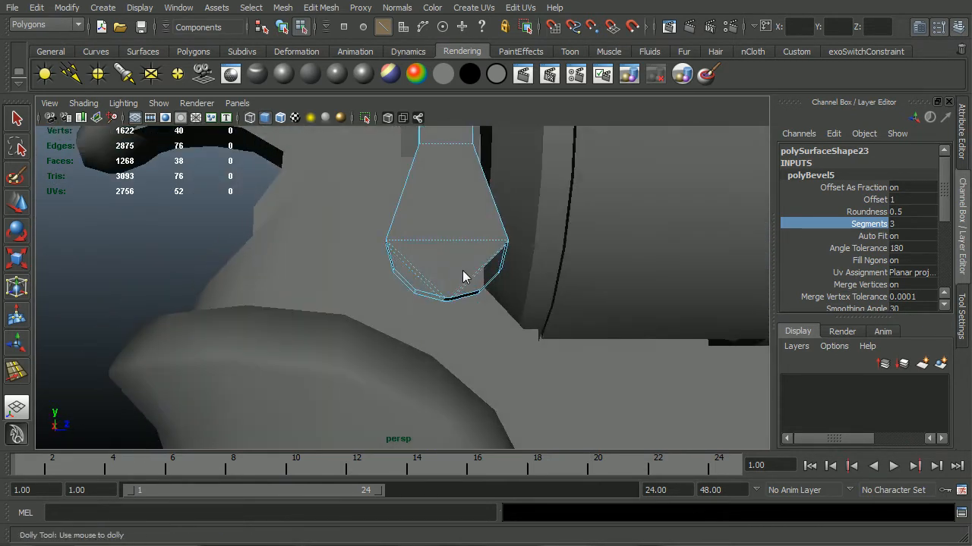
alt+right_drag(463, 277, 471, 288)
alt+drag(471, 288, 511, 296)
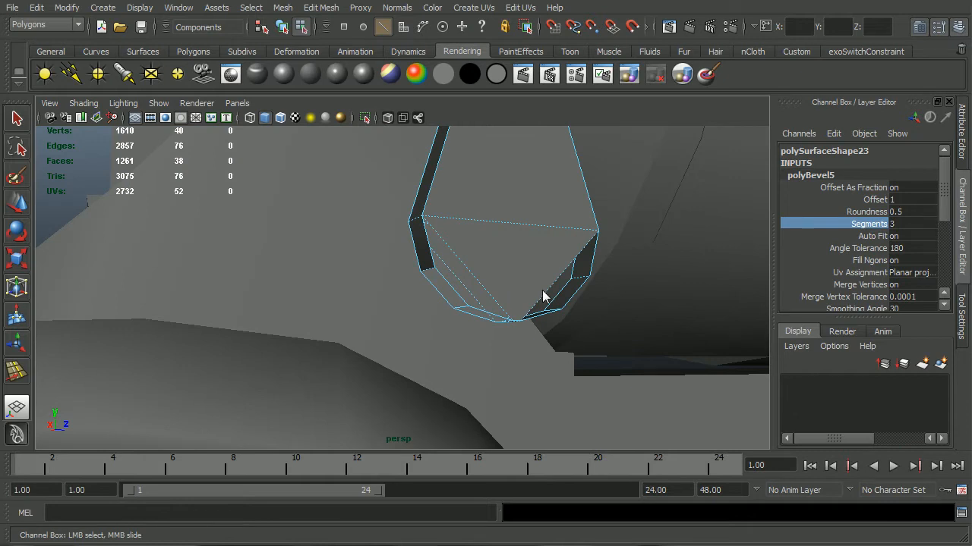
key(F8)
key(t)
alt+drag(539, 307, 533, 267)
right_drag(516, 222, 593, 470)
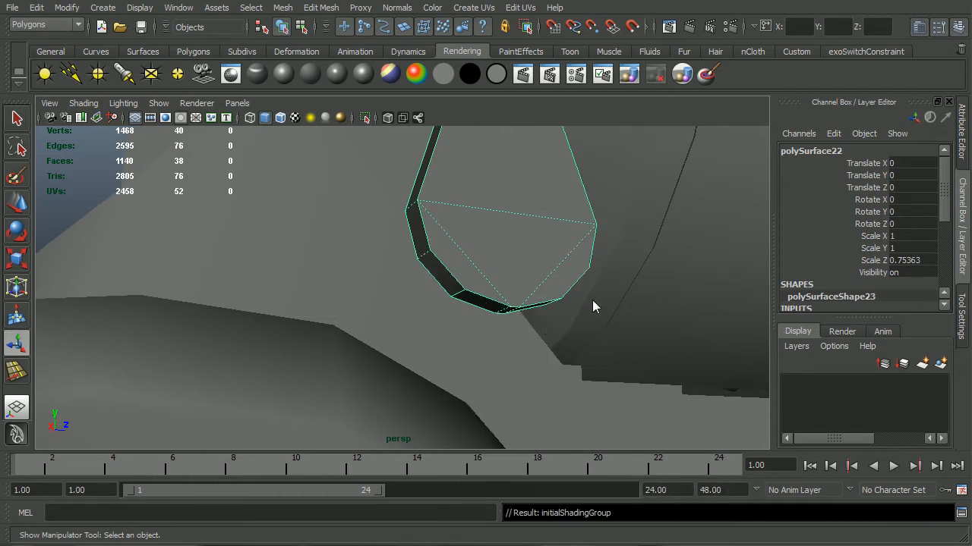
alt+drag(592, 300, 359, 297)
click(63, 280)
scroll(63, 281, up, 3)
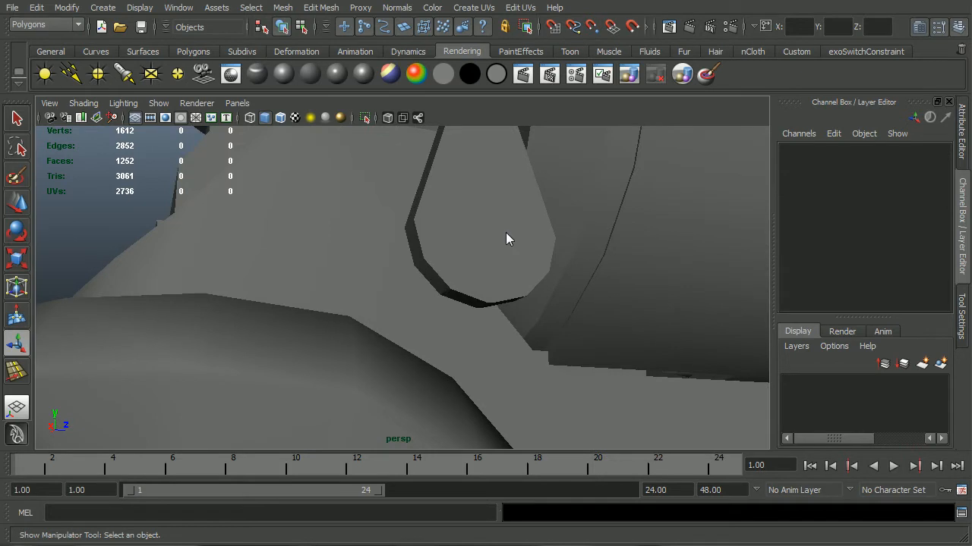
- Collapse the two short edges at the bottom centre of the thumb pad
click(519, 228)
alt+drag(478, 300, 426, 259)
alt+right_drag(425, 259, 566, 247)
alt+middle_drag(565, 247, 463, 286)
alt+drag(463, 292, 492, 240)
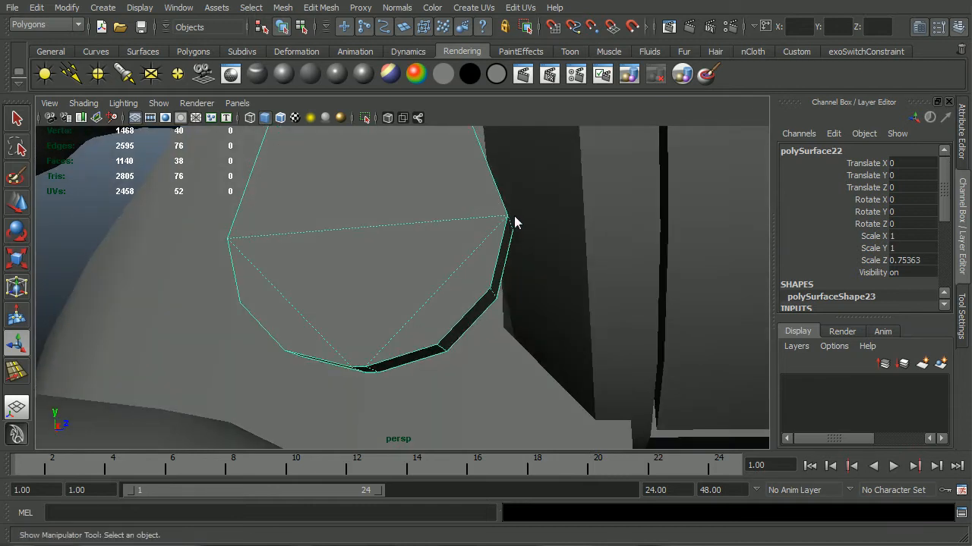
alt+drag(375, 360, 390, 329)
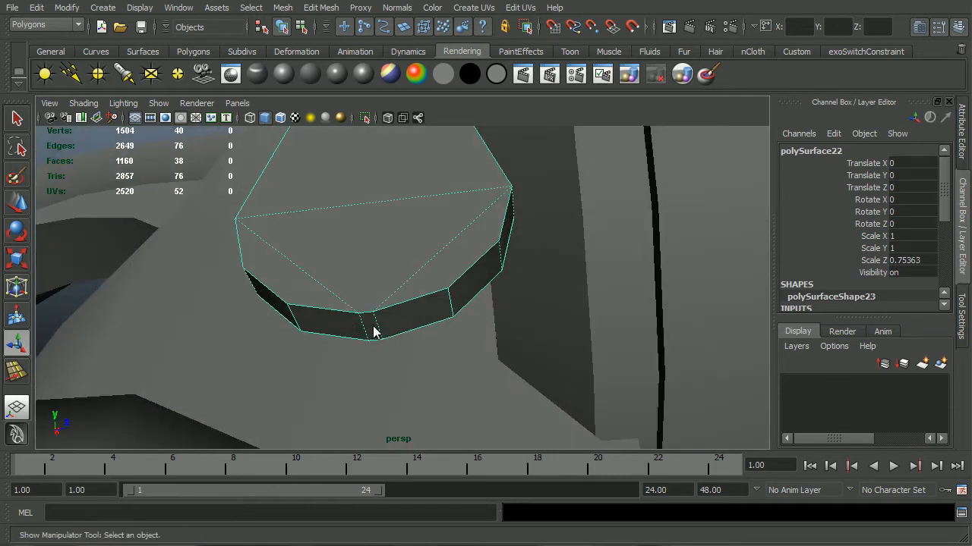
right_click(372, 337)
click(372, 315)
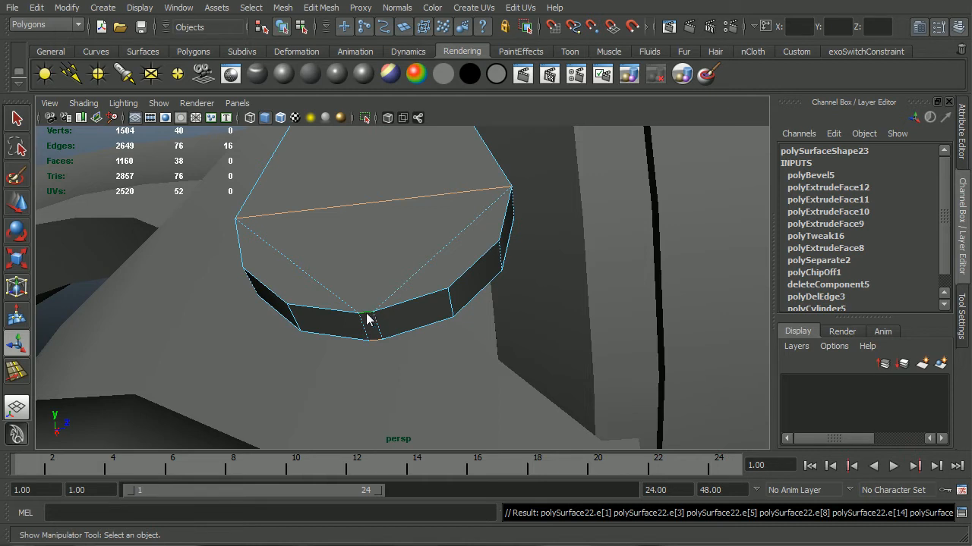
click(380, 332)
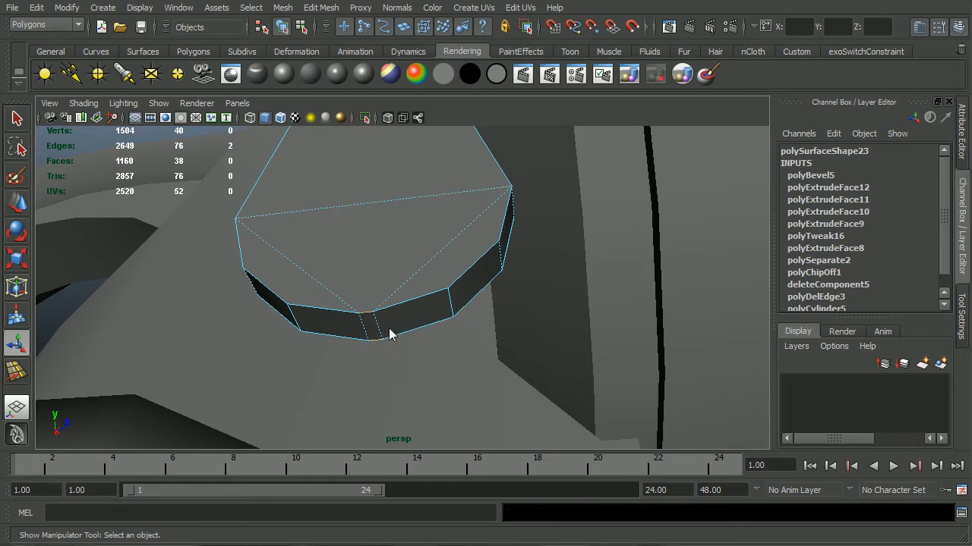
shift+right_click(389, 330)
shift+right_drag(388, 325, 455, 285)
mouse_move(454, 304)
alt+mouse_down()
mouse_move(494, 310)
mouse_move(483, 304)
mouse_move(467, 317)
alt+mouse_up()
key(F8)
- Examine the release lever's profile from behind against the reference photo of the opened revolver
alt+right_drag(498, 308, 165, 316)
click(165, 316)
alt+right_drag(444, 305, 340, 352)
alt+drag(339, 352, 529, 289)
click(411, 295)
mouse_move(447, 316)
alt+mouse_down()
mouse_move(467, 304)
mouse_move(466, 321)
mouse_move(389, 328)
mouse_move(449, 326)
alt+mouse_up()
alt+right_drag(448, 326, 423, 317)
alt+drag(424, 318, 336, 317)
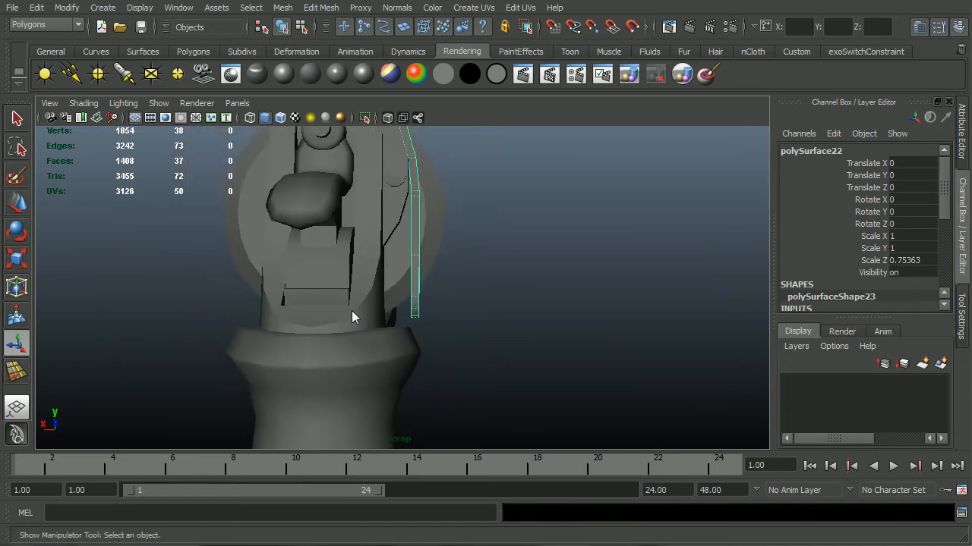
key(alt+Tab)
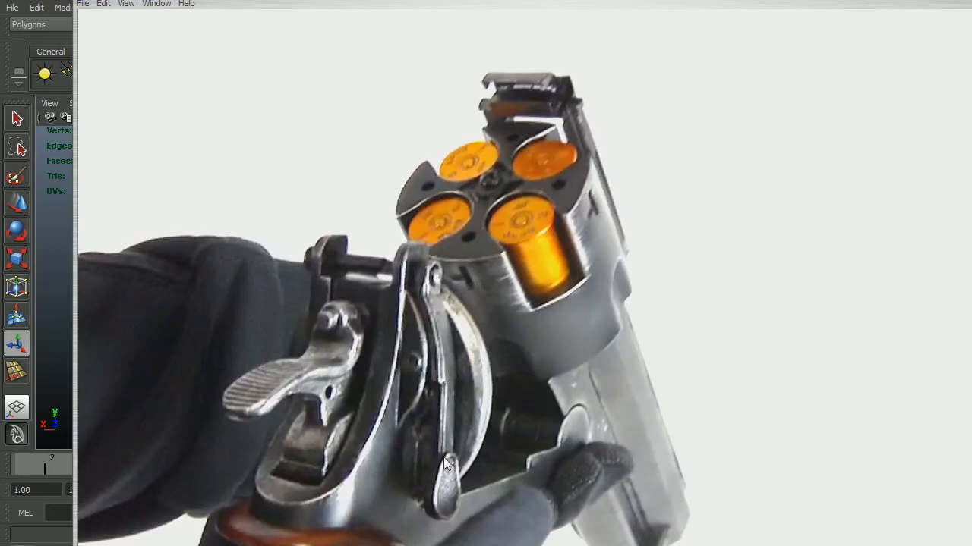
key(alt+Tab)
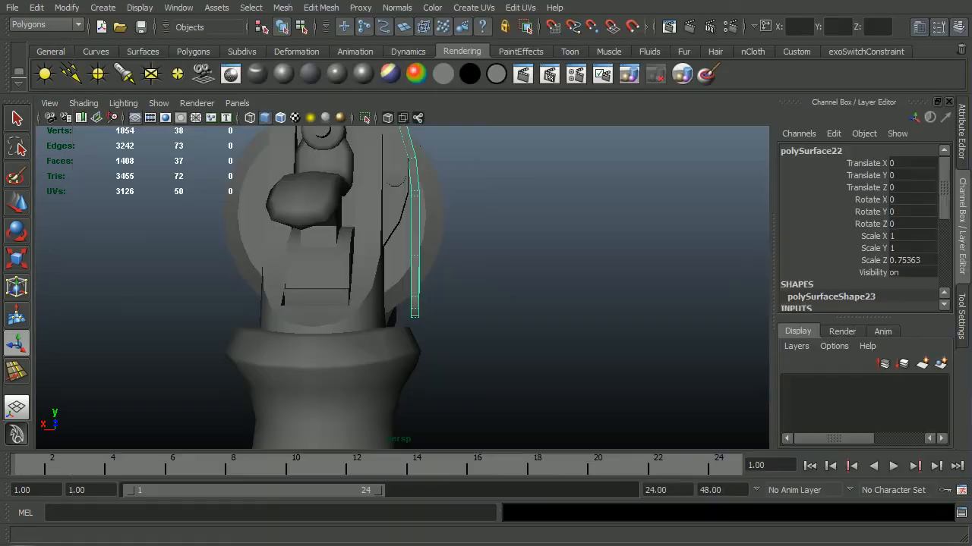
- Select the lever's lower vertices, move the rotation pivot up to the bend, and rotate the lower section outward from the frame
alt+drag(393, 278, 425, 266)
right_drag(425, 265, 384, 269)
drag(386, 238, 490, 366)
alt+middle_drag(321, 296, 524, 349)
mouse_move(525, 349)
alt+mouse_down()
mouse_move(508, 351)
mouse_move(540, 342)
alt+mouse_up()
key(e)
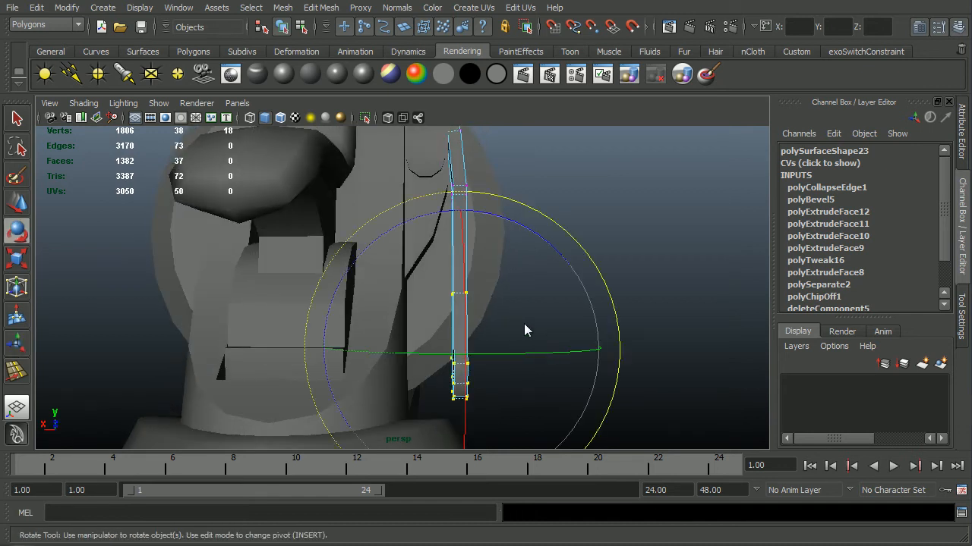
key(Insert)
drag(466, 342, 461, 241)
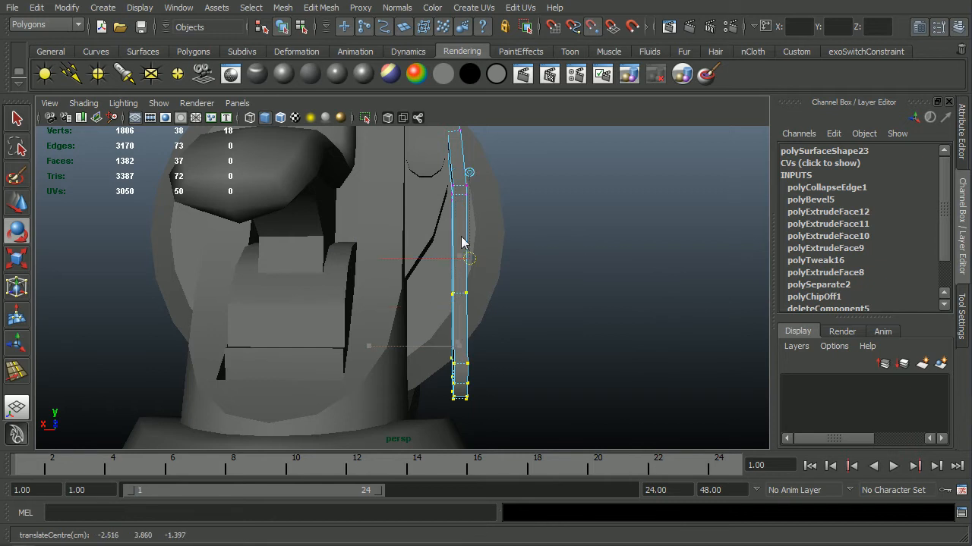
key(Insert)
alt+drag(507, 236, 619, 202)
mouse_move(597, 241)
alt+mouse_down()
mouse_move(606, 242)
mouse_move(596, 257)
alt+mouse_up()
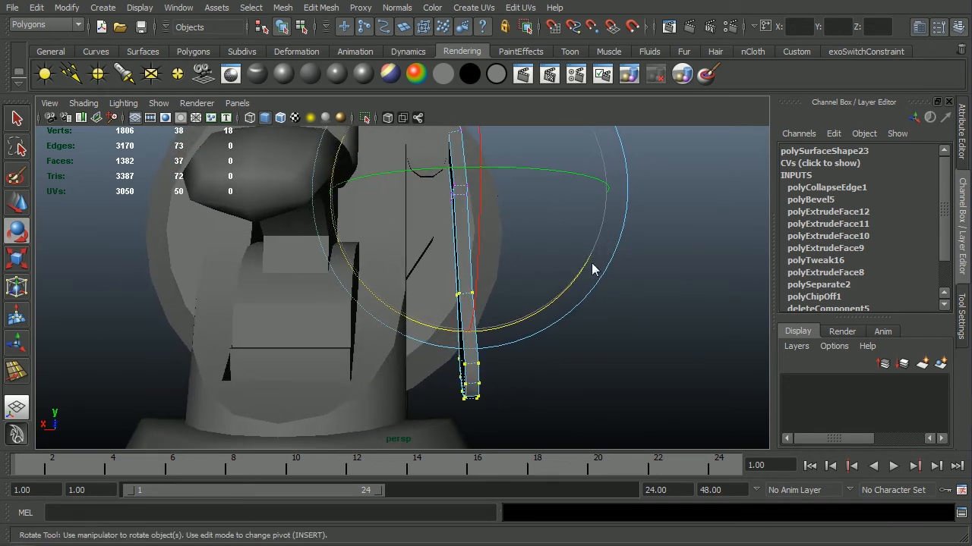
click(585, 272)
key(ctrl+z)
- Reposition the rotation pivot at the lever's bend and readjust the angle of the lower section
alt+drag(579, 285, 531, 293)
key(Insert)
key(v)
key(Insert)
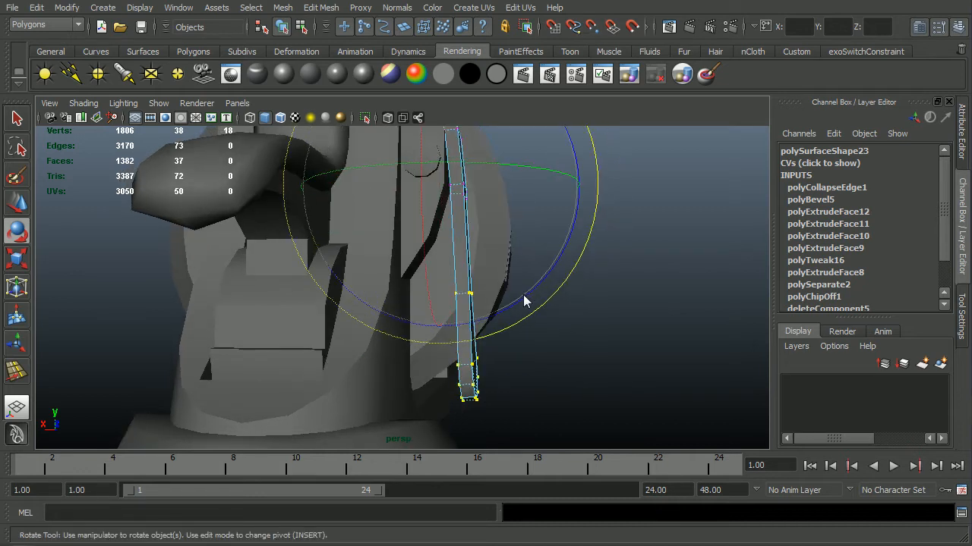
alt+drag(540, 304, 578, 316)
key(Insert)
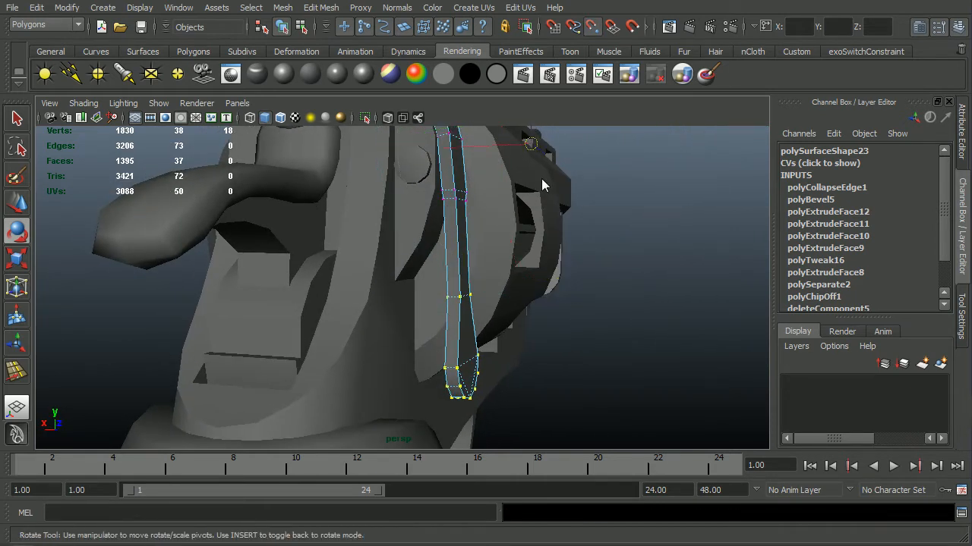
drag(532, 146, 458, 201)
key(Insert)
alt+drag(516, 261, 583, 412)
key(F8)
key(F8)
click(622, 346)
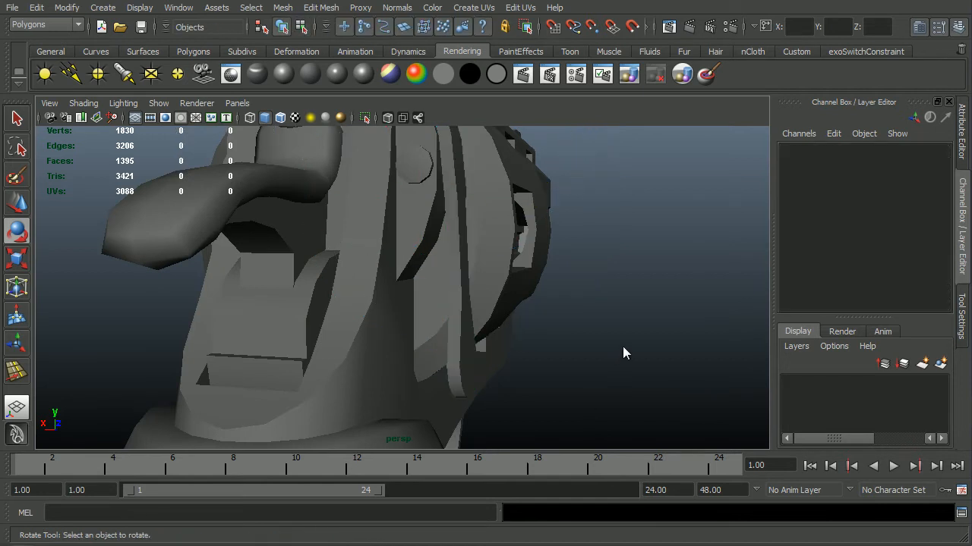
- Select the outer edge of the release lever's top end face for moving
alt+right_drag(622, 346, 472, 343)
alt+drag(471, 342, 558, 286)
click(511, 200)
key(q)
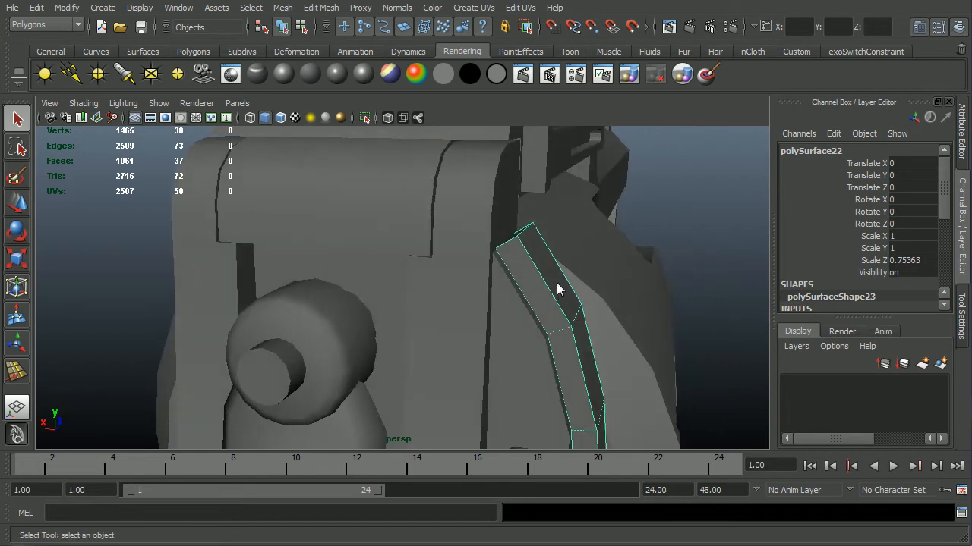
key(F8)
click(528, 230)
mouse_move(551, 251)
alt+mouse_down()
mouse_move(562, 233)
mouse_move(556, 252)
mouse_move(569, 251)
alt+mouse_up()
key(w)
scroll(544, 215, up, 2)
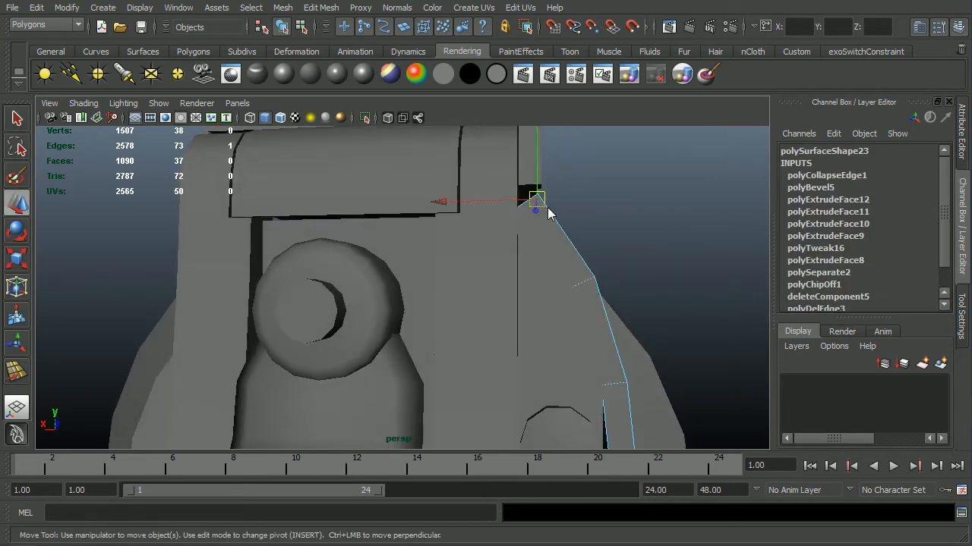
- Try to move the top end's outer edge outward and down to level the end face
drag(545, 208, 619, 315)
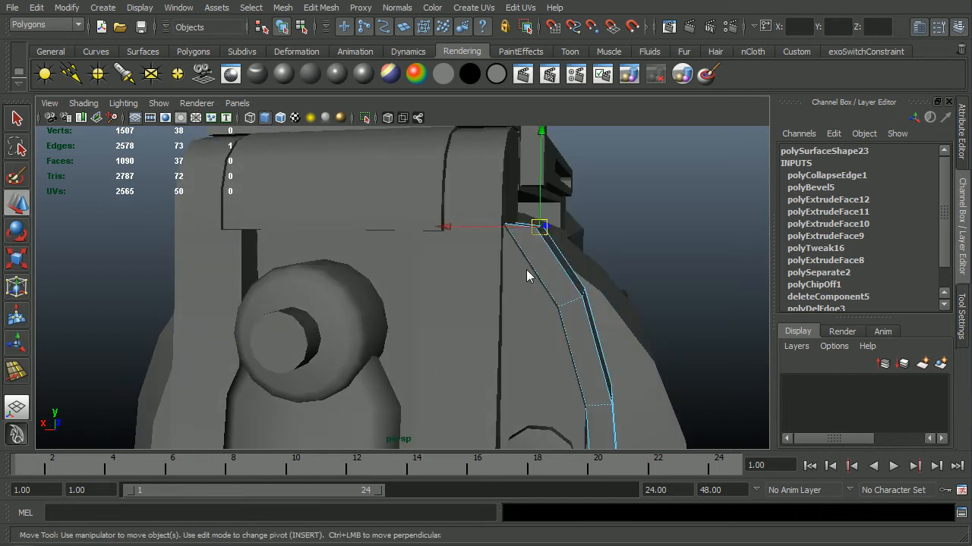
alt+drag(574, 275, 590, 280)
scroll(628, 285, up, 3)
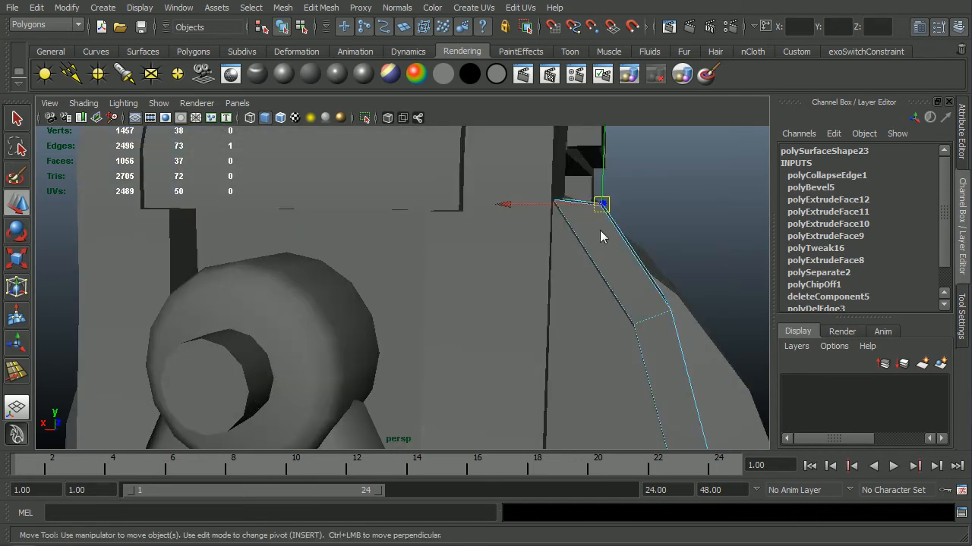
key(ctrl+z)
- Slide the outer top edge down along the lever to level its end face
scroll(634, 326, down, 3)
alt+drag(634, 327, 567, 324)
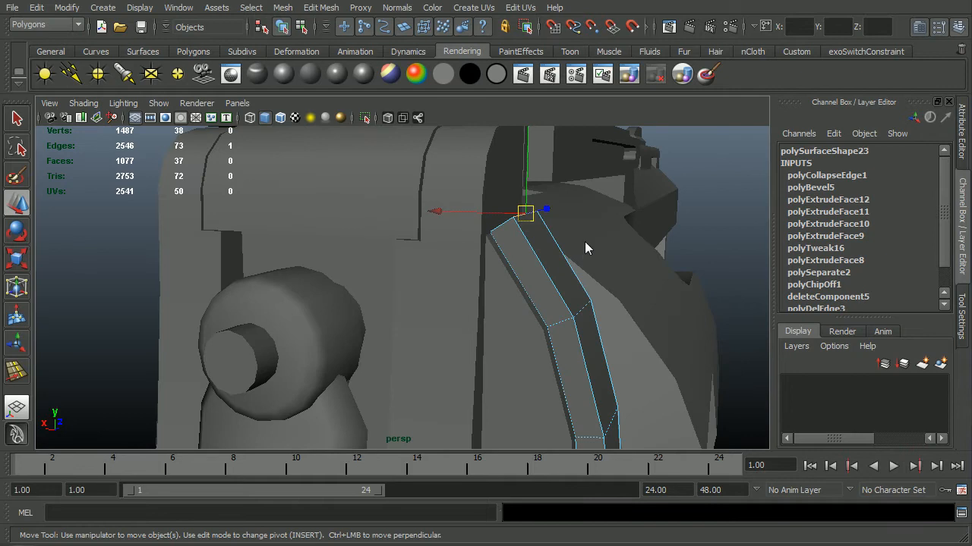
shift+right_drag(547, 242, 531, 352)
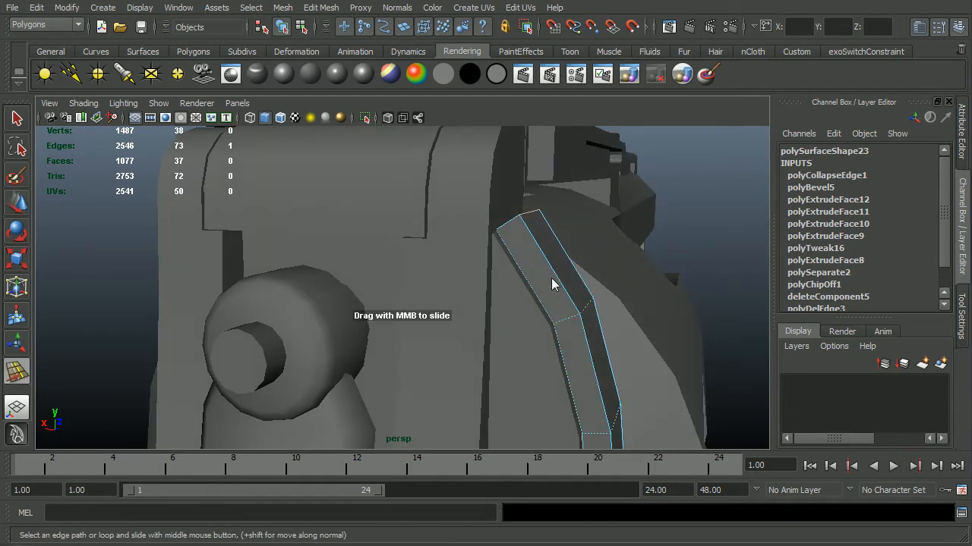
mouse_move(576, 299)
middle_down()
mouse_move(589, 304)
mouse_move(560, 278)
mouse_move(576, 295)
middle_up()
alt+drag(576, 295, 547, 287)
- Move the lever's top end face sideways, away from the revolver frame
right_drag(535, 264, 536, 290)
click(523, 260)
key(w)
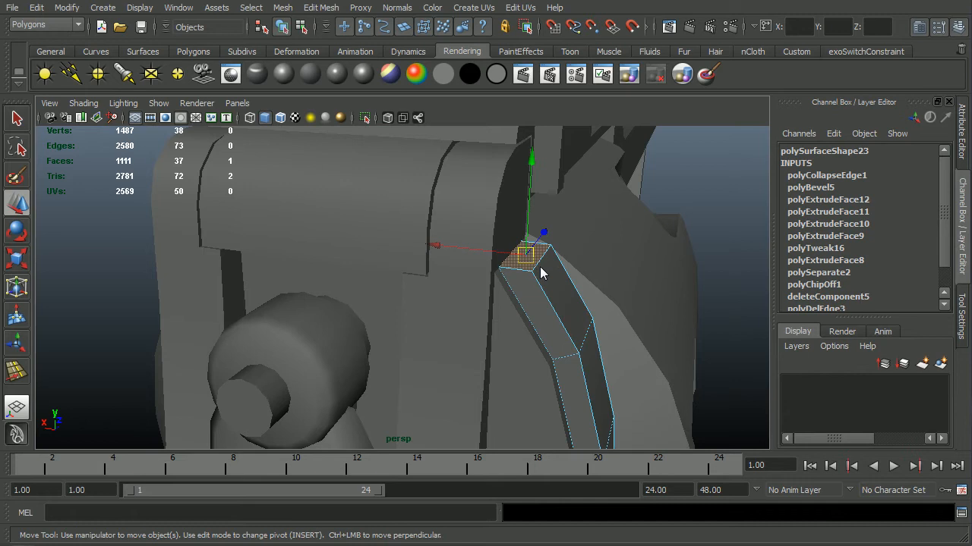
drag(505, 262, 644, 266)
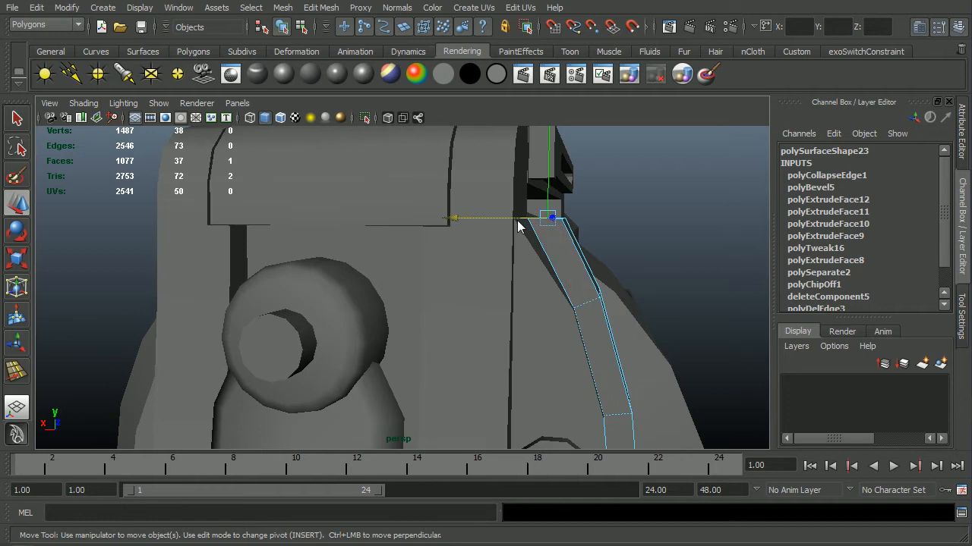
alt+drag(518, 218, 558, 283)
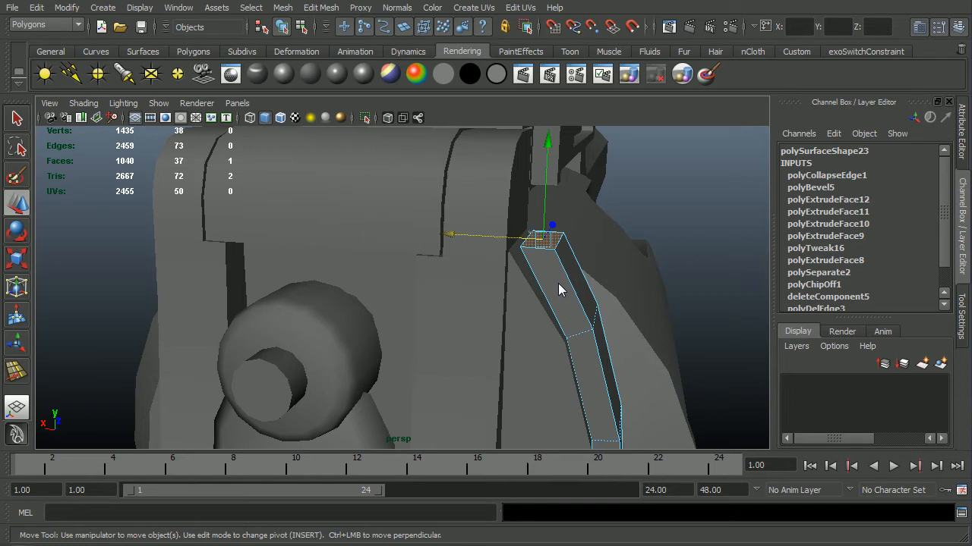
- Extrude the lever's top end face straight up to the upper edge of the round pin in the side reference image
middle_click(558, 283)
shift+right_drag(558, 283, 559, 319)
alt+drag(559, 318, 546, 301)
key(space)
alt+right_drag(412, 302, 474, 416)
alt+middle_drag(474, 416, 460, 498)
alt+middle_drag(491, 145, 388, 414)
alt+right_drag(388, 415, 481, 395)
alt+middle_drag(393, 392, 454, 268)
drag(414, 243, 414, 152)
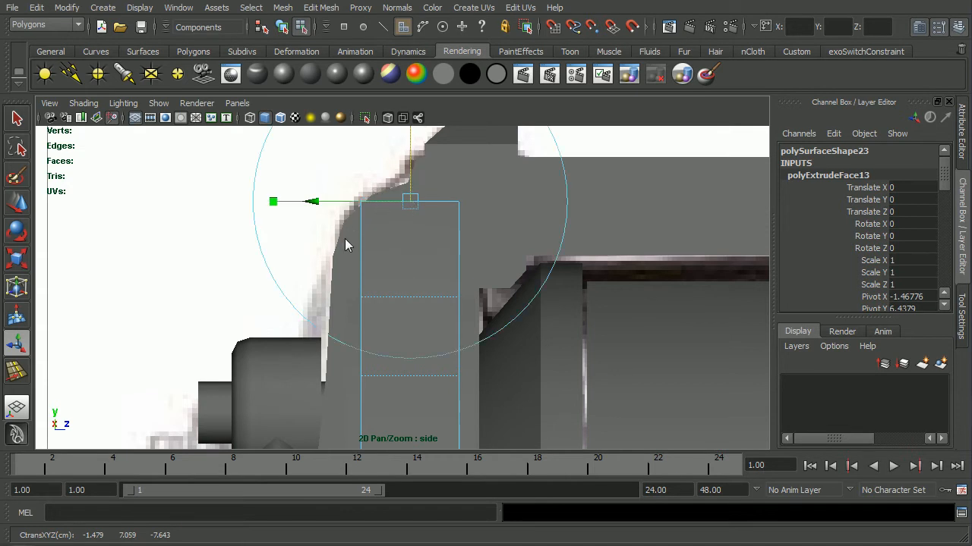
key(4)
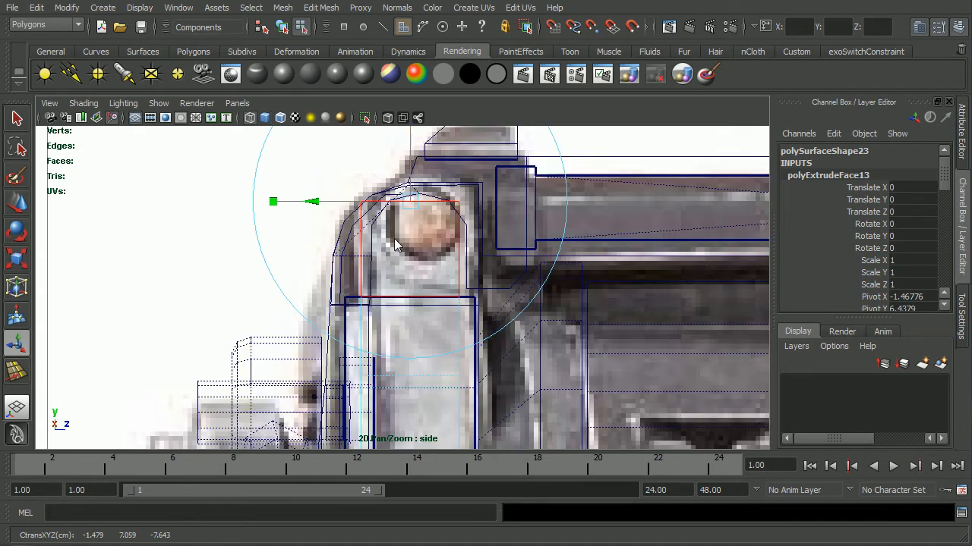
key(5)
key(space)
mouse_move(403, 238)
mouse_down()
mouse_move(405, 178)
mouse_move(427, 235)
mouse_move(491, 235)
mouse_up()
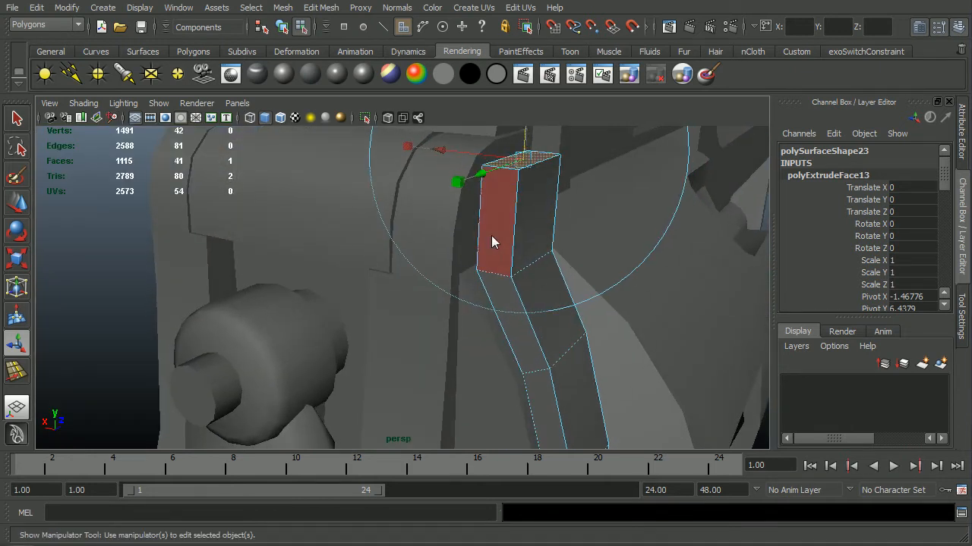
- Bevel the front and rear edges of the lever's extruded top end with an offset of 1
key(q)
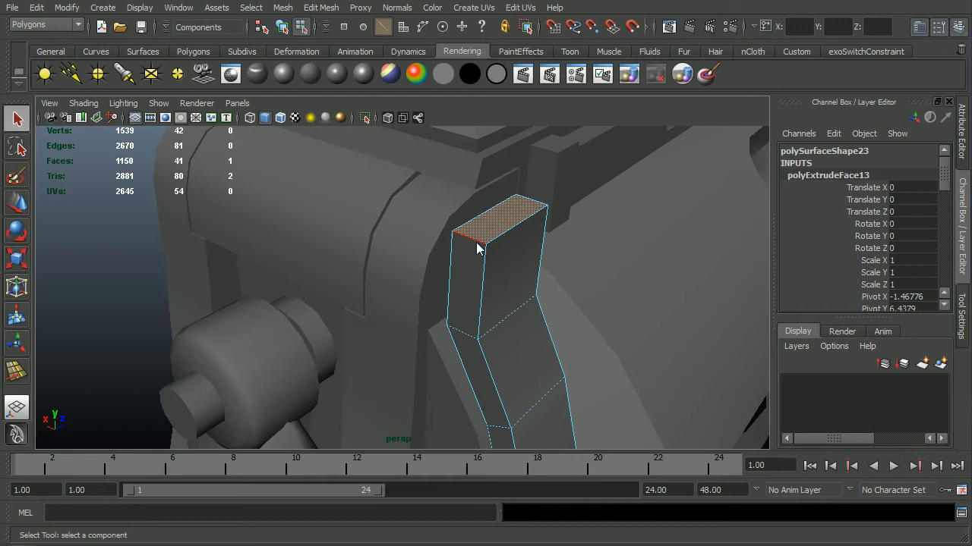
click(477, 247)
shift+right_drag(523, 216, 573, 211)
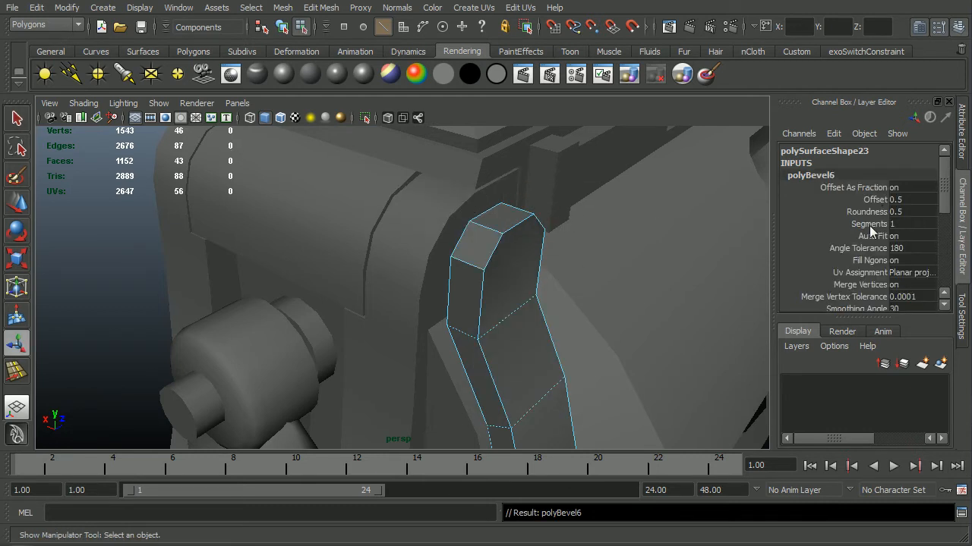
click(873, 201)
middle_drag(533, 304, 546, 296)
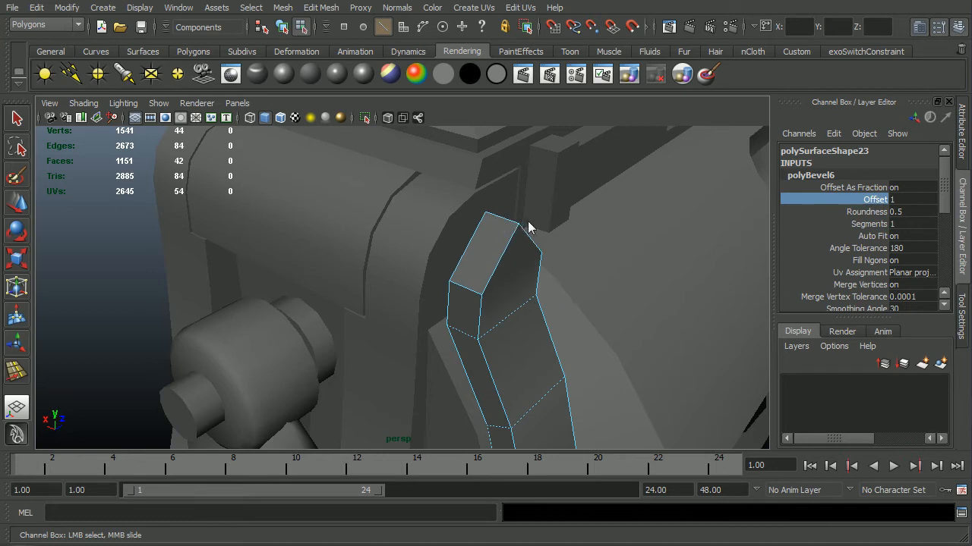
- Set the bevel on the lever's top end to 3 segments
click(866, 224)
middle_drag(647, 259, 662, 259)
alt+drag(662, 260, 353, 300)
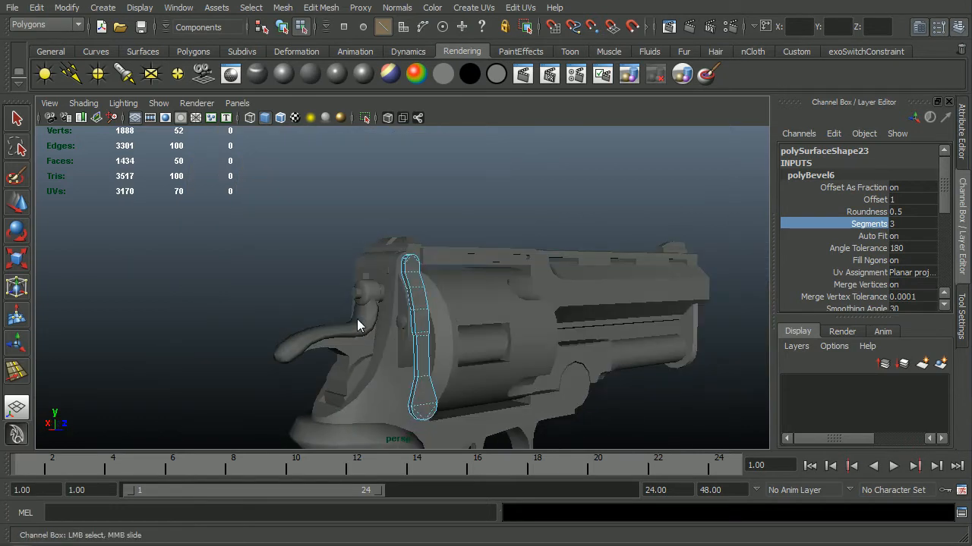
key(t)
key(F8)
alt+drag(295, 250, 456, 357)
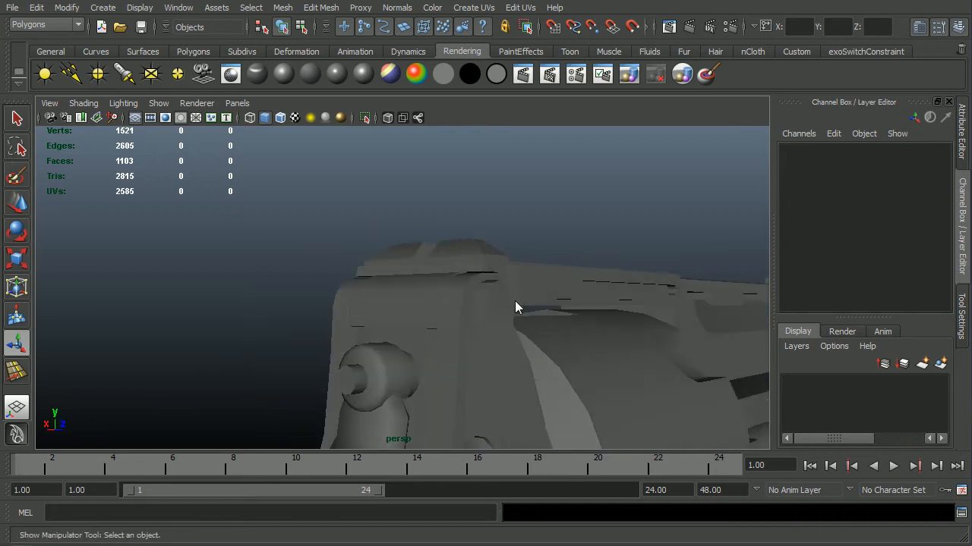
alt+drag(424, 318, 451, 357)
- Apply Soften/Harden Edge to the whole lever so the facets of its rounded ends shade smoothly
click(332, 388)
alt+drag(332, 388, 505, 325)
shift+right_click(505, 326)
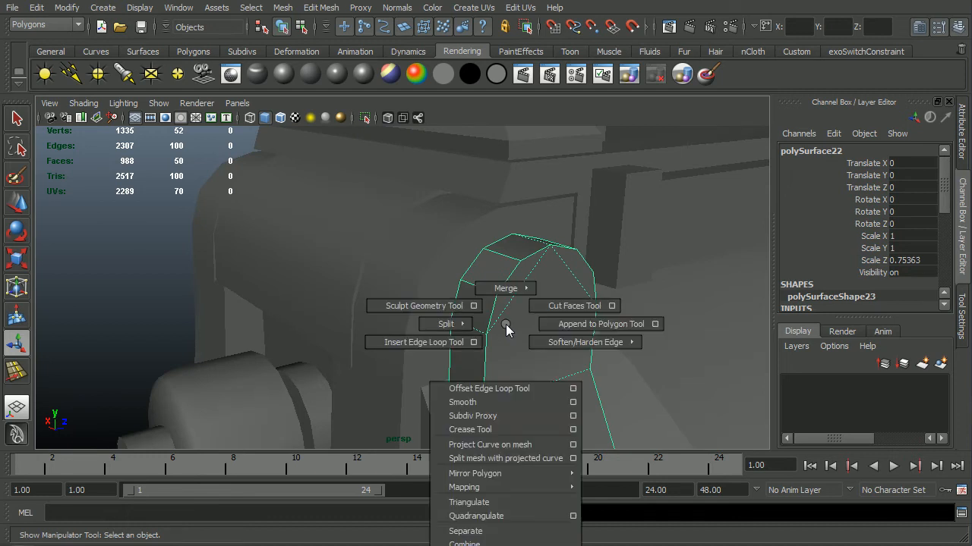
shift+right_drag(505, 325, 614, 338)
click(86, 246)
click(541, 327)
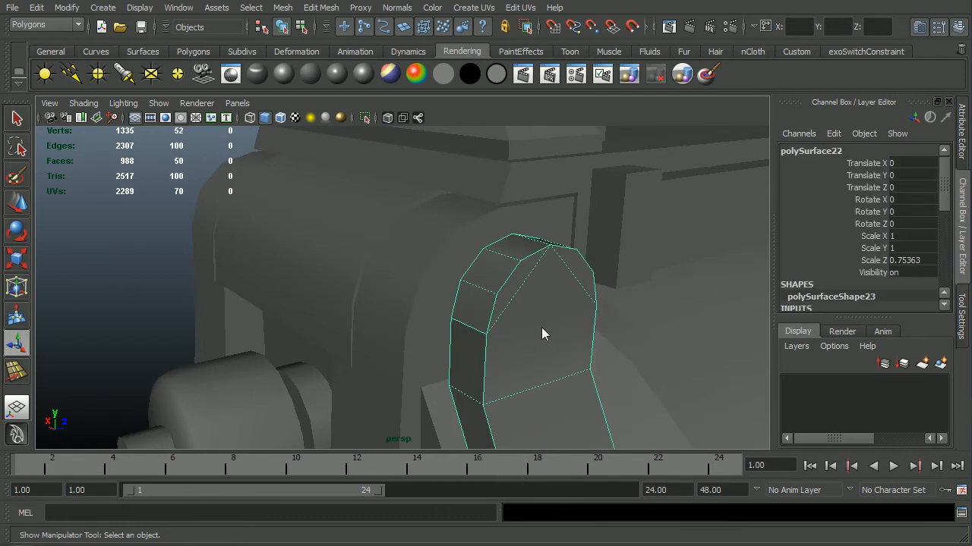
alt+drag(505, 334, 222, 345)
click(220, 299)
alt+drag(220, 300, 483, 291)
shift+right_drag(479, 308, 550, 302)
- Soften the full ring of short cross edges running around the lever's narrow rim
key(F8)
click(133, 249)
alt+drag(133, 249, 457, 252)
click(464, 342)
alt+drag(464, 342, 479, 321)
alt+right_drag(479, 321, 506, 332)
alt+drag(506, 332, 486, 277)
key(F10)
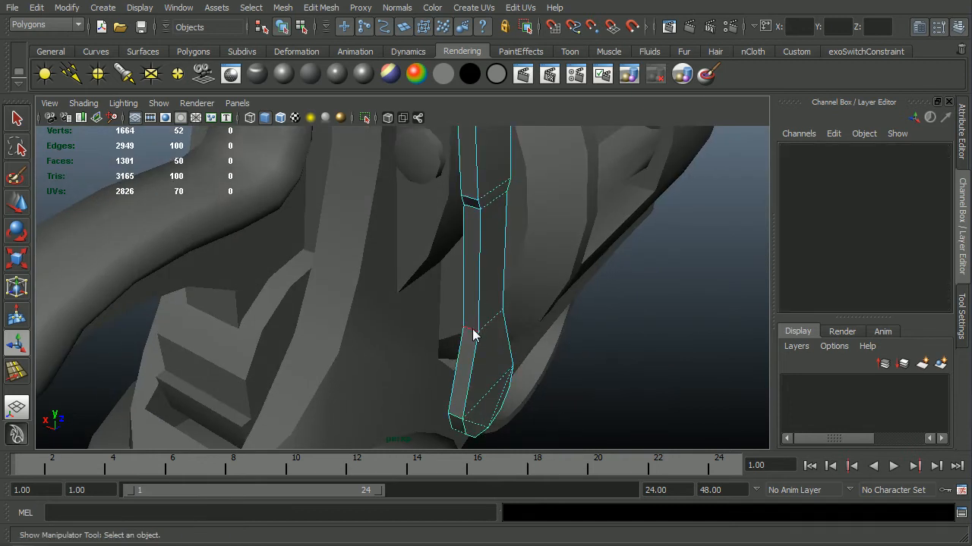
click(468, 331)
key(g)
alt+drag(626, 337, 467, 343)
shift+right_drag(466, 343, 533, 336)
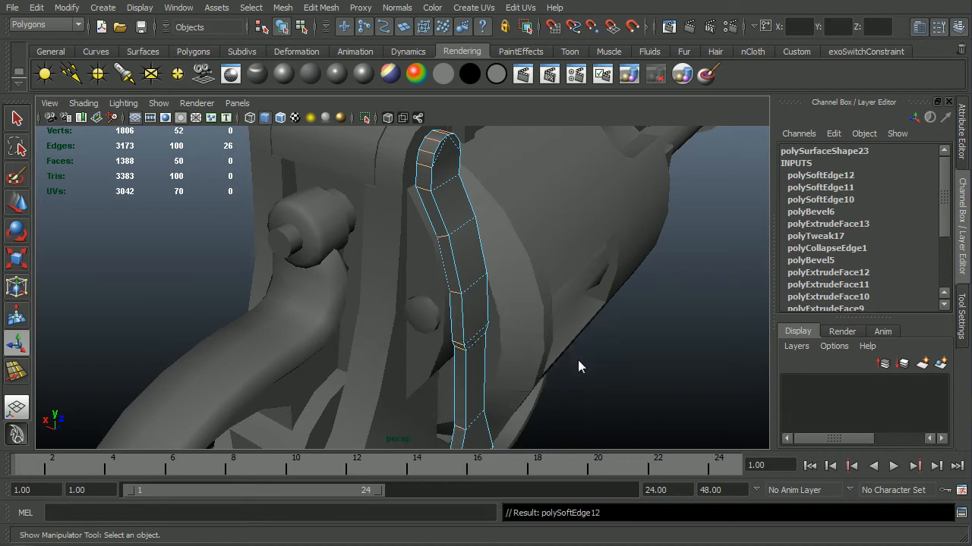
key(F8)
click(658, 375)
- Examine the vertices and curvature of the lever's rounded thumb pad at its lower end
alt+drag(623, 385, 507, 300)
alt+right_drag(507, 300, 674, 316)
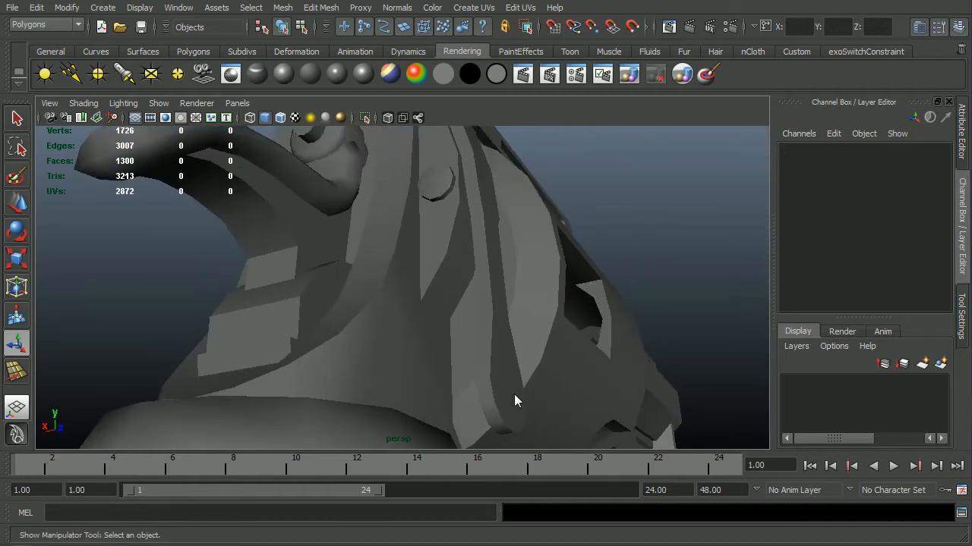
click(513, 393)
alt+middle_drag(507, 390, 491, 362)
alt+drag(491, 368, 467, 328)
alt+drag(375, 326, 304, 235)
scroll(304, 235, up, 5)
alt+middle_drag(145, 279, 219, 299)
right_drag(347, 262, 324, 260)
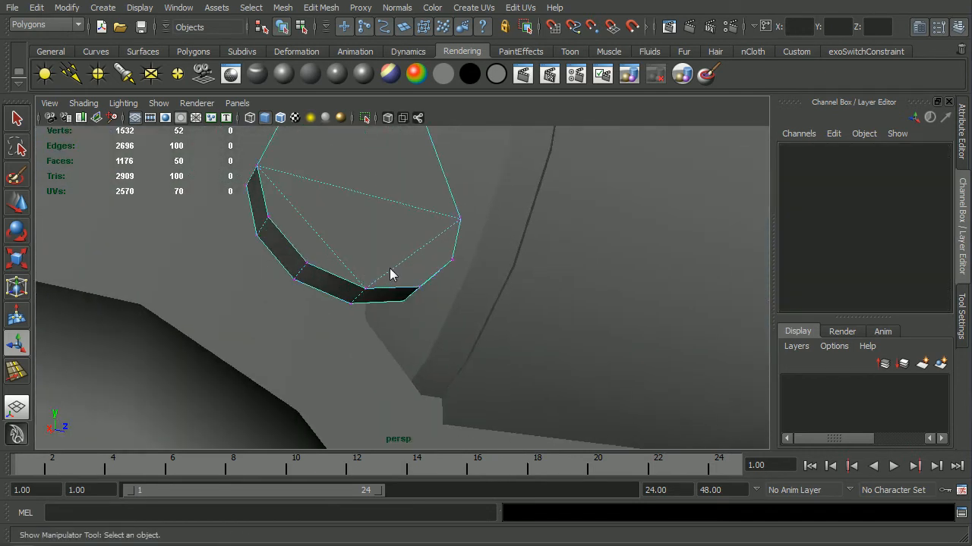
drag(379, 312, 381, 315)
alt+drag(324, 333, 322, 340)
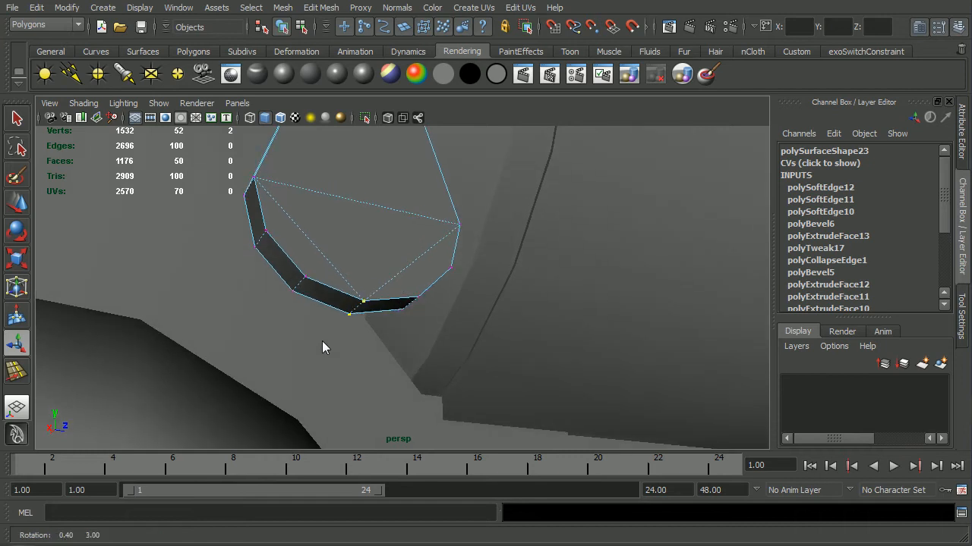
alt+drag(223, 172, 207, 217)
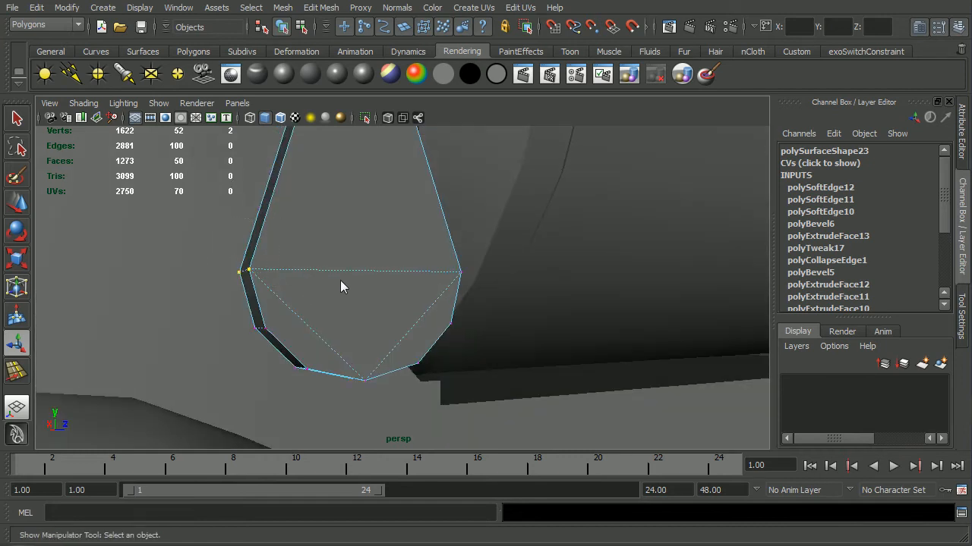
alt+drag(510, 314, 451, 294)
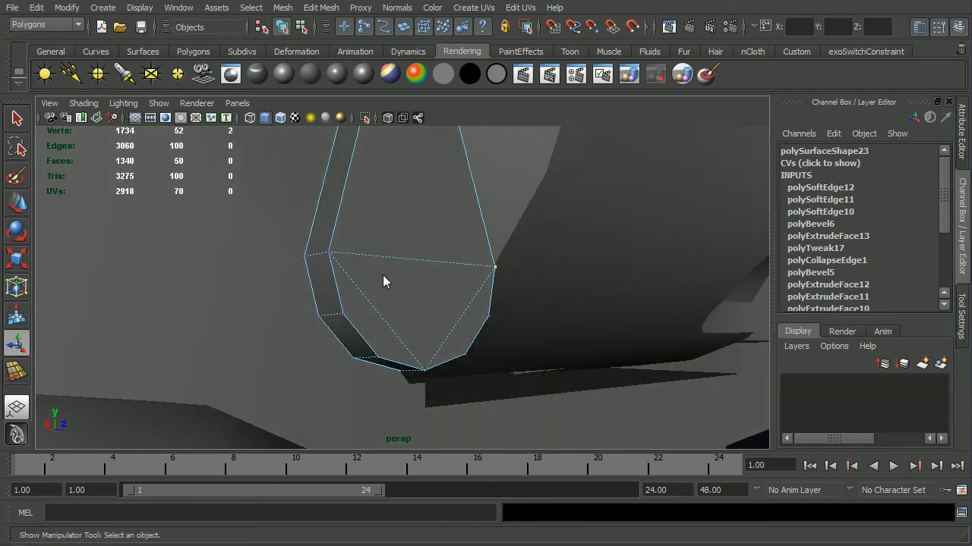
drag(415, 338, 299, 292)
alt+right_drag(462, 326, 183, 326)
alt+right_drag(429, 287, 333, 281)
alt+drag(333, 281, 392, 307)
alt+drag(375, 274, 407, 294)
alt+right_drag(407, 294, 371, 277)
alt+drag(372, 275, 483, 268)
alt+right_drag(416, 269, 441, 269)
mouse_move(441, 269)
alt+mouse_down()
mouse_move(488, 268)
mouse_move(457, 270)
alt+mouse_up()
alt+right_drag(432, 298, 447, 297)
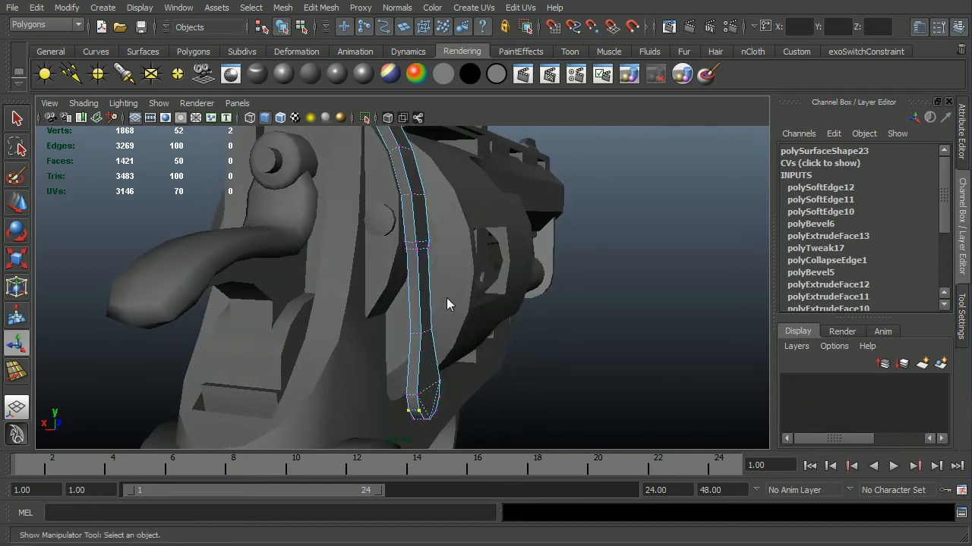
- Isolate the lever to examine its shape from both sides, and restore the full scene
key(F8)
key(F8)
key(shift+i)
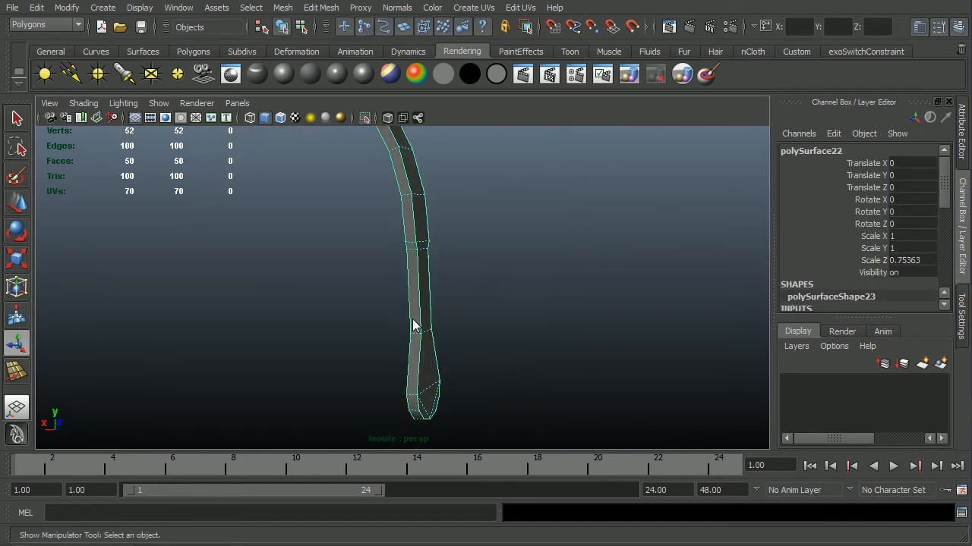
alt+drag(268, 319, 478, 180)
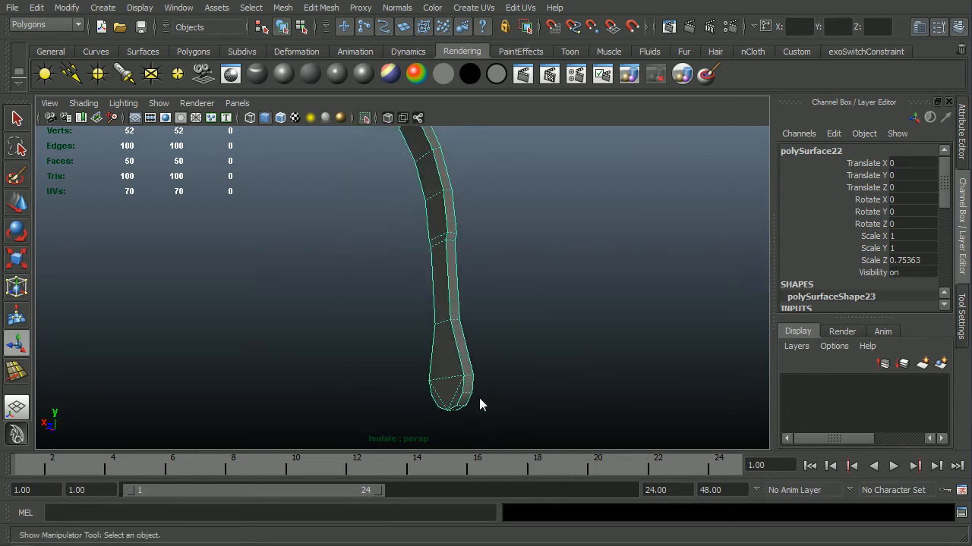
alt+drag(496, 417, 384, 358)
click(531, 367)
key(shift+i)
- Examine how the finished lever fits against the revolver frame from the rear and the side
alt+right_drag(383, 358, 395, 311)
alt+middle_drag(395, 311, 397, 322)
alt+drag(397, 325, 458, 243)
click(425, 289)
alt+drag(425, 288, 427, 335)
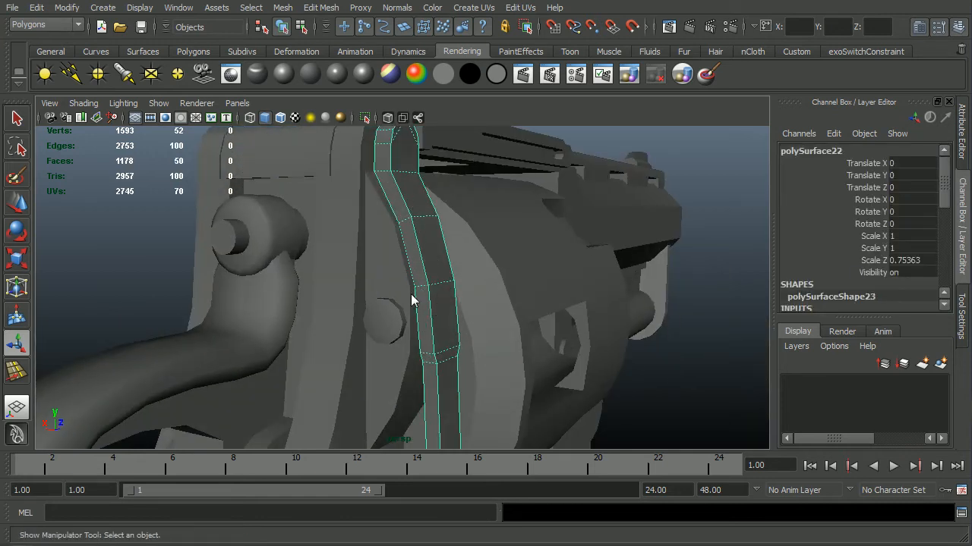
alt+drag(406, 309, 469, 300)
alt+right_drag(469, 300, 381, 297)
alt+drag(382, 303, 444, 331)
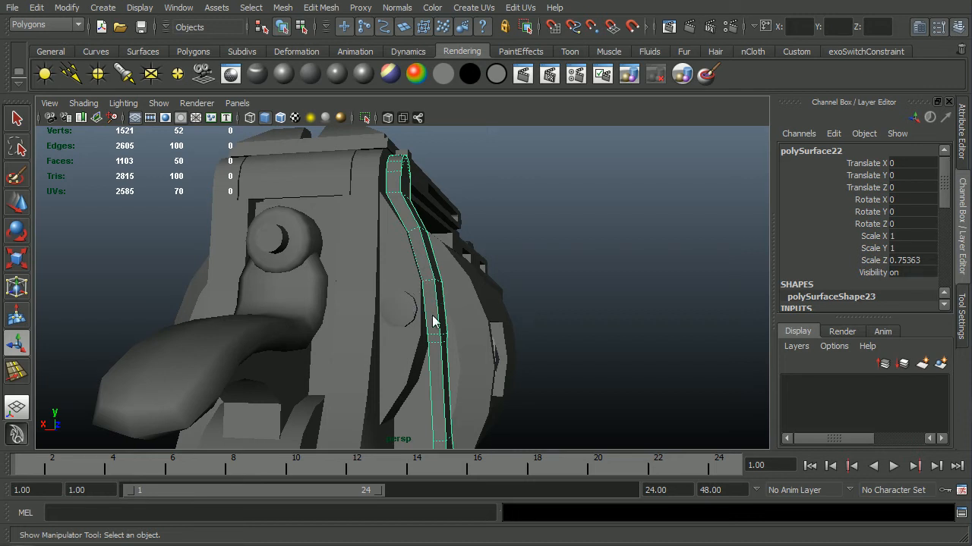
alt+drag(429, 308, 429, 273)
alt+middle_drag(435, 300, 435, 305)
alt+drag(436, 309, 425, 353)
- Create a polygon cylinder along the X axis with radius 1, height 2 and 10 axis divisions
click(118, 15)
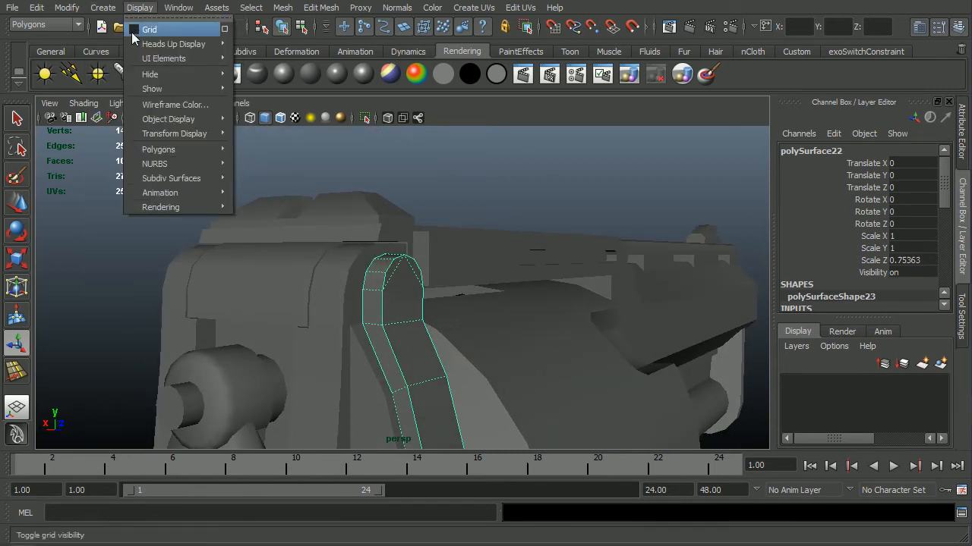
mouse_move(233, 64)
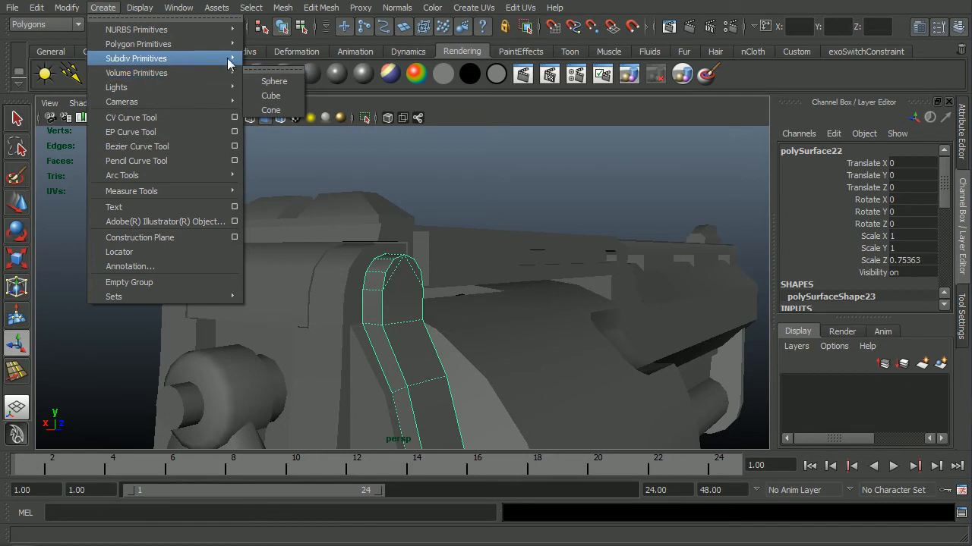
mouse_move(227, 44)
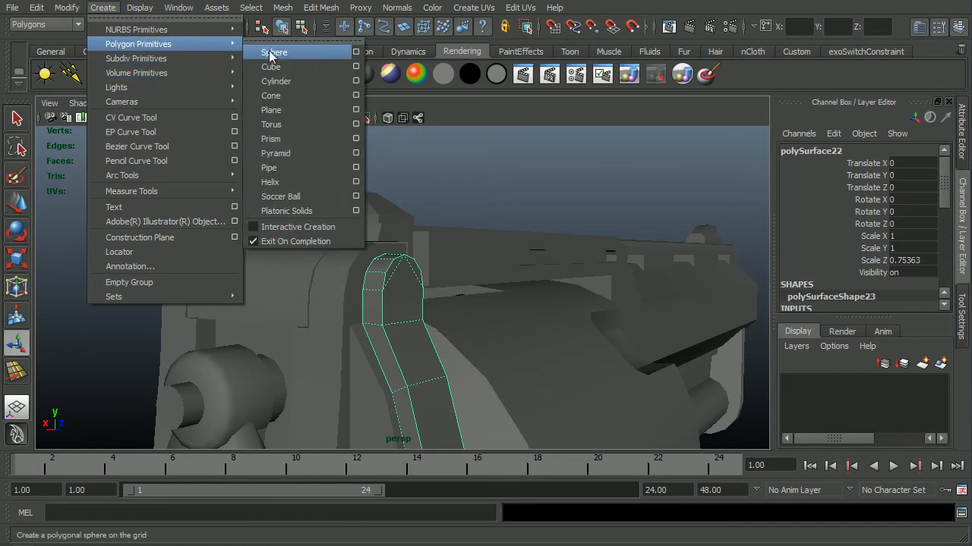
click(356, 81)
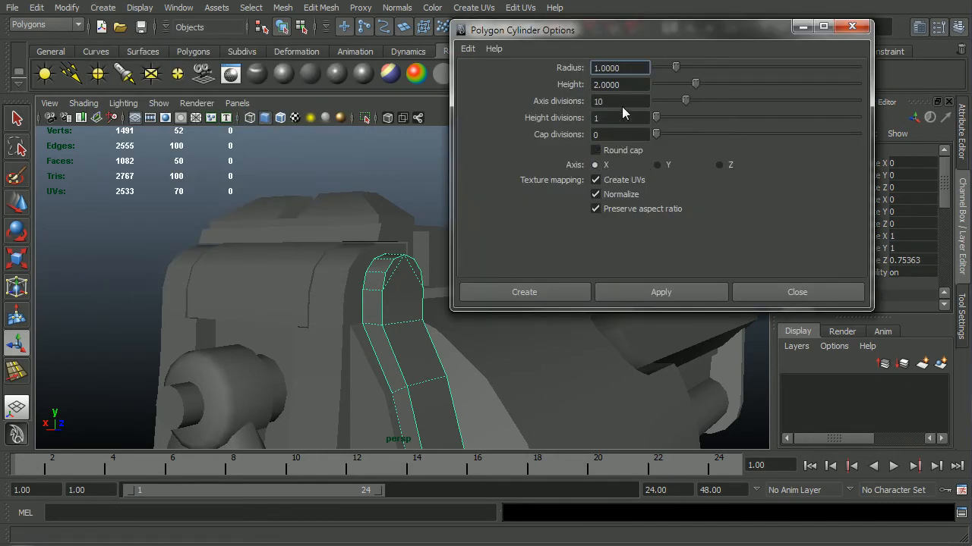
click(544, 288)
- Move the new cylinder up from the trigger area to the lever's rounded top end
alt+right_drag(576, 316, 182, 383)
alt+middle_drag(481, 386, 445, 311)
alt+right_drag(445, 311, 557, 310)
alt+drag(571, 331, 532, 343)
key(w)
drag(526, 406, 362, 202)
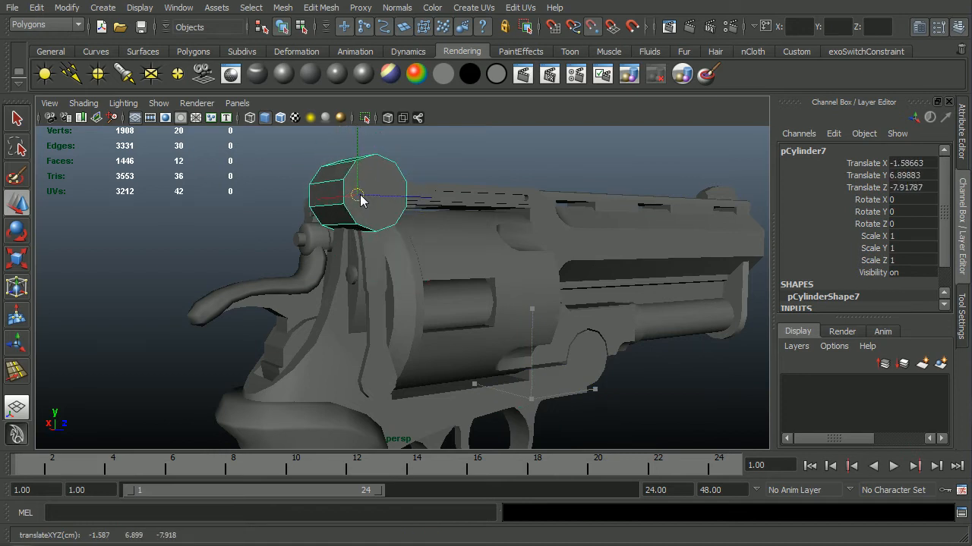
- In the side view, centre the cylinder below the apex of the lever's rounded top at Y 6.7443, Z -7.6435, using vertex snapping
alt+drag(360, 245, 421, 252)
alt+right_drag(422, 253, 529, 249)
alt+middle_drag(529, 248, 530, 385)
key(space)
drag(530, 385, 592, 382)
key(4)
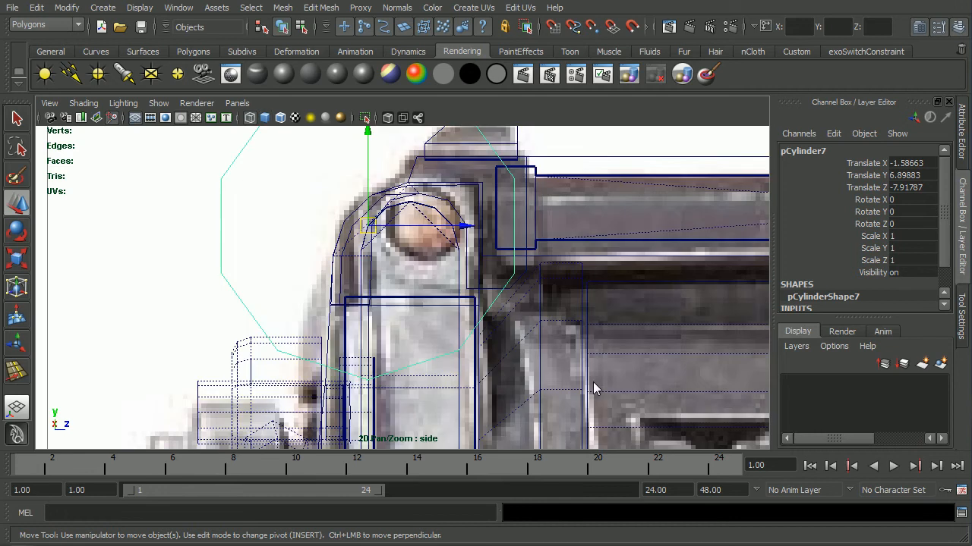
alt+right_drag(416, 322, 450, 316)
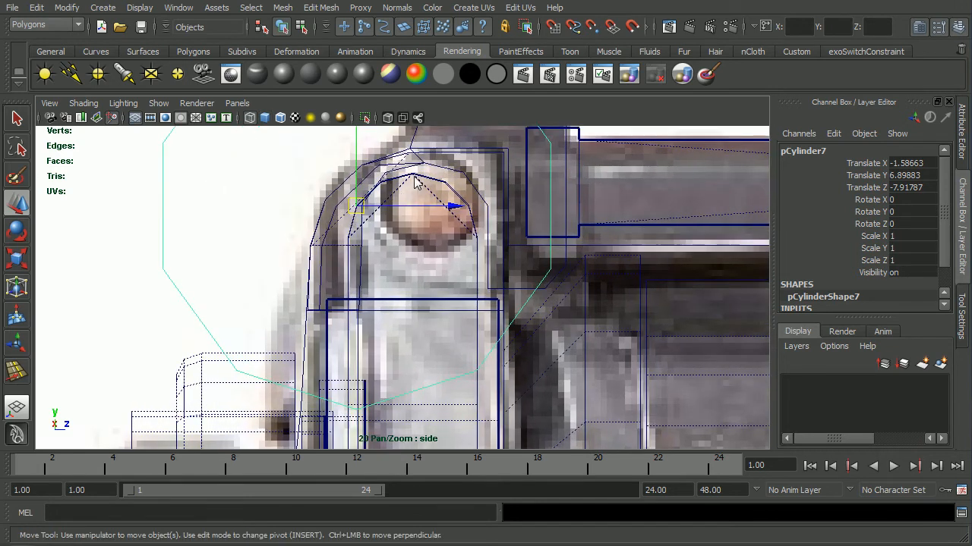
key(v)
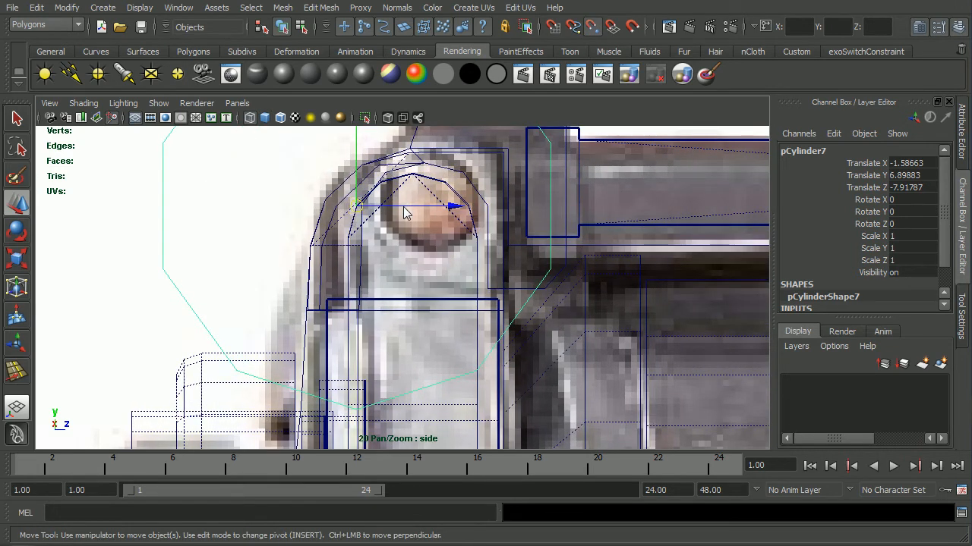
drag(405, 214, 416, 189)
key(v)
drag(413, 195, 357, 243)
- Scale the cylinder uniformly to about 0.147 to form a small pivot pin
key(r)
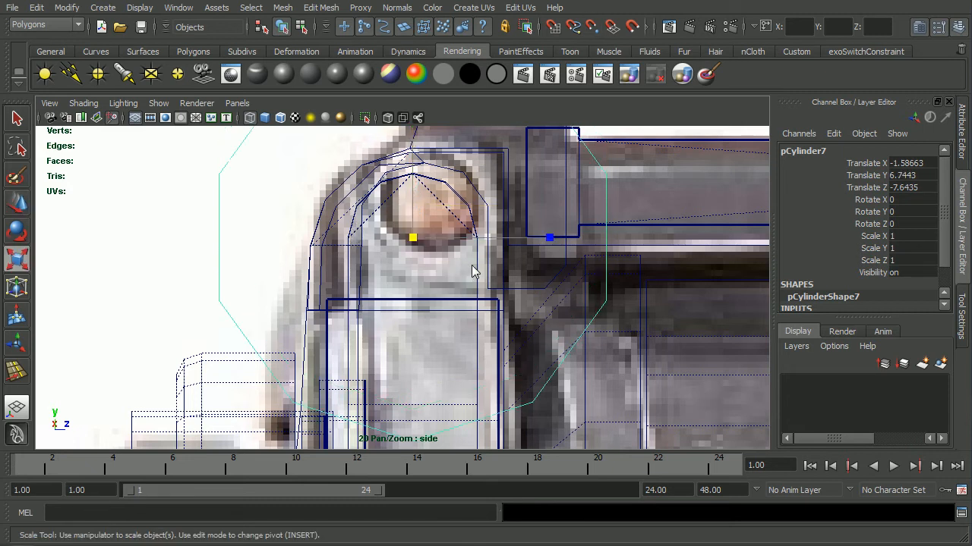
drag(428, 245, 118, 276)
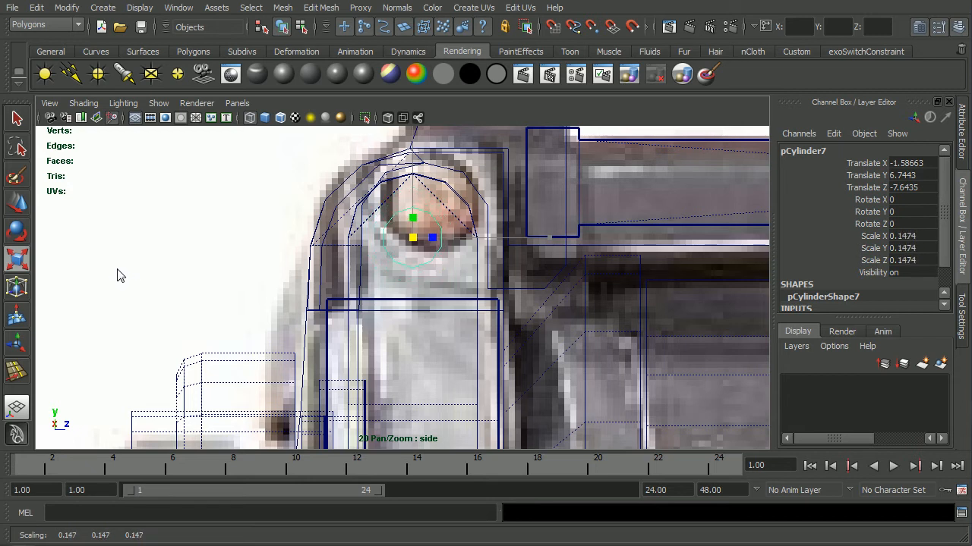
key(5)
- Move the pin sideways out of the lever's top end to X about -2.08
key(space)
drag(367, 280, 460, 273)
alt+right_drag(460, 273, 341, 277)
alt+drag(341, 277, 431, 280)
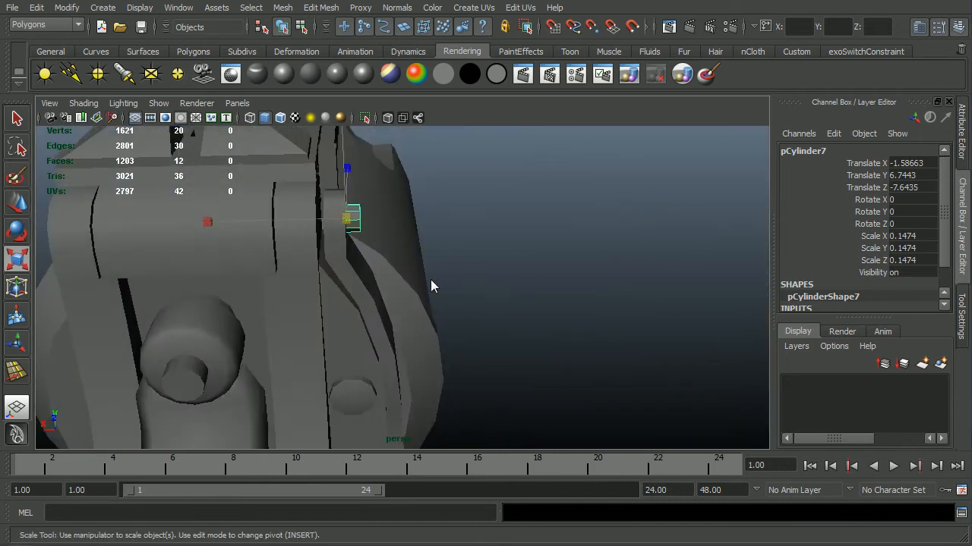
alt+drag(410, 237, 359, 250)
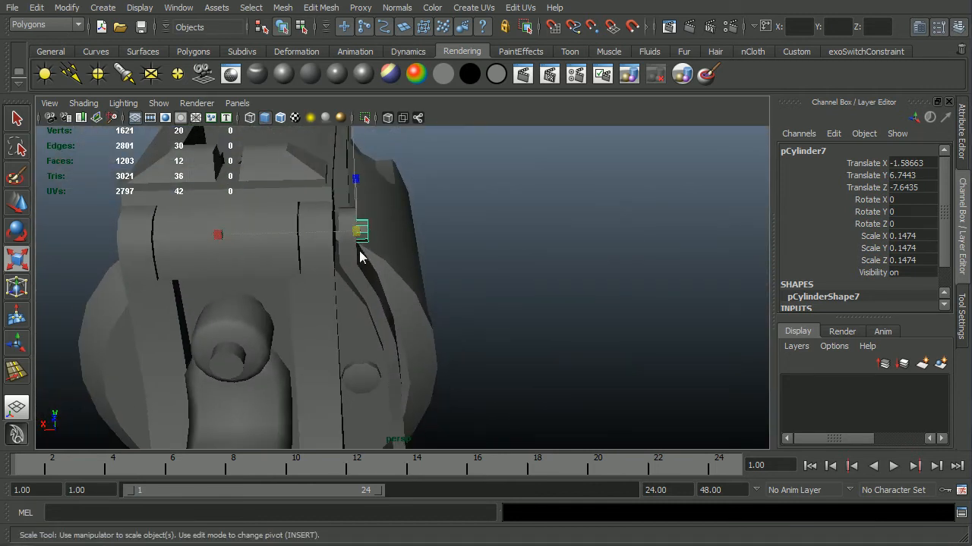
alt+drag(501, 211, 407, 243)
click(749, 343)
alt+drag(647, 389, 464, 238)
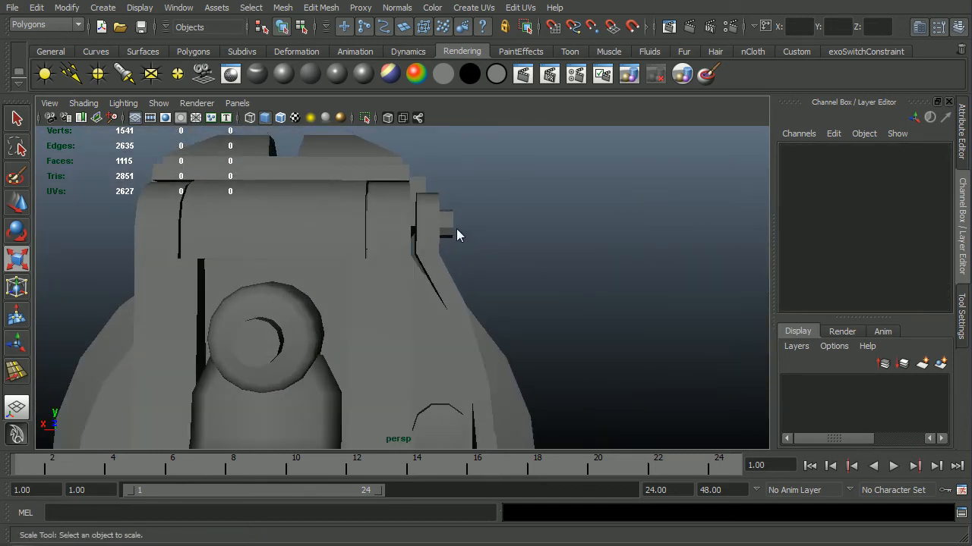
click(456, 228)
key(w)
drag(404, 222, 471, 220)
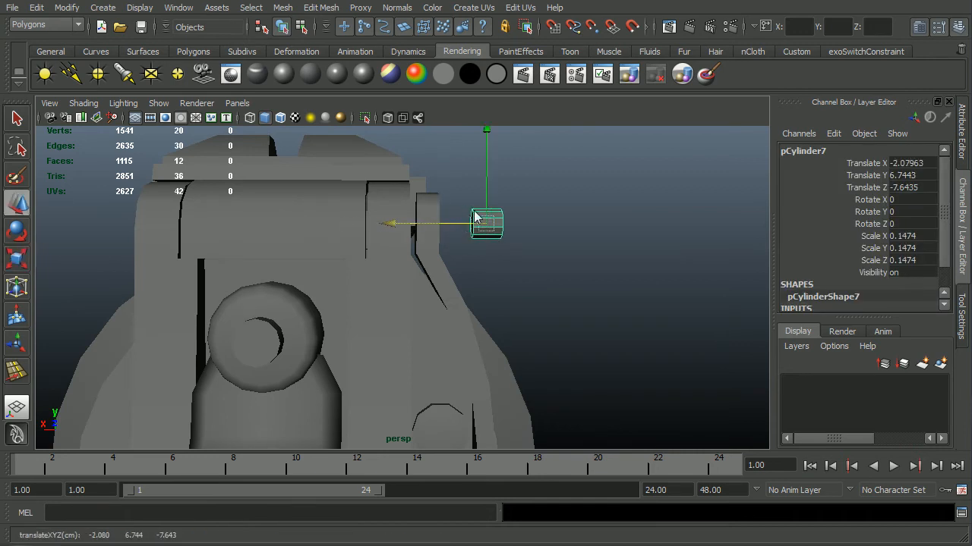
- Stretch the pin through the frame by moving its inner end vertices across to the opposite side
right_drag(500, 221, 455, 214)
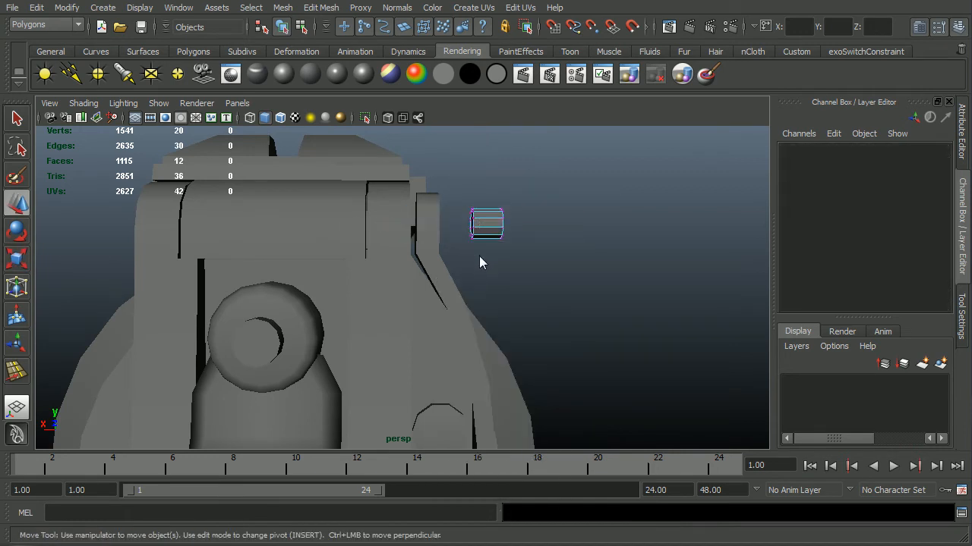
drag(479, 256, 479, 256)
drag(441, 227, 279, 265)
- Check the pivot pin in the reference photo, and extend the pin's stretched end beyond the frame to X about 1.69
key(alt+Tab)
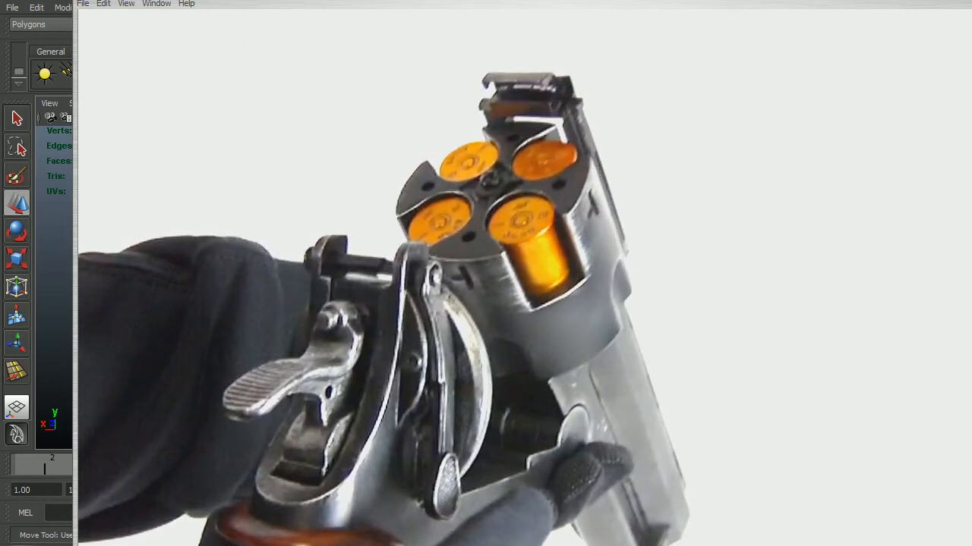
key(alt+Tab)
scroll(301, 276, up, 1)
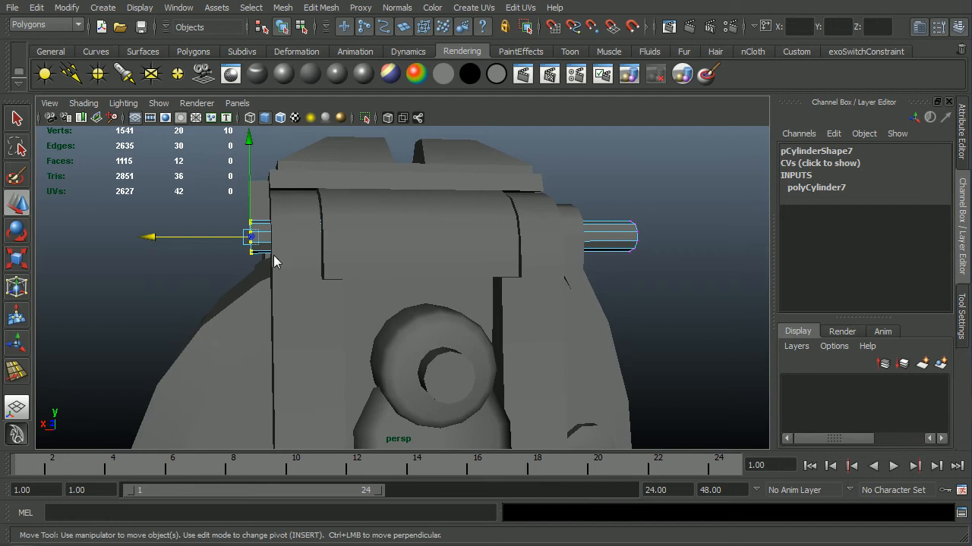
drag(232, 239, 190, 240)
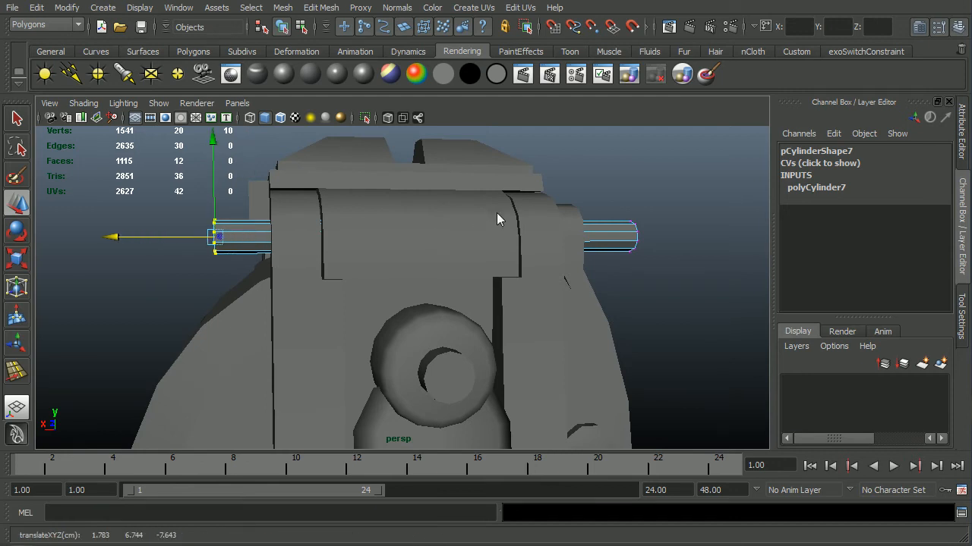
mouse_move(355, 270)
alt+mouse_down()
mouse_move(381, 270)
mouse_move(358, 270)
alt+mouse_up()
drag(181, 239, 206, 249)
- Extrude the pin's end face at X about 1.69, scale it outward into a wider rim, and extrude it again to thicken the head
key(F10)
key(F8)
alt+drag(272, 250, 249, 245)
right_drag(249, 245, 274, 325)
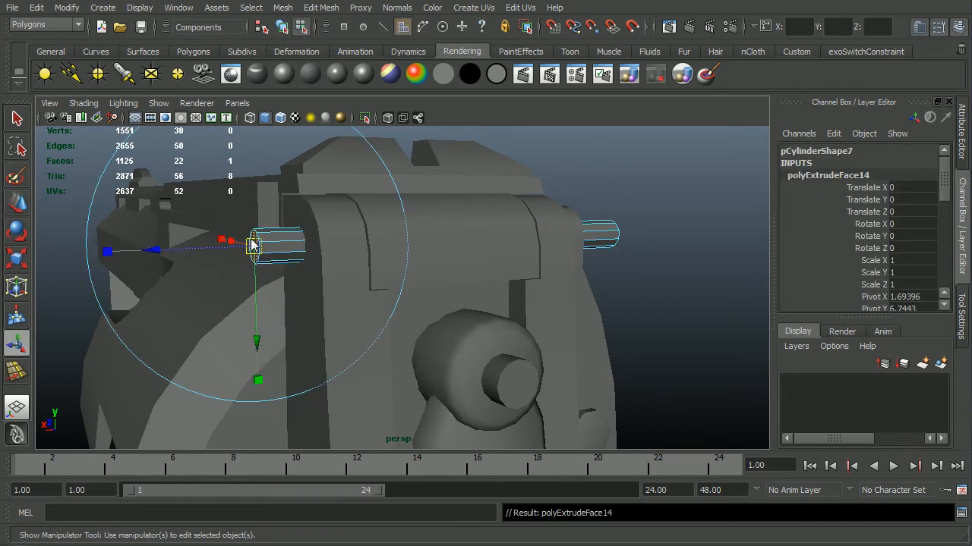
drag(225, 242, 282, 254)
key(ctrl+e)
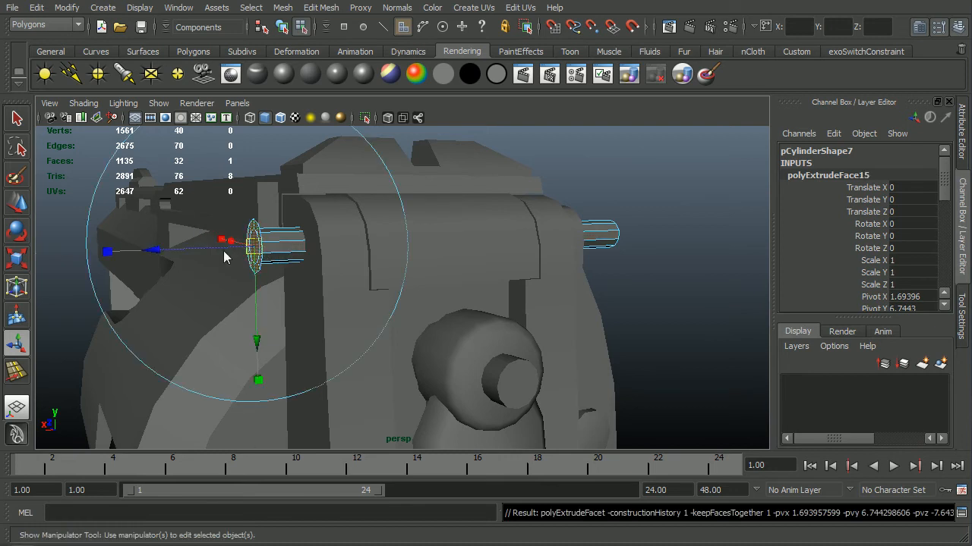
drag(204, 247, 195, 252)
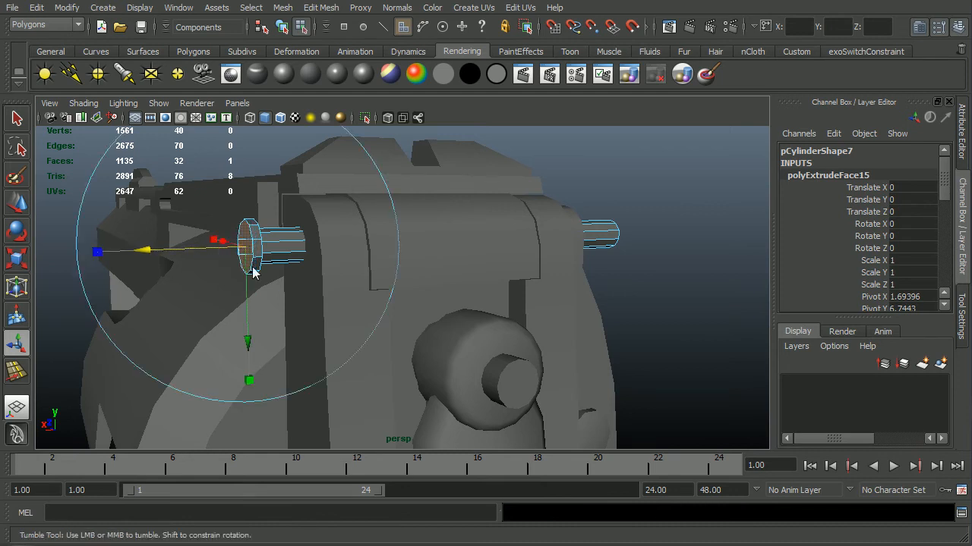
- Bevel the outer rim edges of the new pin head with an offset of 0.5
alt+drag(247, 267, 217, 263)
alt+right_drag(216, 264, 250, 263)
mouse_move(254, 264)
alt+mouse_down()
mouse_move(321, 266)
mouse_move(259, 270)
alt+mouse_up()
alt+right_drag(256, 270, 317, 266)
alt+drag(288, 267, 192, 293)
key(q)
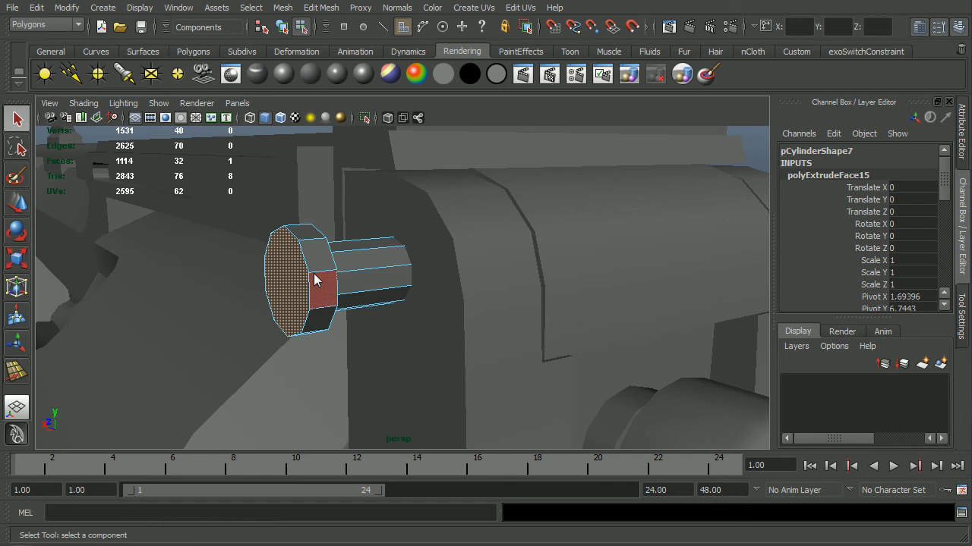
key(ctrl+F10)
shift+right_drag(313, 273, 375, 277)
alt+drag(306, 296, 228, 289)
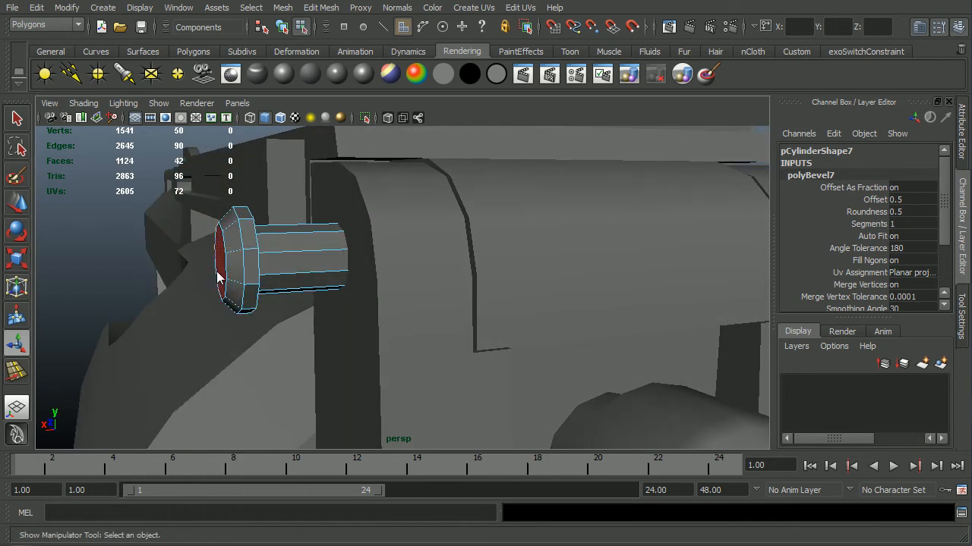
- Move the beveled head's end face slightly inward to flatten the head
click(218, 278)
key(w)
drag(165, 265, 170, 265)
alt+drag(263, 287, 296, 295)
- Soften all edges of the pivot pin and clear the selection
key(F8)
key(F8)
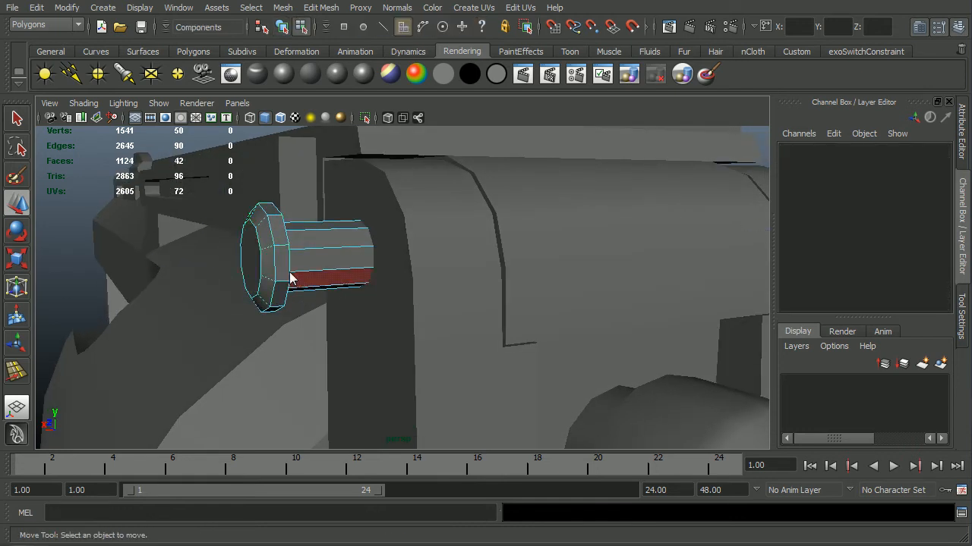
key(F8)
shift+right_drag(281, 264, 334, 257)
click(82, 195)
alt+drag(82, 195, 189, 289)
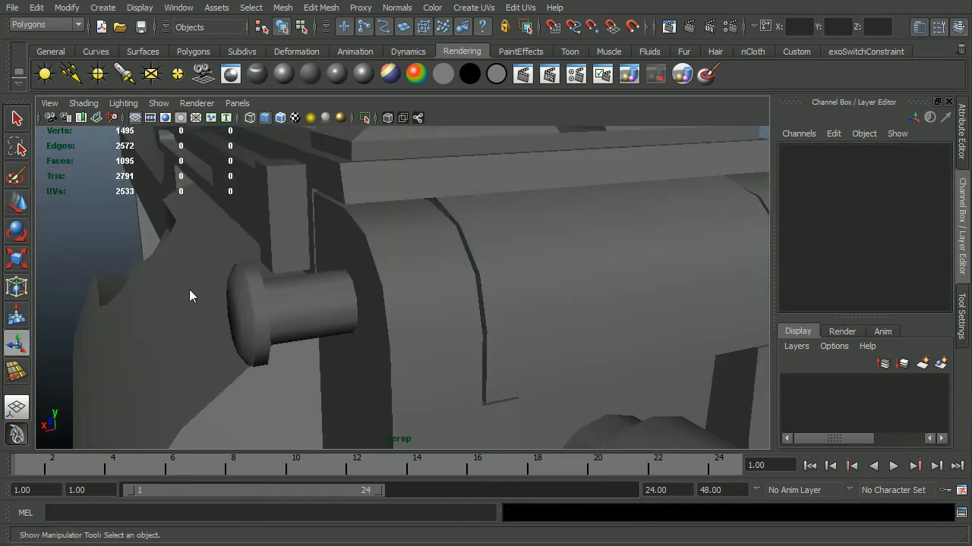
- Move the end face on the pin's plain end inward to X about -1.58
click(279, 300)
alt+drag(279, 301, 317, 329)
alt+right_drag(317, 329, 285, 329)
alt+drag(286, 329, 348, 319)
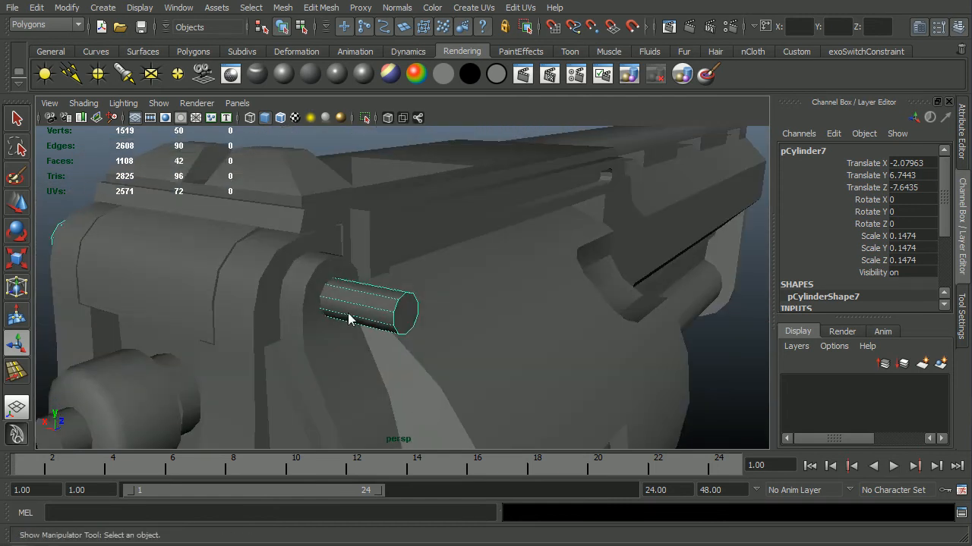
right_drag(398, 323, 400, 346)
click(408, 311)
key(w)
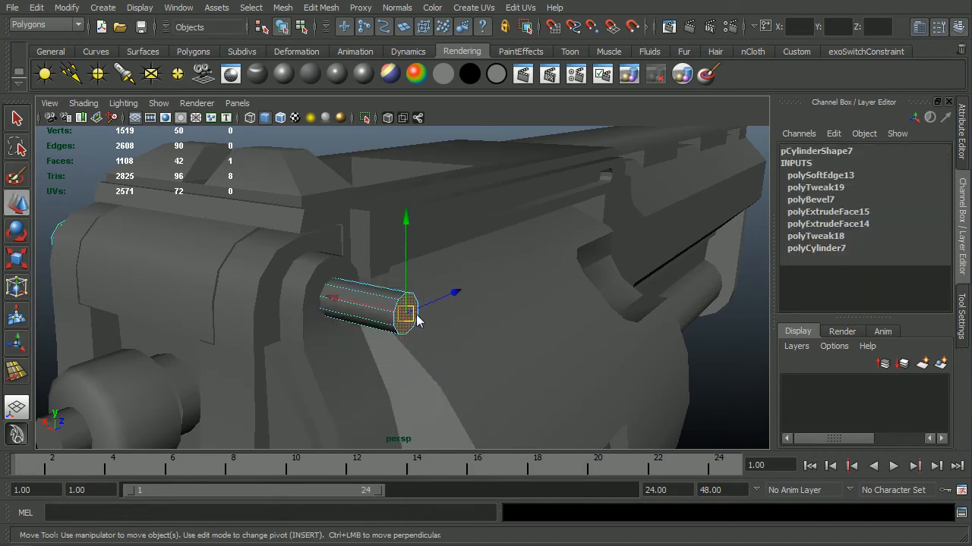
alt+drag(408, 315, 335, 302)
alt+right_drag(349, 298, 437, 328)
alt+drag(437, 329, 469, 317)
alt+right_drag(389, 330, 434, 307)
drag(373, 262, 364, 261)
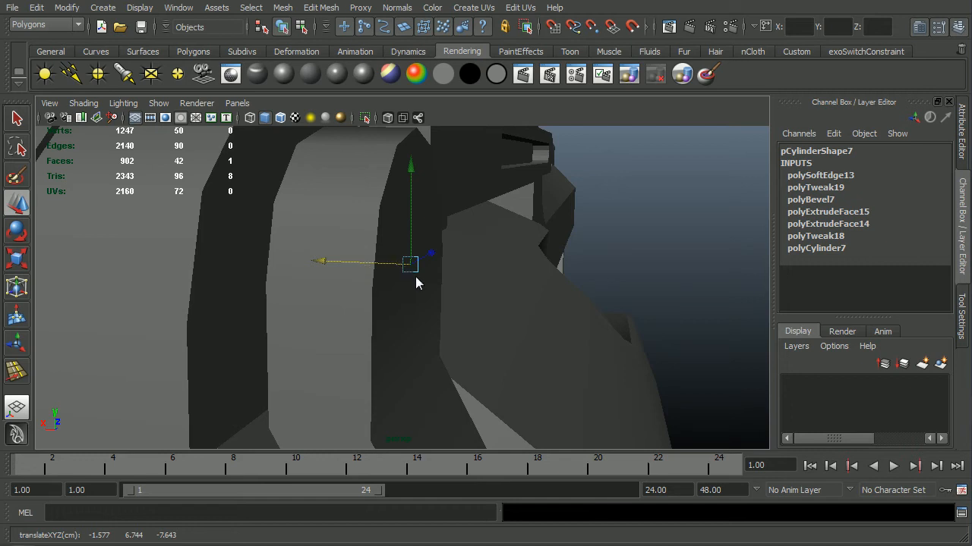
- In wireframe, extrude the plain end's face and scale it outward into a wide rim, comparing its size with the side reference
key(4)
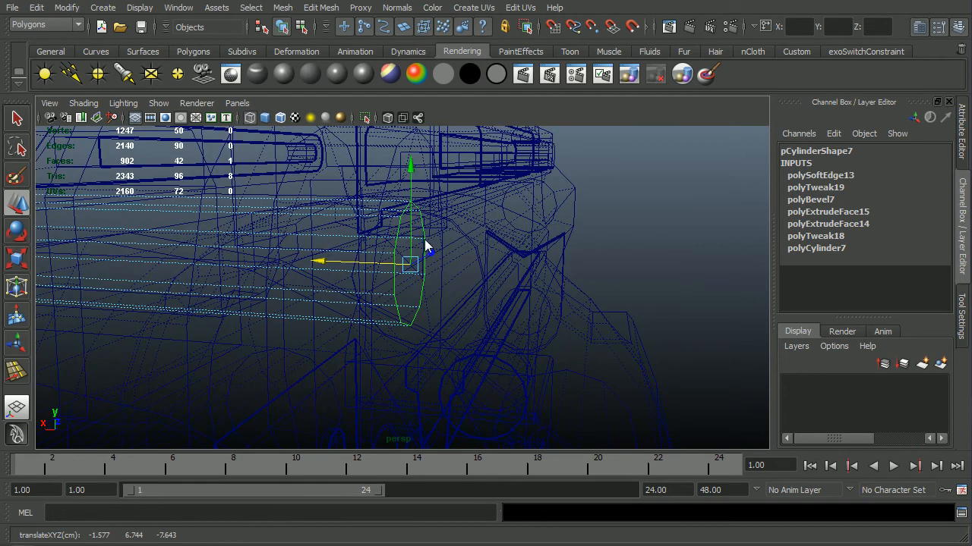
shift+right_drag(425, 239, 439, 267)
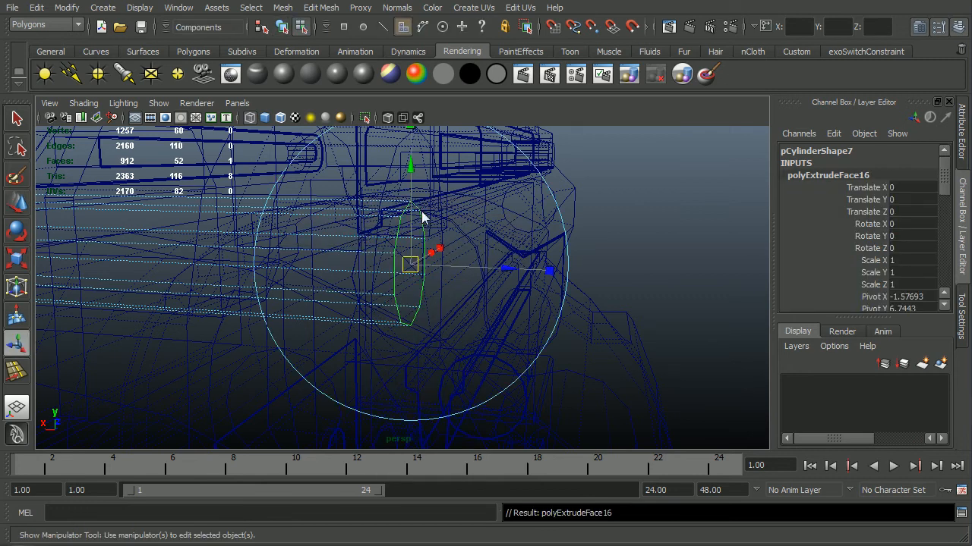
scroll(418, 220, down, 1)
click(410, 130)
drag(414, 276, 465, 274)
key(space)
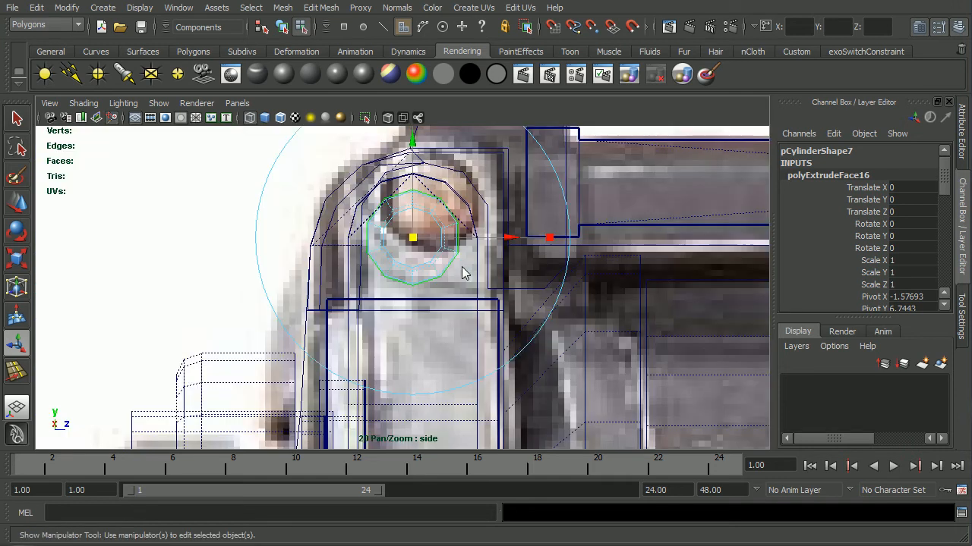
alt+right_drag(401, 286, 458, 284)
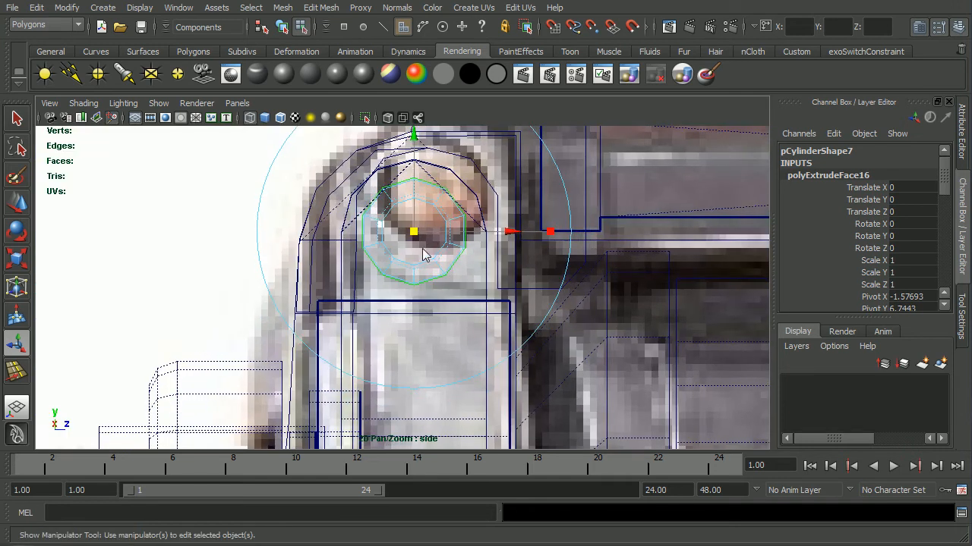
key(space)
drag(425, 255, 481, 218)
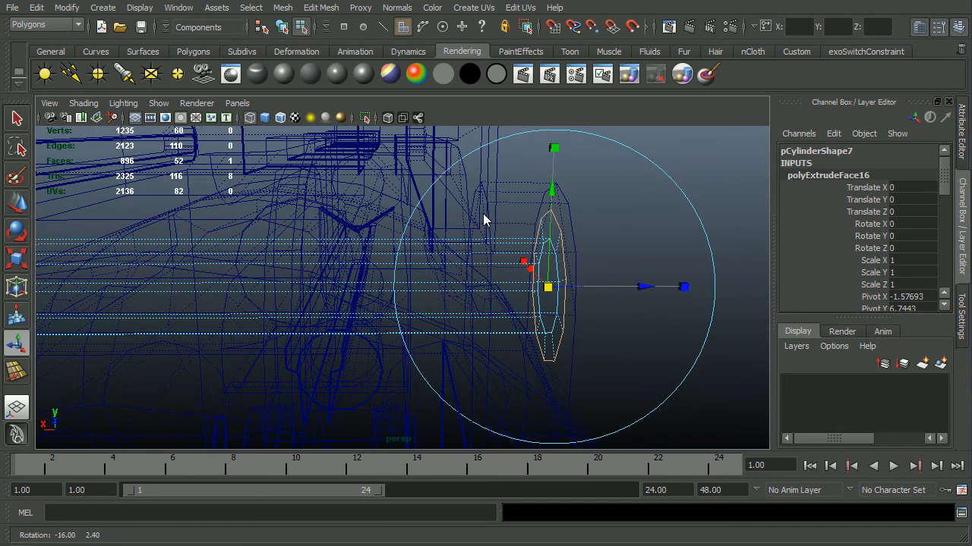
- Extrude the wide rim's face again and pull it outward to thicken the second head, and return to shaded display
drag(616, 294, 597, 302)
key(ctrl+z)
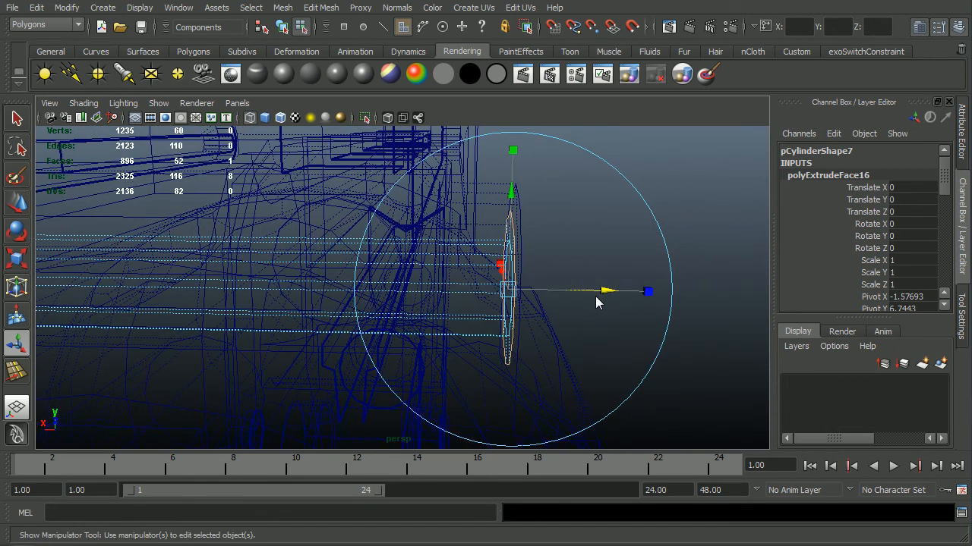
shift+right_drag(595, 306, 597, 333)
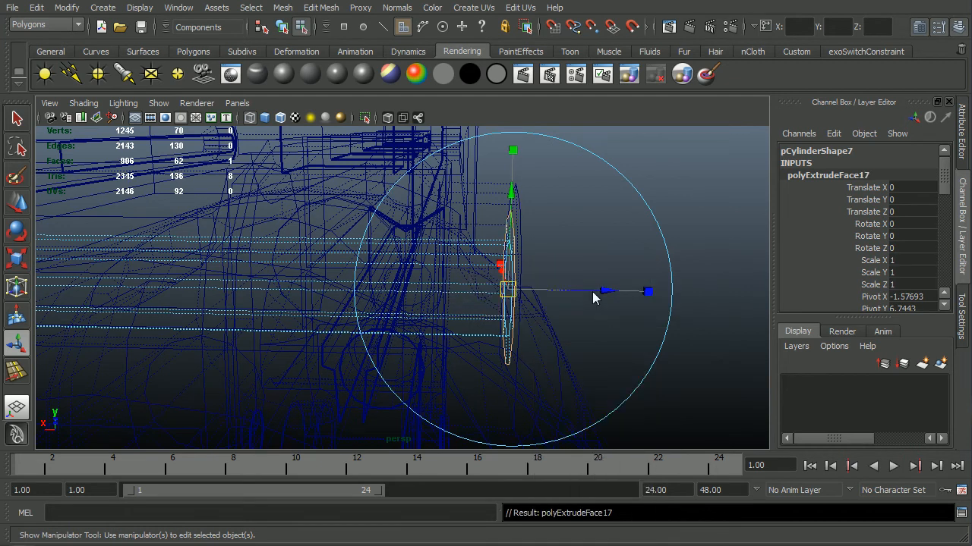
mouse_move(596, 296)
mouse_down()
mouse_move(615, 293)
mouse_move(585, 291)
mouse_move(570, 319)
mouse_move(569, 305)
mouse_move(591, 306)
mouse_up()
key(5)
key(q)
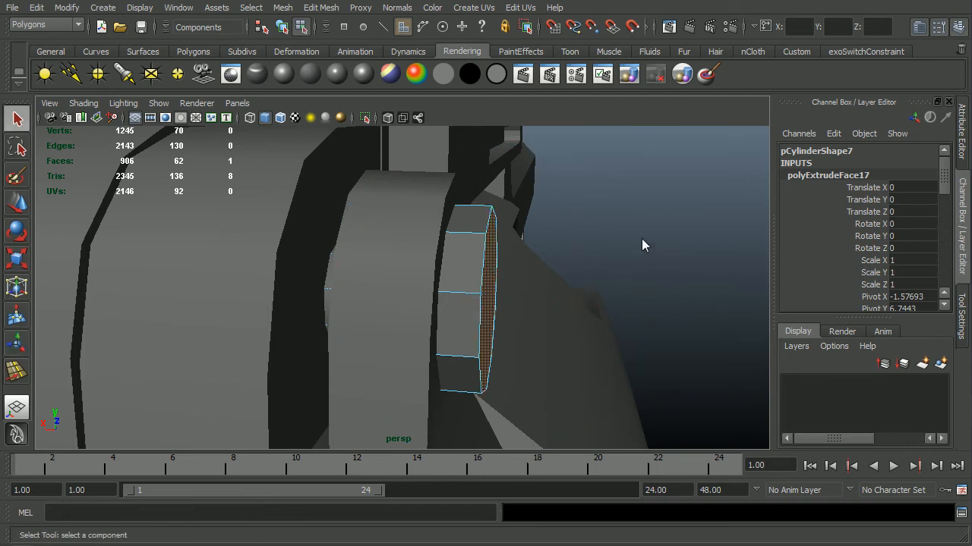
- Check the pin in the reference photo and bevel the second head's outer rim edges with an offset of 0.5
key(ctrl+F10)
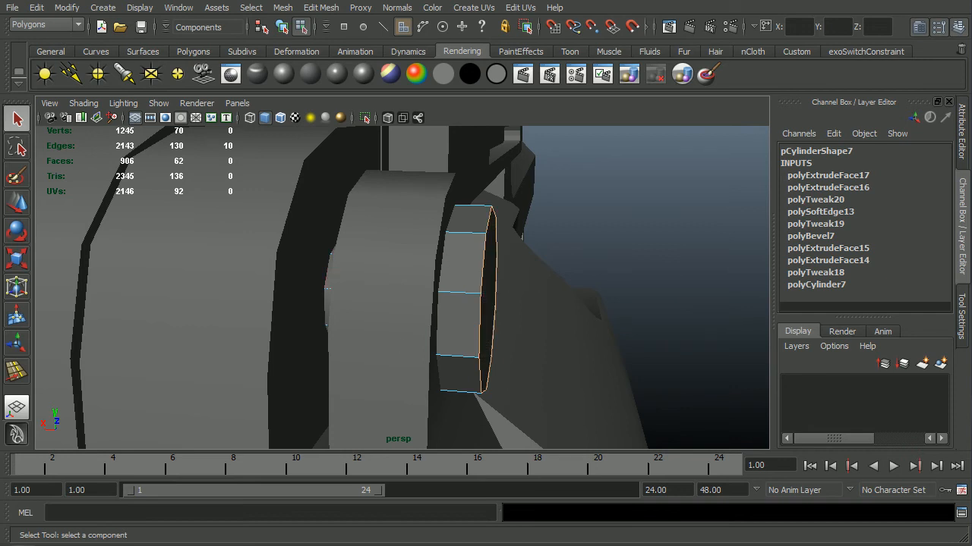
key(alt+Tab)
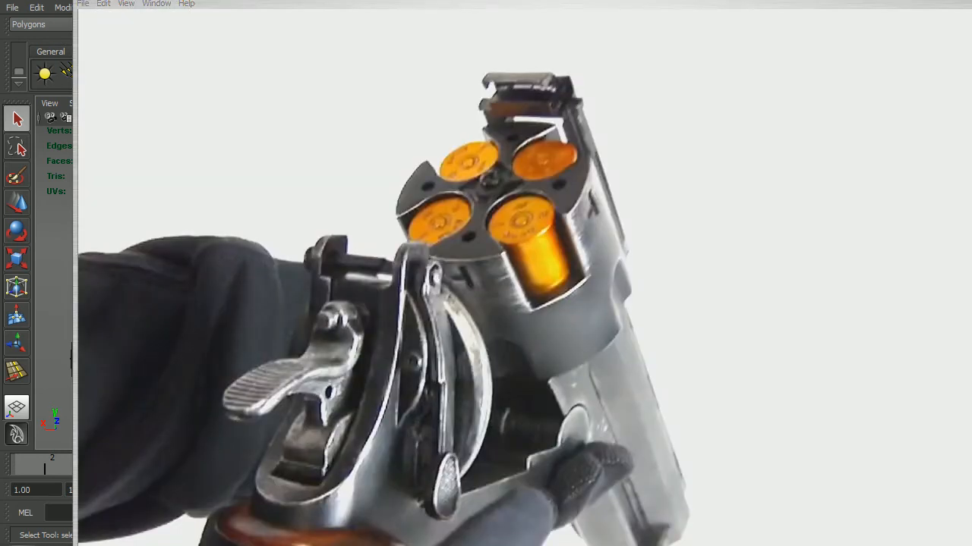
key(alt+Tab)
shift+right_click(472, 247)
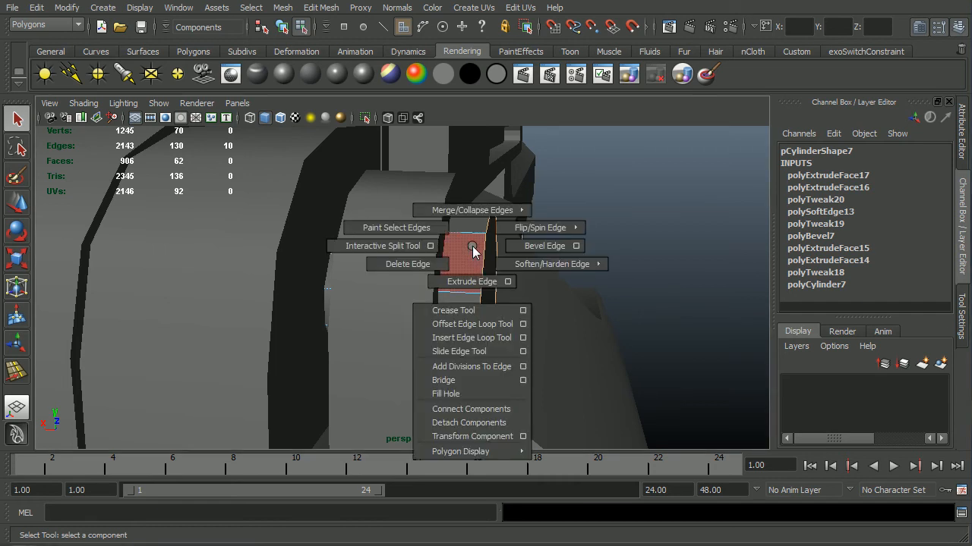
click(544, 246)
alt+drag(533, 309, 511, 310)
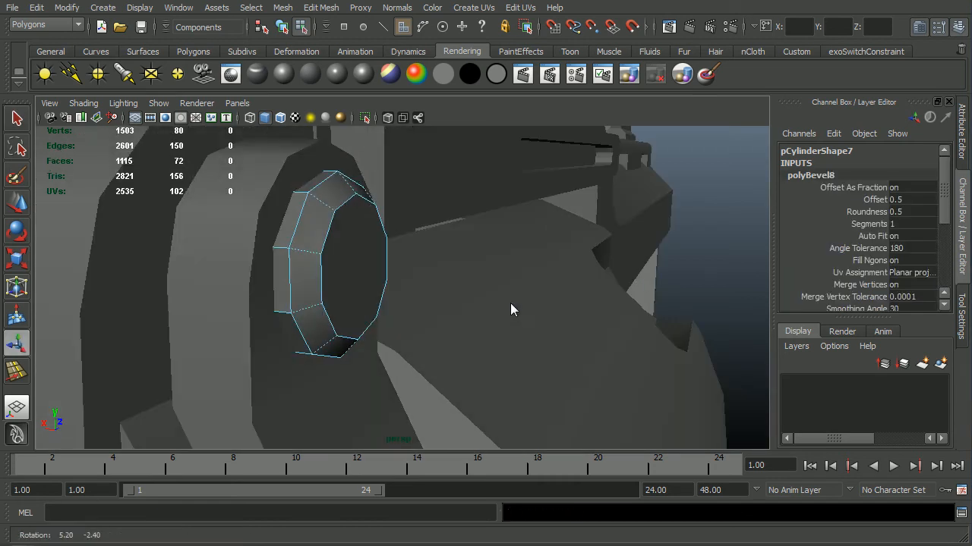
- Move the second head's outer face slightly inward along the pin's axis
click(354, 282)
alt+drag(386, 318, 419, 325)
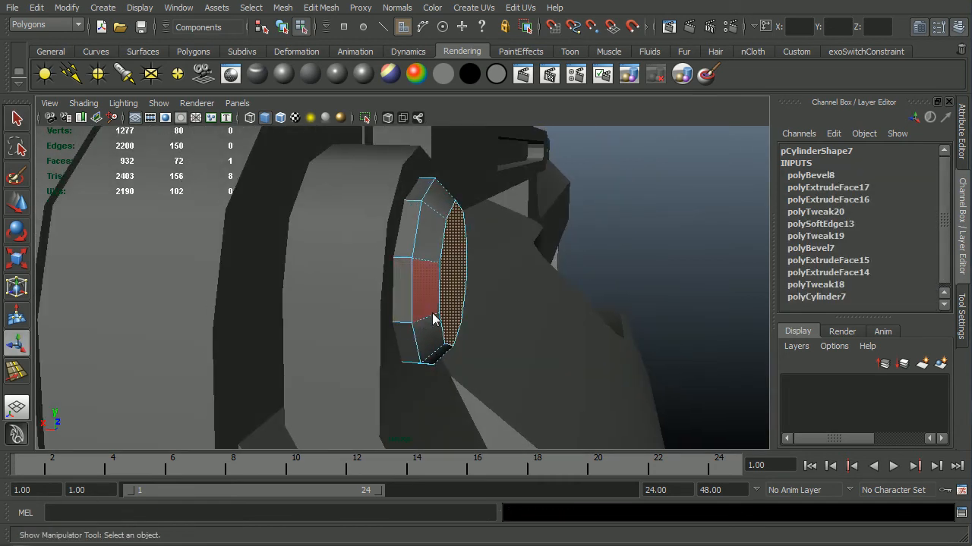
key(w)
mouse_move(444, 275)
mouse_down()
mouse_move(423, 281)
mouse_move(451, 288)
mouse_up()
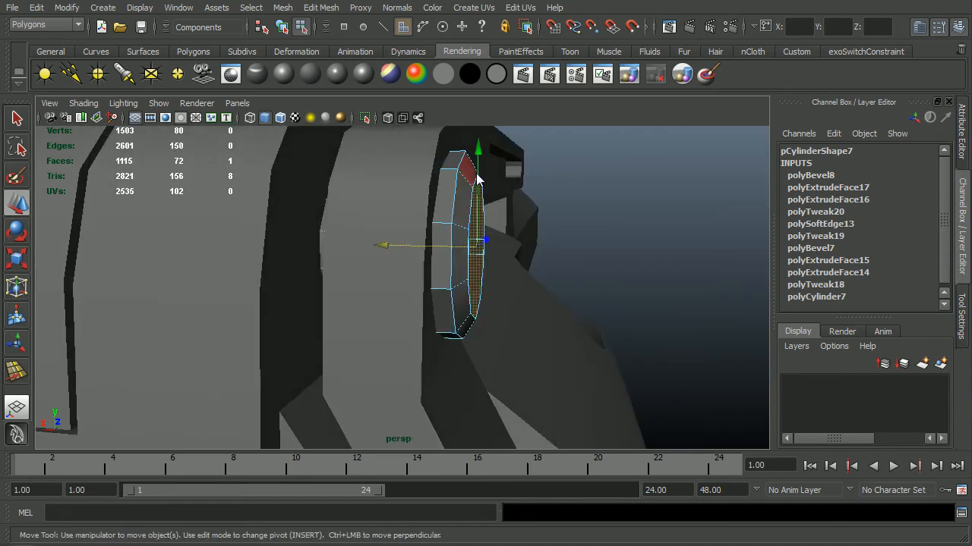
- Soften the edges of the whole pin including its second head
key(F8)
key(F8)
shift+right_click(464, 223)
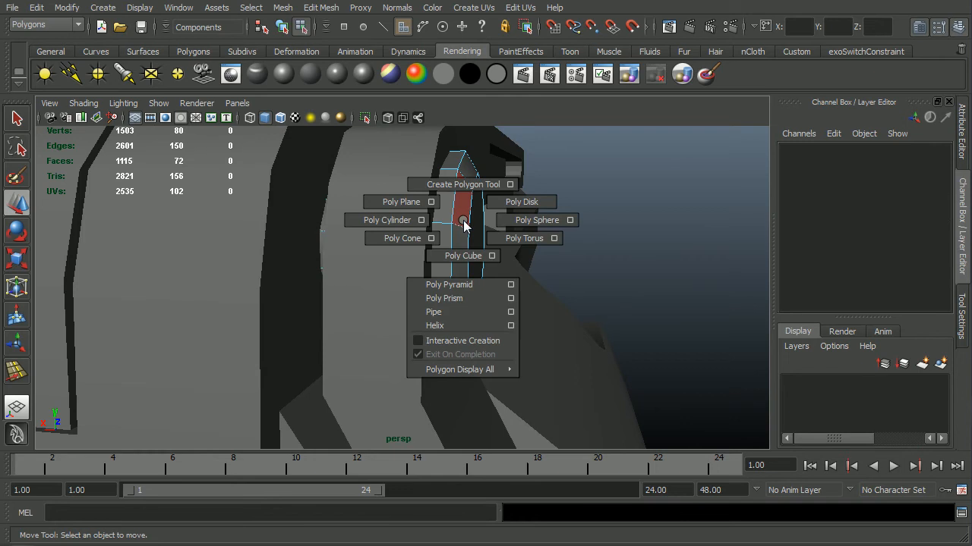
key(F8)
shift+right_drag(464, 230, 510, 240)
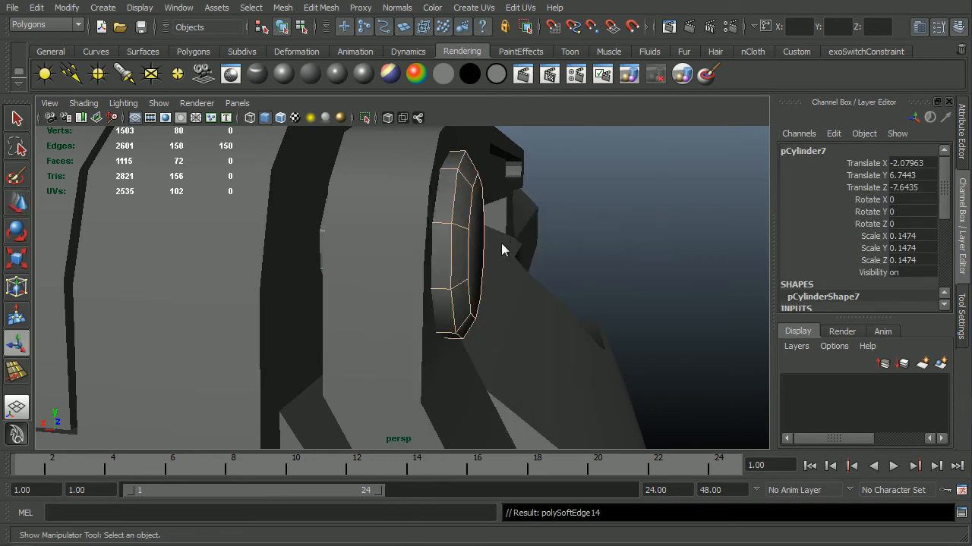
key(F8)
key(F8)
- Isolate the pivot pin in the viewport and check its shape in the reference photo
alt+drag(675, 224, 609, 249)
alt+right_drag(610, 249, 402, 293)
alt+drag(402, 294, 446, 292)
click(199, 262)
alt+drag(270, 299, 289, 284)
alt+right_drag(288, 285, 284, 300)
alt+drag(284, 300, 422, 339)
click(376, 304)
key(ctrl+1)
key(alt+Tab)
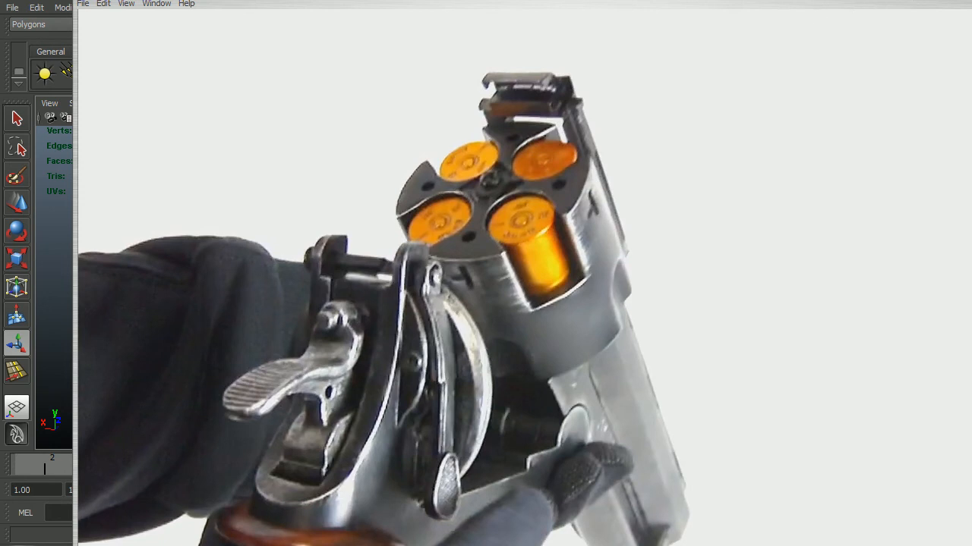
key(alt+Tab)
- Insert two spaced edge loops around the pin's shaft near each of its heads
alt+right_drag(335, 364, 345, 359)
alt+middle_drag(293, 358, 329, 356)
alt+right_drag(330, 356, 414, 351)
alt+middle_drag(415, 351, 483, 359)
alt+right_drag(485, 358, 573, 359)
alt+middle_drag(573, 359, 540, 359)
shift+right_drag(500, 317, 451, 334)
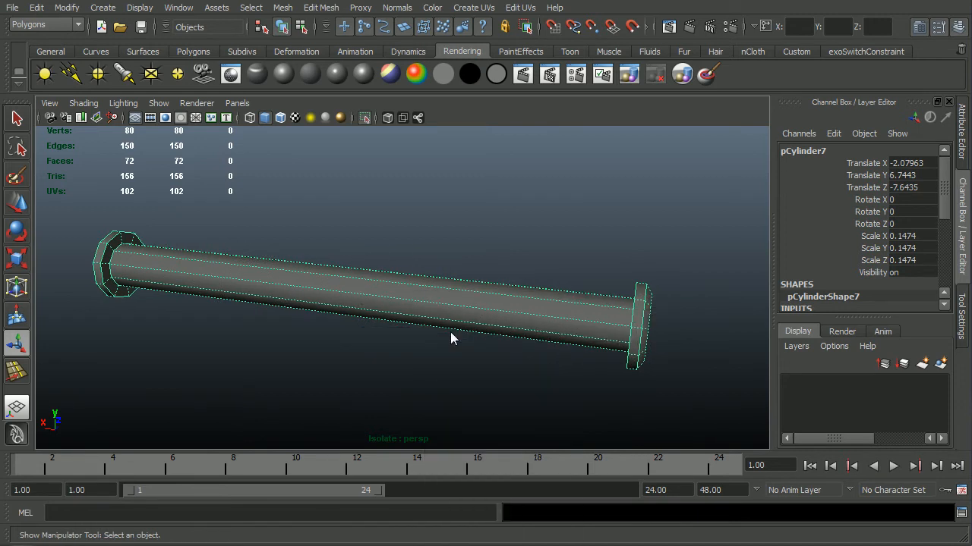
click(495, 315)
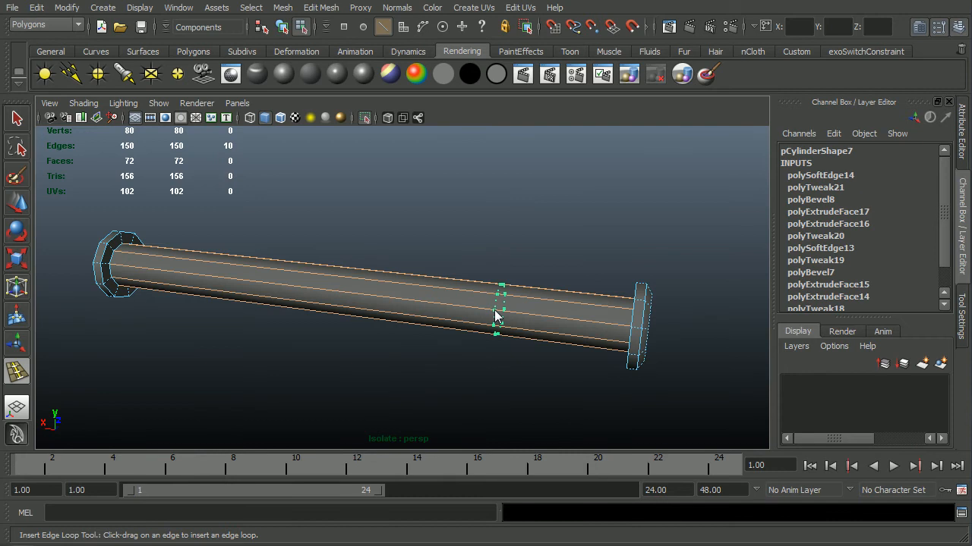
click(577, 323)
click(576, 328)
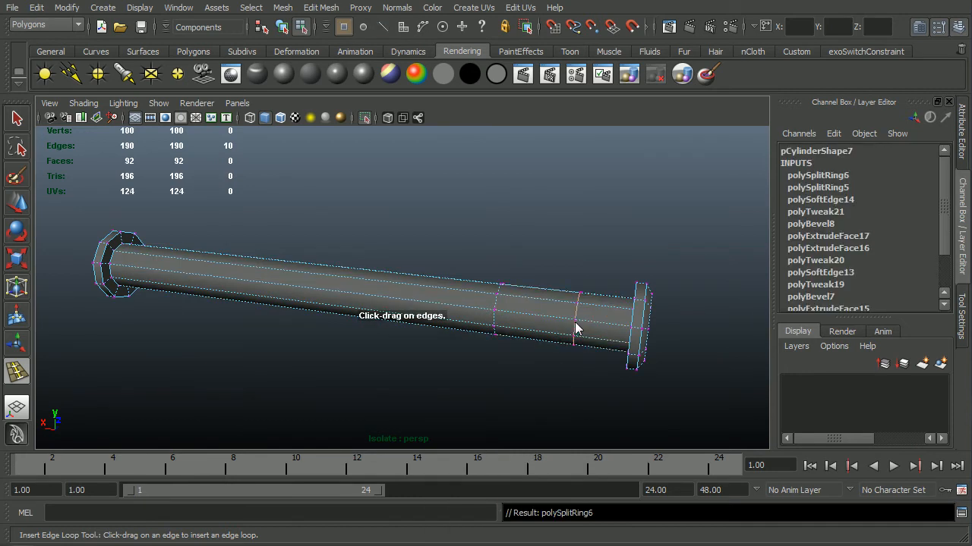
click(167, 275)
click(239, 281)
- Insert another edge loop closely beside each of the four shaft loops to form tight pairs
alt+drag(273, 340, 293, 326)
alt+right_drag(258, 292, 288, 313)
alt+middle_drag(288, 314, 361, 317)
drag(307, 281, 310, 282)
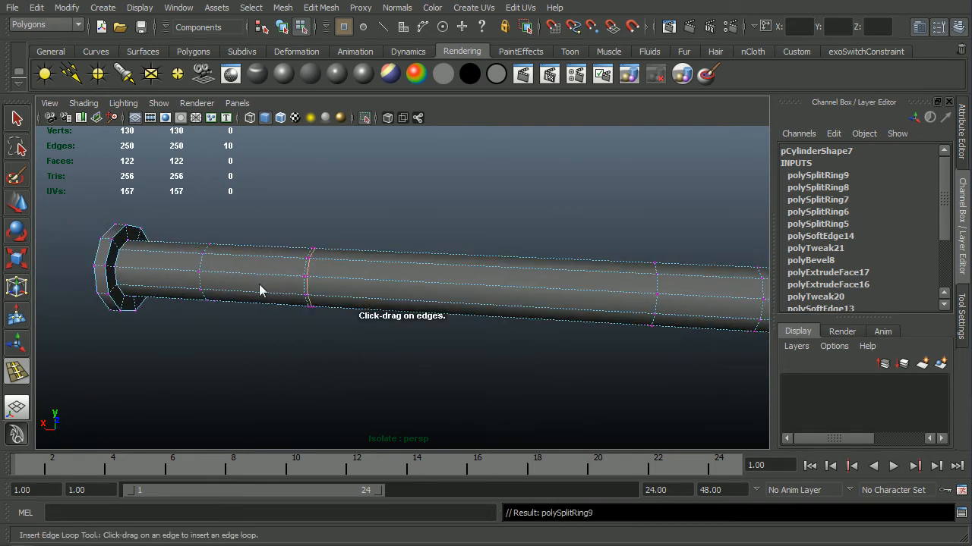
click(203, 273)
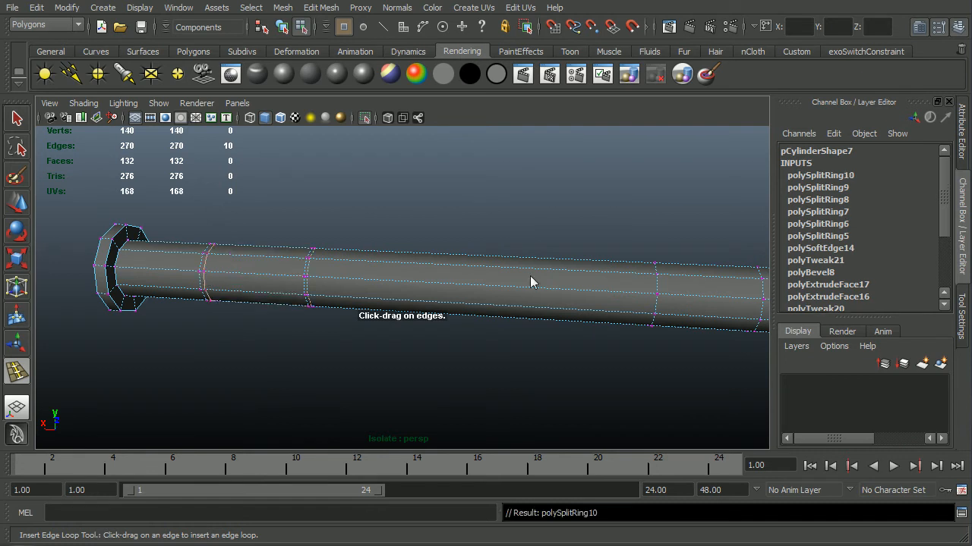
alt+middle_drag(531, 277, 404, 300)
alt+middle_drag(688, 303, 584, 280)
drag(429, 294, 431, 295)
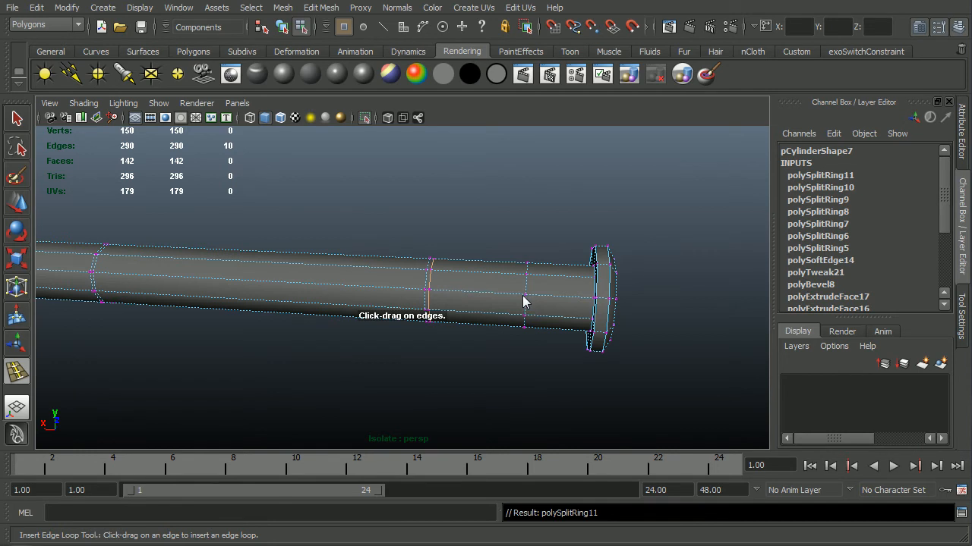
click(522, 301)
- Cut a flat notch near one pin head by moving the four lengthwise edges between the loop pairs inward with vertex snapping
alt+right_drag(356, 354, 469, 327)
key(q)
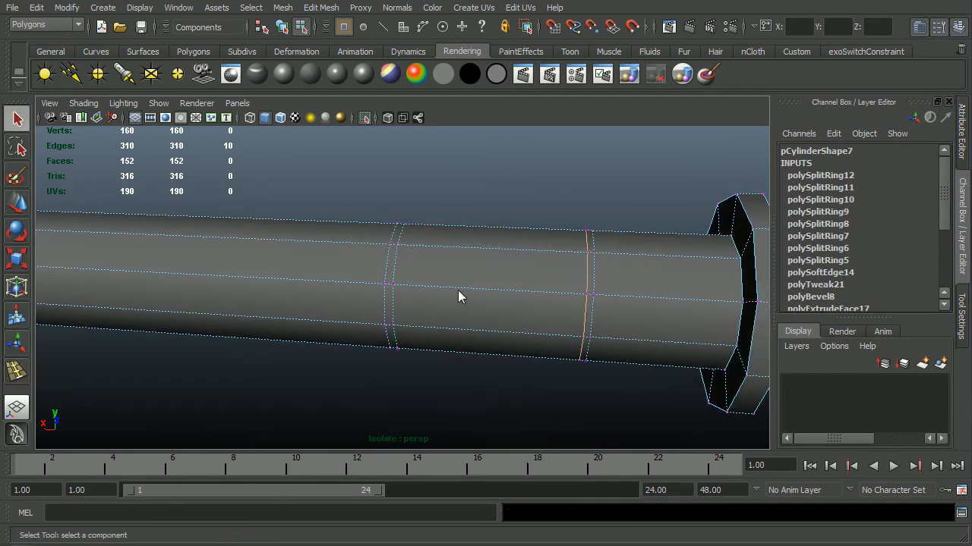
key(F10)
click(449, 246)
shift+click(451, 288)
shift+click(454, 334)
alt+drag(458, 336, 472, 323)
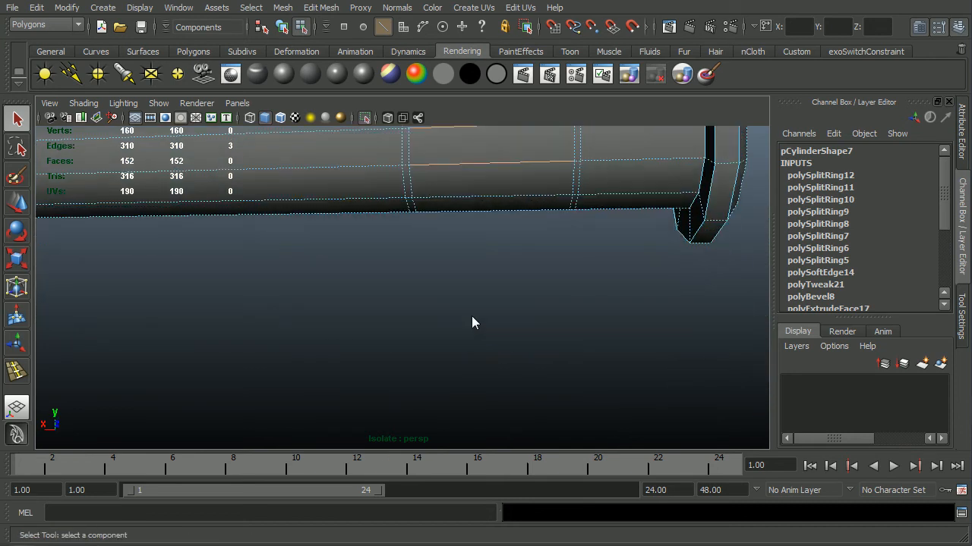
shift+click(468, 205)
mouse_move(468, 207)
alt+mouse_down()
mouse_move(455, 225)
mouse_move(451, 323)
mouse_move(459, 210)
alt+mouse_up()
key(w)
key(v)
drag(383, 284, 254, 325)
- Select the matching four lengthwise edges near the pin's opposite head and snap them inward to form a second flat notch
alt+middle_drag(254, 324, 443, 367)
alt+right_drag(442, 366, 483, 344)
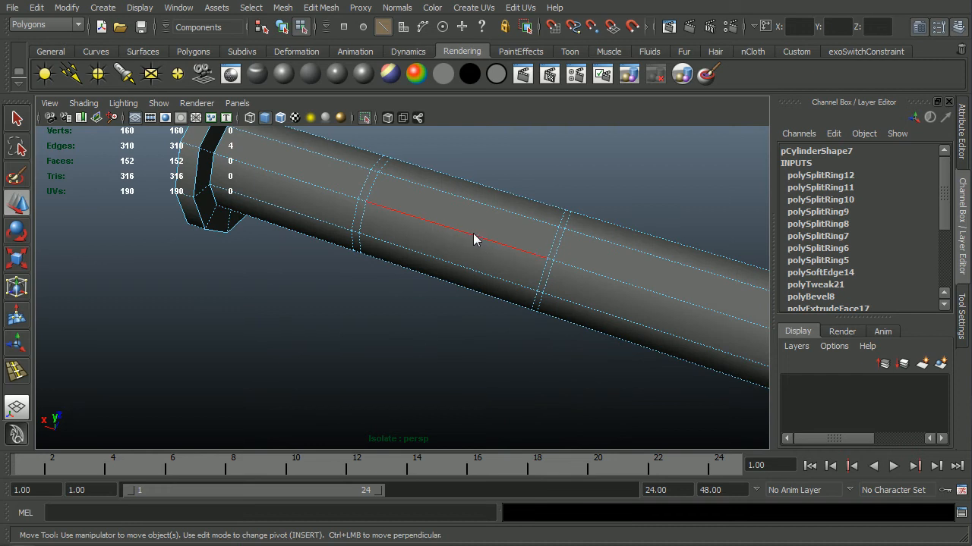
alt+drag(443, 281, 432, 312)
shift+click(449, 293)
alt+drag(425, 357, 432, 272)
shift+click(440, 224)
alt+drag(442, 237, 370, 379)
key(v)
alt+drag(357, 289, 538, 292)
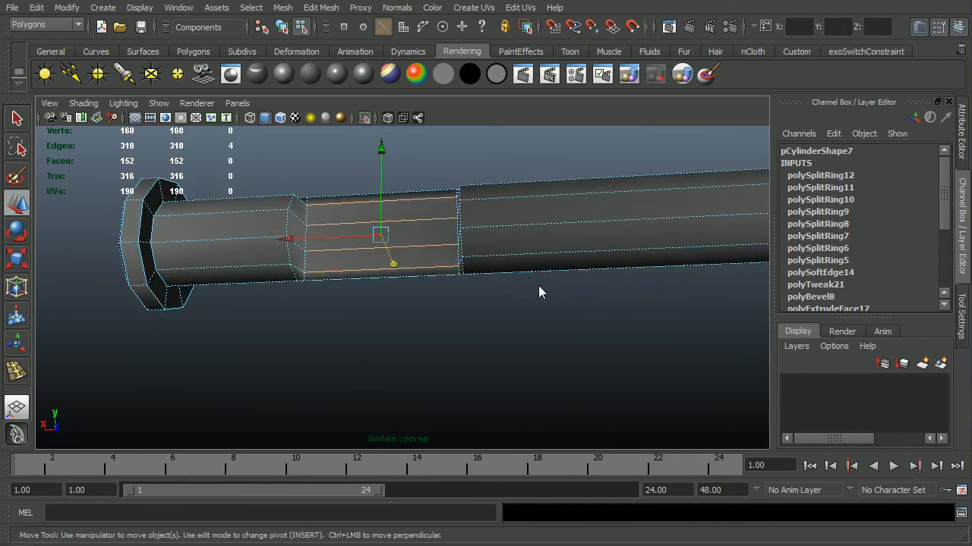
alt+right_drag(538, 286, 475, 312)
alt+drag(475, 312, 493, 357)
alt+right_drag(493, 356, 708, 362)
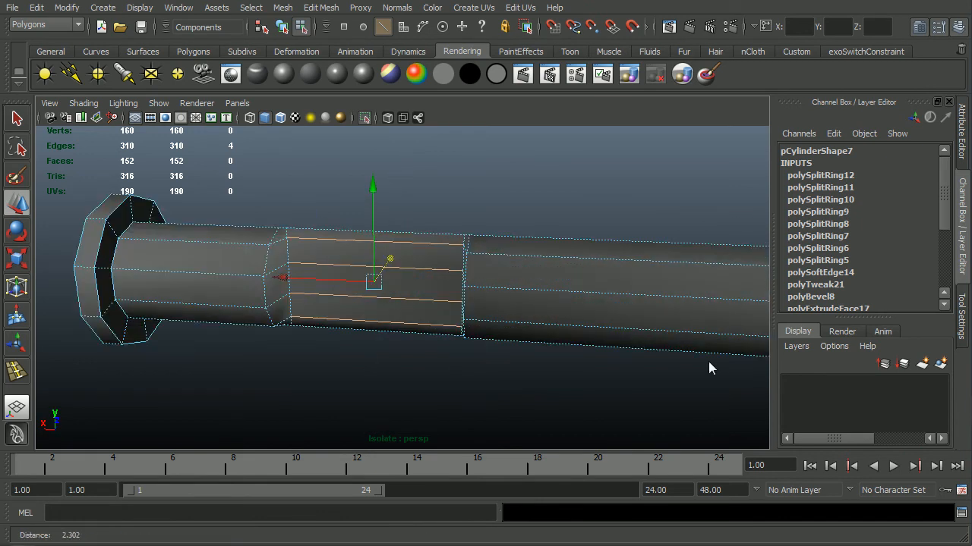
alt+drag(708, 362, 657, 391)
- Square both end walls of one notch by snapping its inner edge loops along the shaft onto the neighbouring outer loops
alt+right_drag(444, 378, 499, 372)
alt+drag(499, 372, 525, 352)
double_click(527, 312)
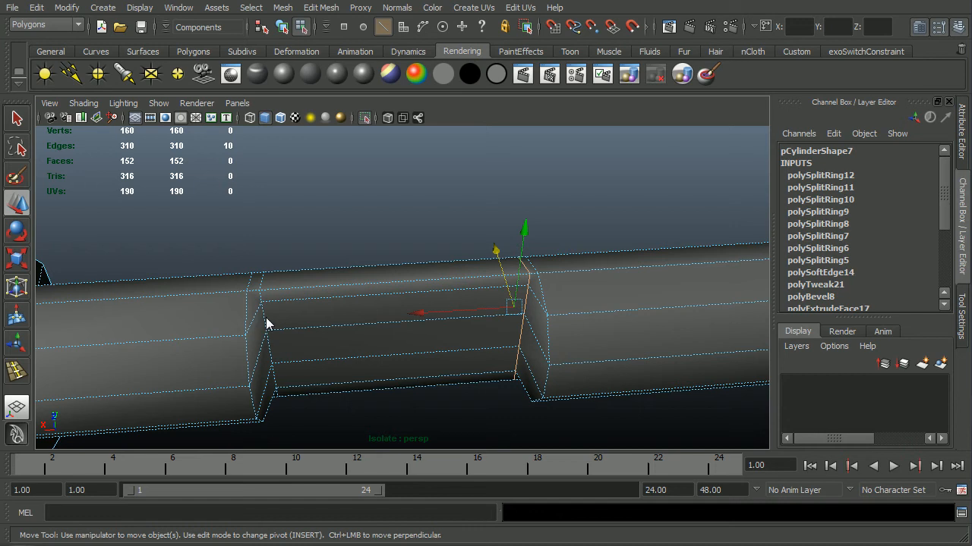
key(v)
drag(473, 310, 484, 308)
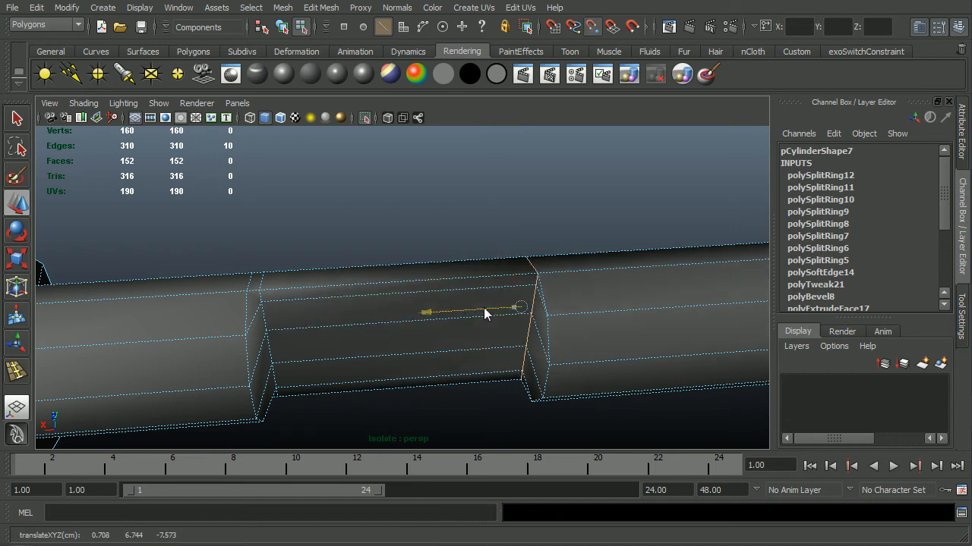
click(265, 323)
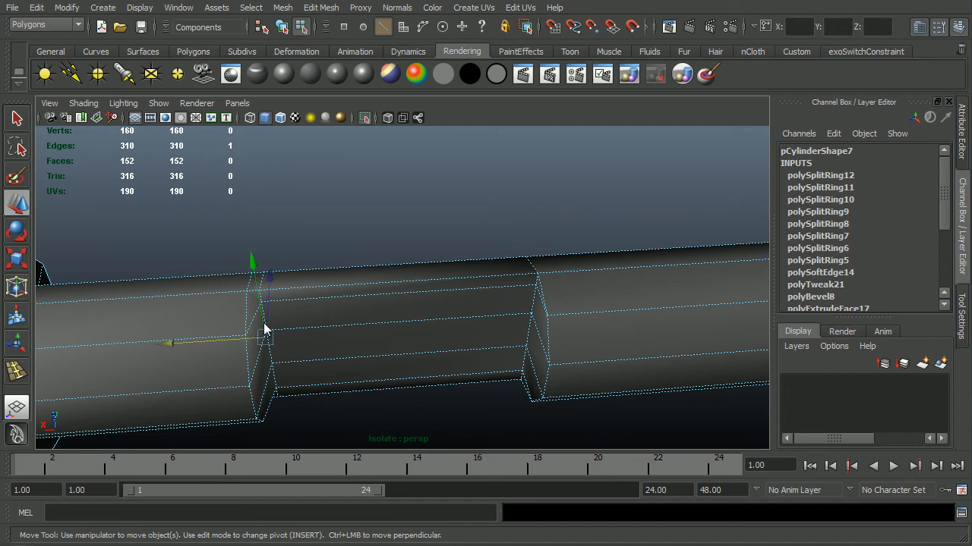
double_click(270, 357)
key(v)
drag(255, 325, 250, 324)
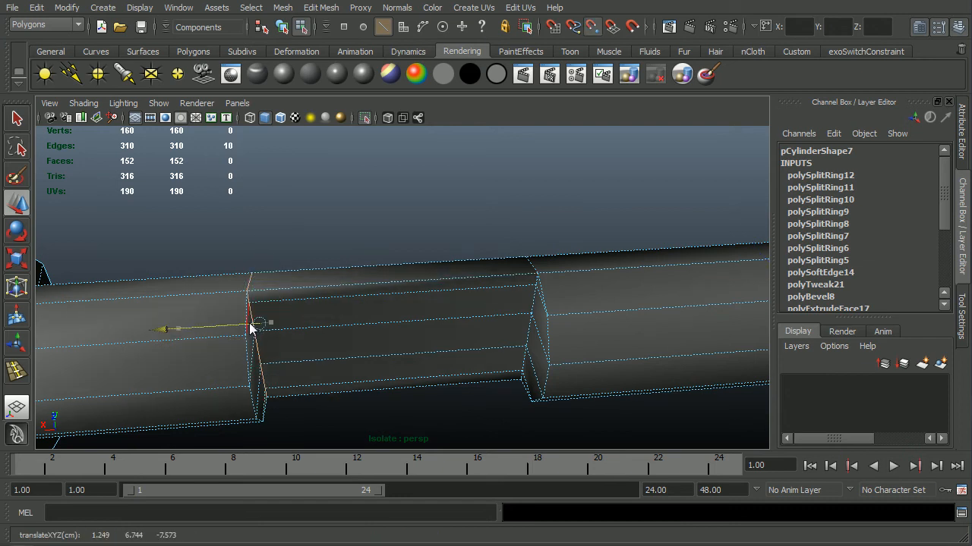
- Snap the inner edge loops of the opposite notch outward along the shaft to square its end walls as well
alt+drag(412, 336, 27, 334)
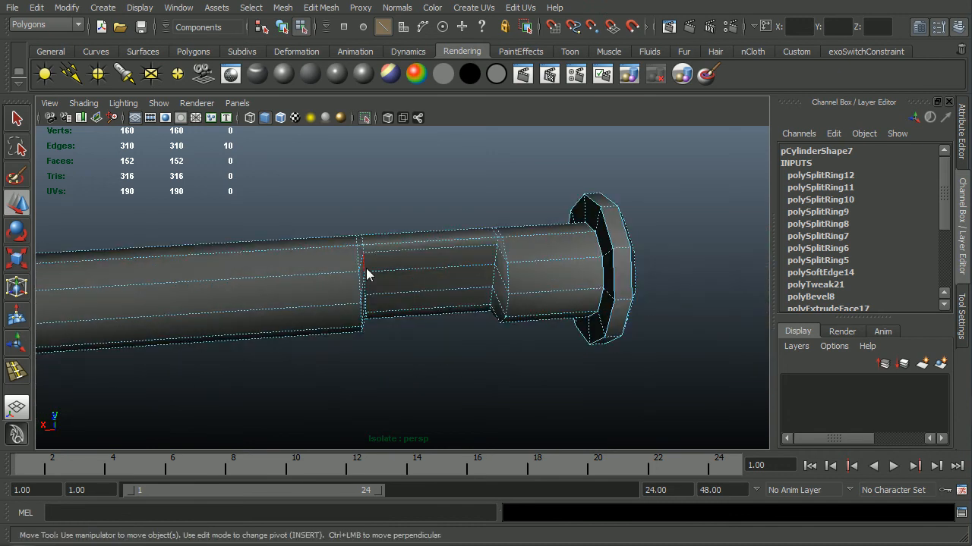
double_click(497, 258)
key(v)
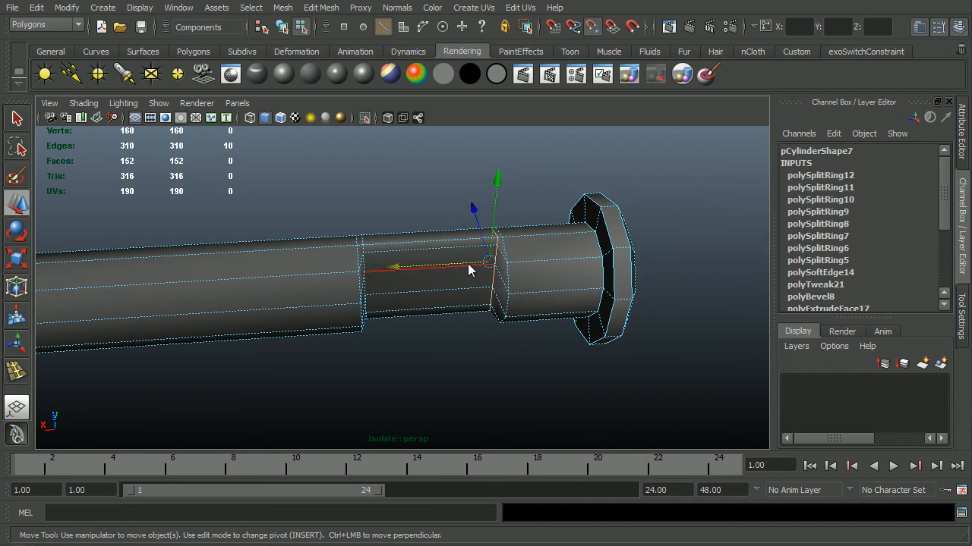
mouse_move(359, 272)
alt+mouse_down()
mouse_move(269, 260)
mouse_move(347, 259)
alt+mouse_up()
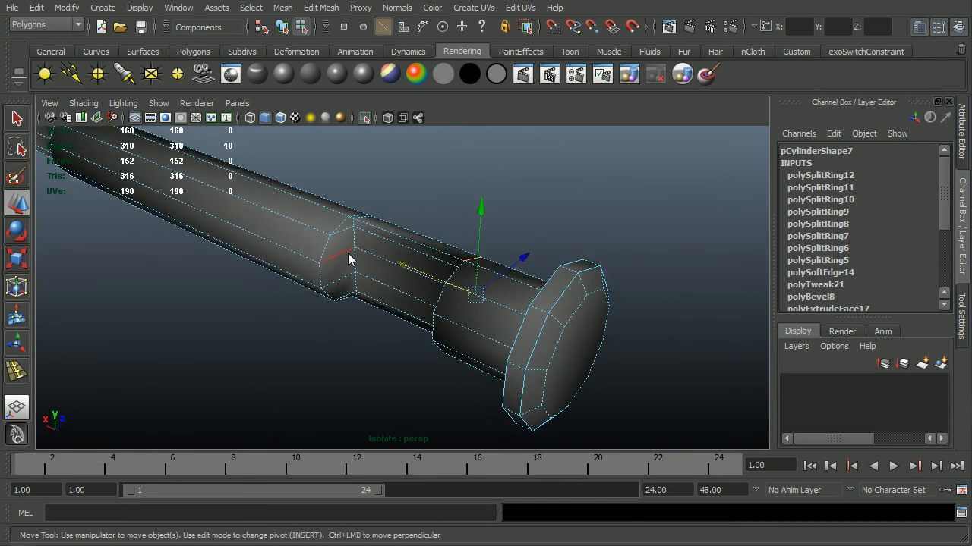
middle_drag(352, 264, 356, 266)
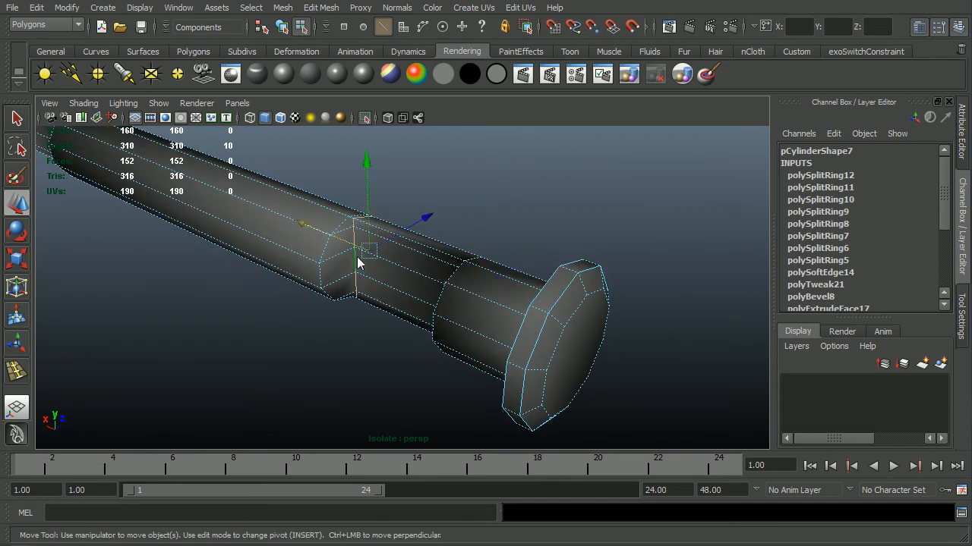
- Select all the pin's vertices and merge the overlapping ones
alt+drag(342, 245, 431, 345)
scroll(432, 338, down, 1)
alt+middle_drag(568, 302, 610, 274)
alt+right_drag(610, 274, 255, 273)
alt+middle_drag(254, 278, 390, 265)
right_drag(390, 265, 190, 243)
drag(170, 182, 745, 342)
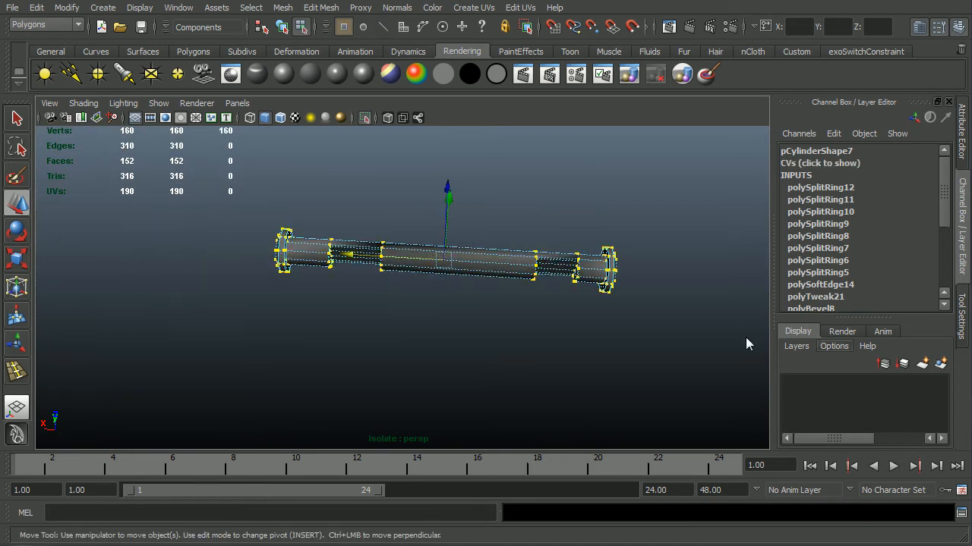
click(320, 7)
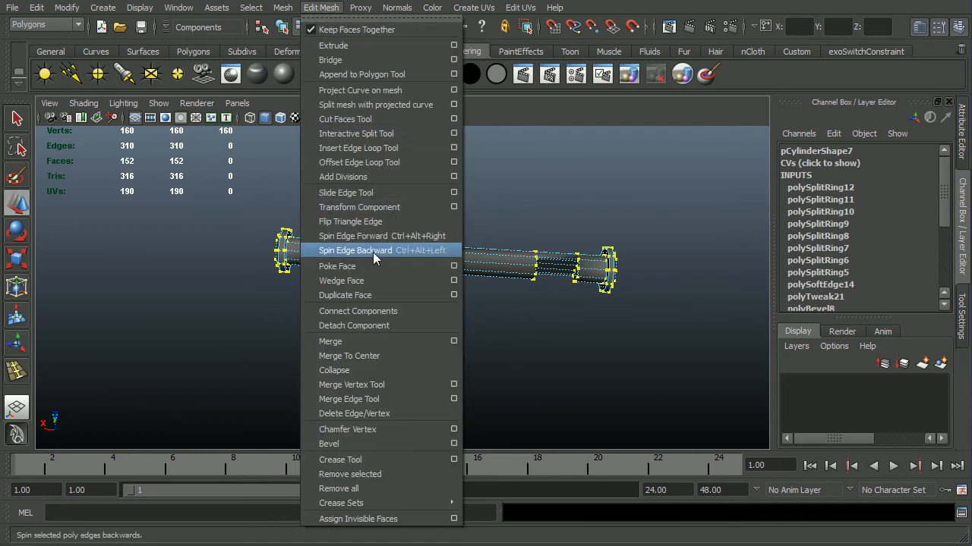
click(363, 340)
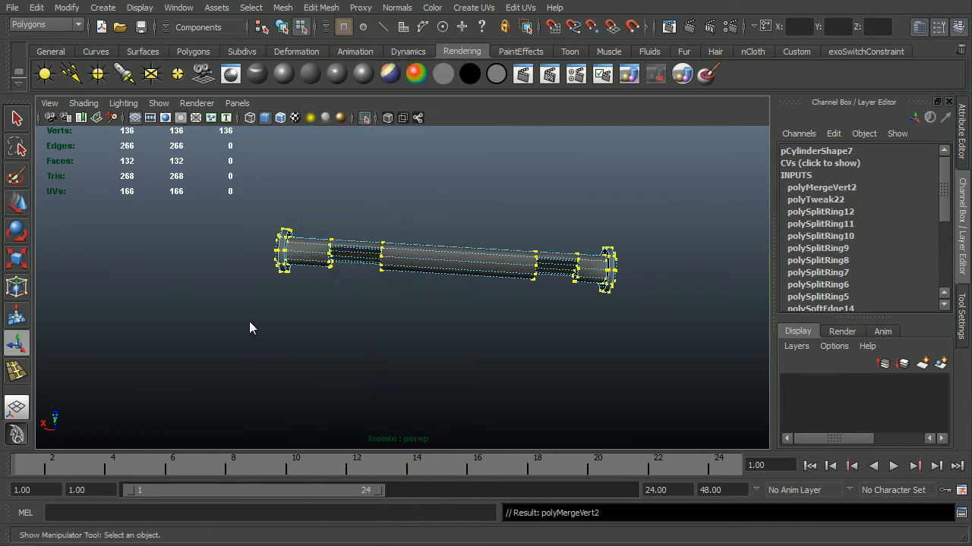
- Apply Soften/Harden Edges to the whole pin so the notches have hard borders and the shaft stays smooth
alt+right_drag(249, 321, 533, 316)
alt+drag(507, 307, 434, 289)
key(F8)
key(F8)
key(F8)
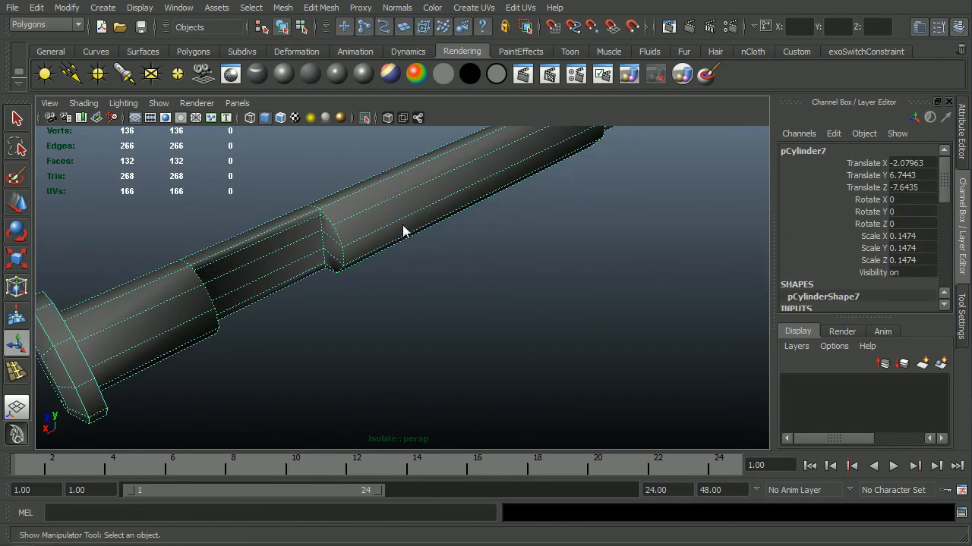
shift+right_drag(395, 209, 463, 221)
click(524, 278)
alt+drag(524, 279, 397, 321)
click(340, 354)
click(504, 281)
- Select the leftover edge loop segments on the shaft's round side at both notches and delete them
alt+drag(504, 280, 592, 351)
alt+right_drag(592, 352, 499, 361)
alt+drag(328, 354, 344, 352)
alt+right_drag(344, 352, 392, 330)
alt+drag(392, 330, 360, 293)
click(346, 298)
right_drag(355, 246, 374, 252)
double_click(386, 272)
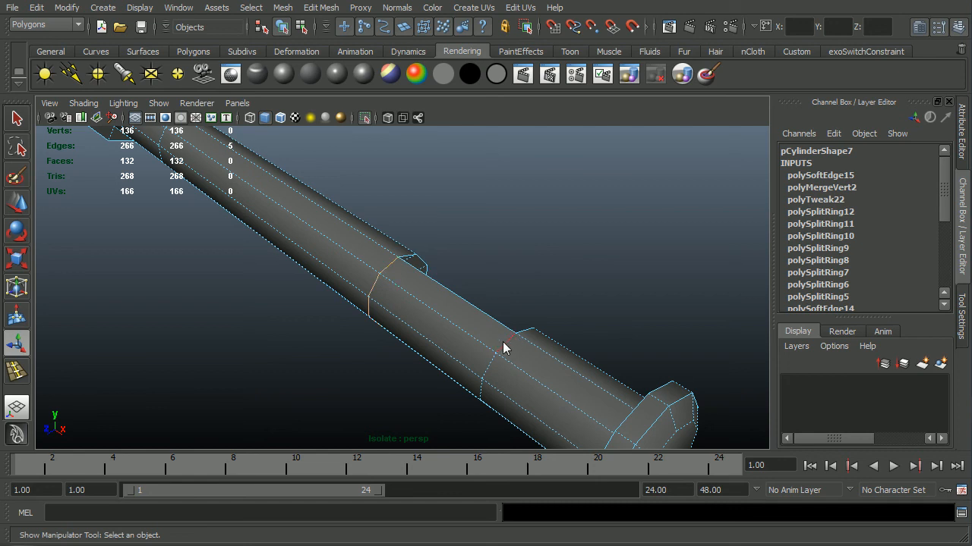
scroll(517, 360, up, 3)
alt+drag(516, 362, 579, 235)
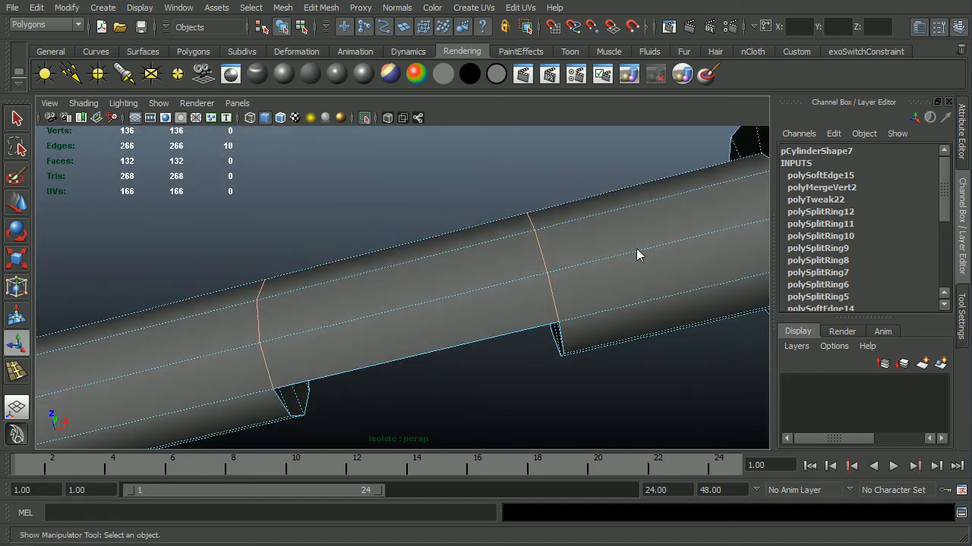
alt+drag(593, 366, 631, 224)
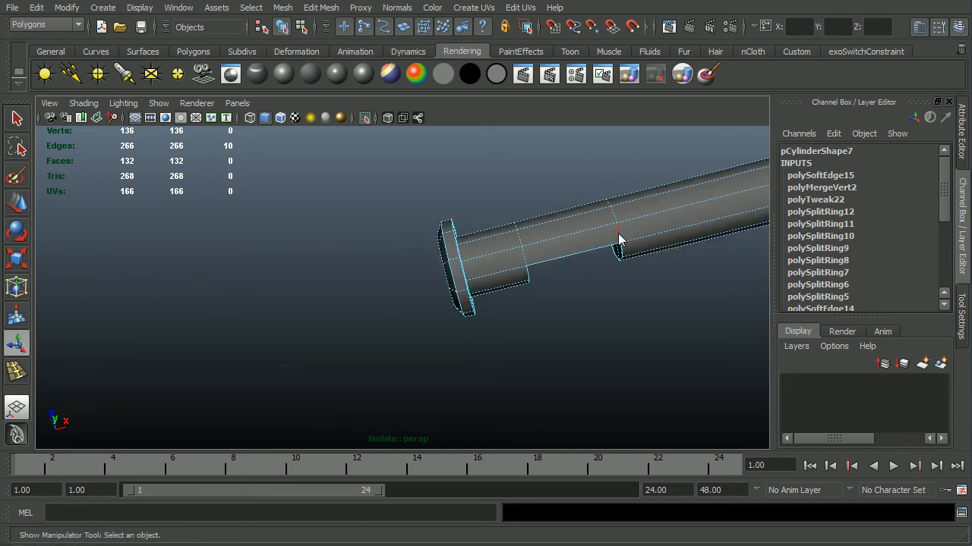
shift+double_click(524, 252)
alt+drag(599, 272, 531, 309)
shift+right_drag(531, 304, 481, 326)
- Examine the notched pin from several sides, checking its shading and remaining wireframe
alt+drag(481, 326, 555, 331)
key(F8)
key(F8)
mouse_move(447, 320)
alt+mouse_down()
mouse_move(259, 280)
mouse_move(285, 262)
mouse_move(456, 323)
alt+mouse_up()
click(303, 246)
alt+right_drag(456, 323, 521, 329)
alt+drag(522, 331, 448, 337)
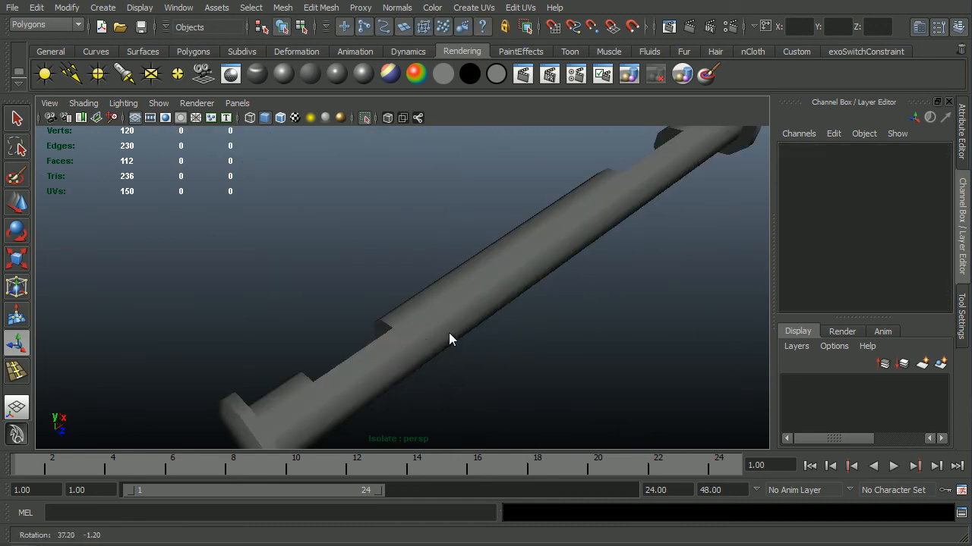
click(428, 341)
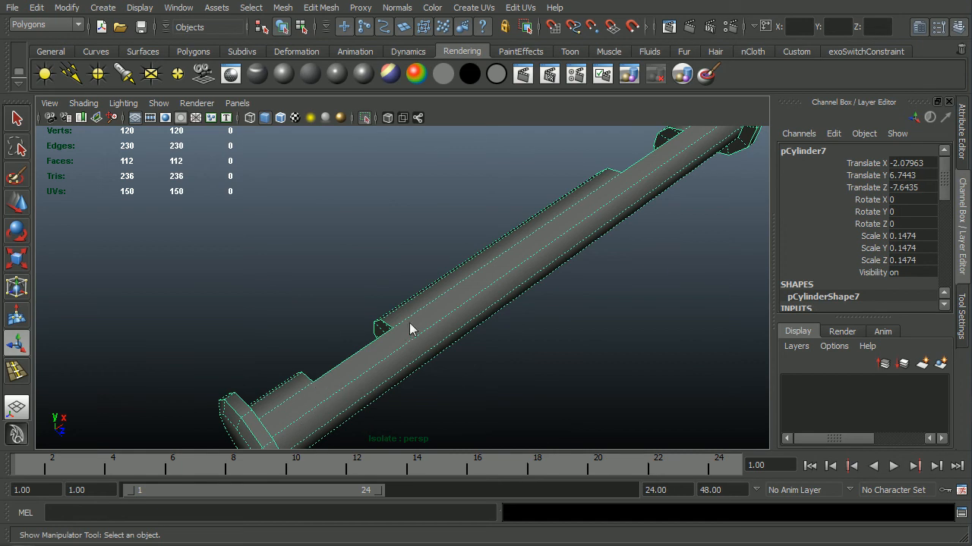
alt+right_drag(551, 297, 514, 345)
alt+drag(514, 346, 605, 327)
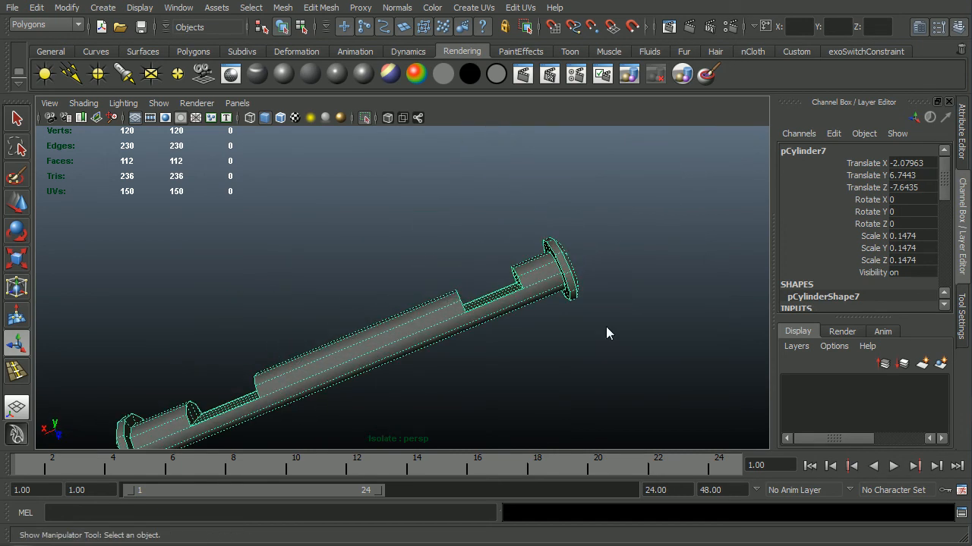
click(606, 326)
alt+right_drag(606, 327, 486, 338)
alt+drag(486, 345, 388, 366)
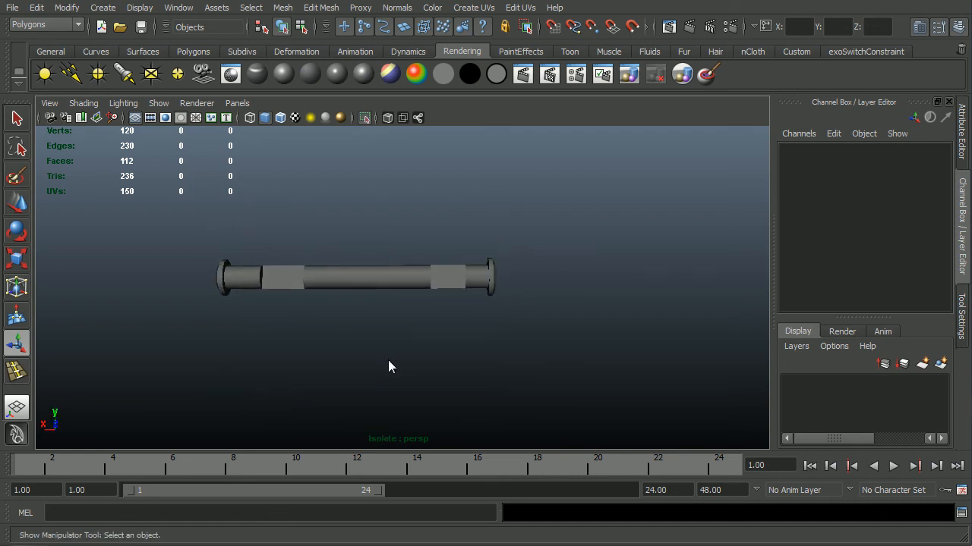
- End the pin's isolation and hide the part that covers its shaft between the two frame uprights
key(ctrl+1)
alt+drag(385, 367, 503, 358)
click(488, 311)
alt+drag(489, 310, 551, 352)
key(Delete)
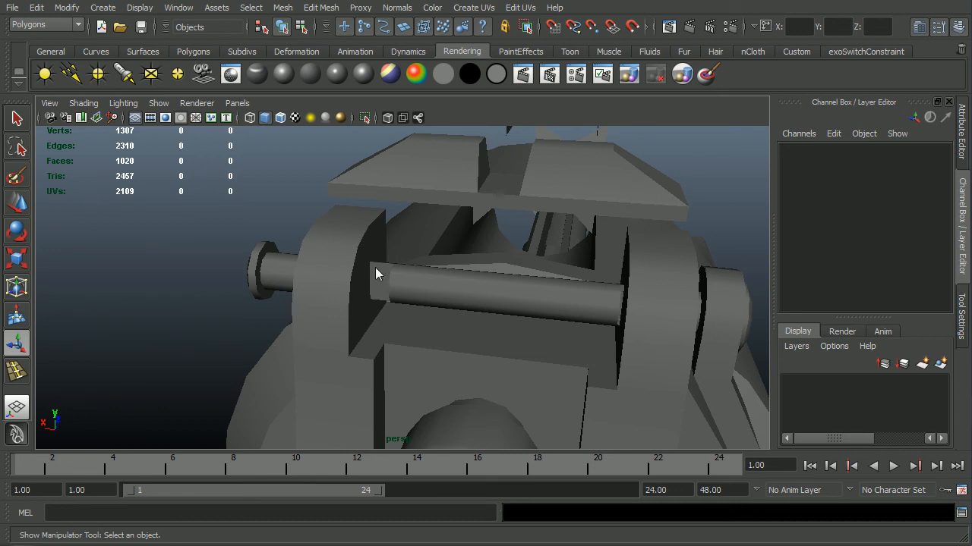
- Select the vertices of the notch nearest the exposed head and shift them along the shaft into the frame upright
mouse_move(397, 278)
alt+mouse_down()
mouse_move(399, 293)
mouse_move(395, 273)
alt+mouse_up()
click(399, 293)
drag(282, 218, 447, 387)
alt+drag(447, 386, 433, 387)
key(w)
drag(328, 288, 304, 292)
alt+drag(339, 308, 398, 302)
alt+drag(301, 344, 375, 282)
mouse_move(624, 318)
alt+mouse_down()
mouse_move(636, 314)
mouse_move(605, 321)
mouse_move(618, 311)
alt+mouse_up()
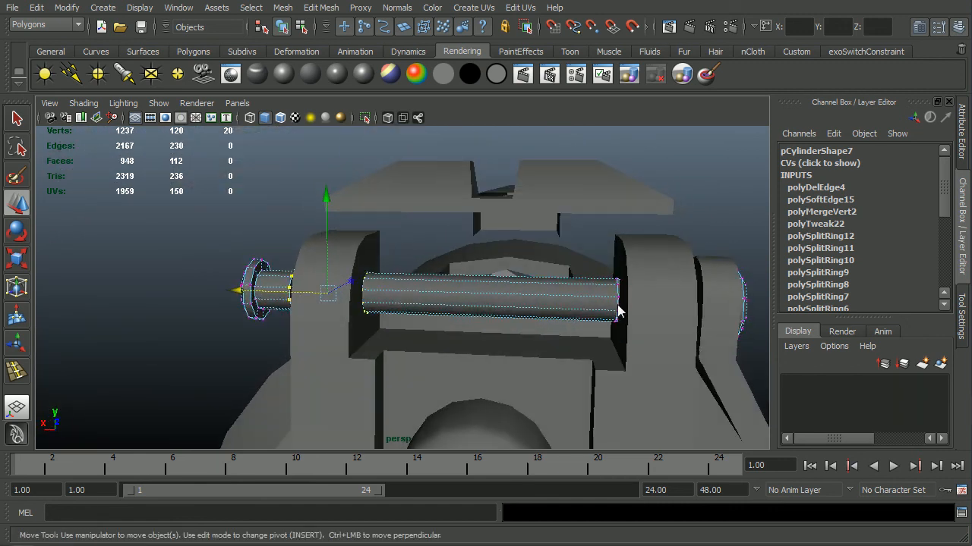
- Shift the opposite notch's vertices along the shaft into the gap between the uprights and compare with the reference photo
alt+drag(699, 351, 693, 365)
alt+drag(626, 309, 510, 296)
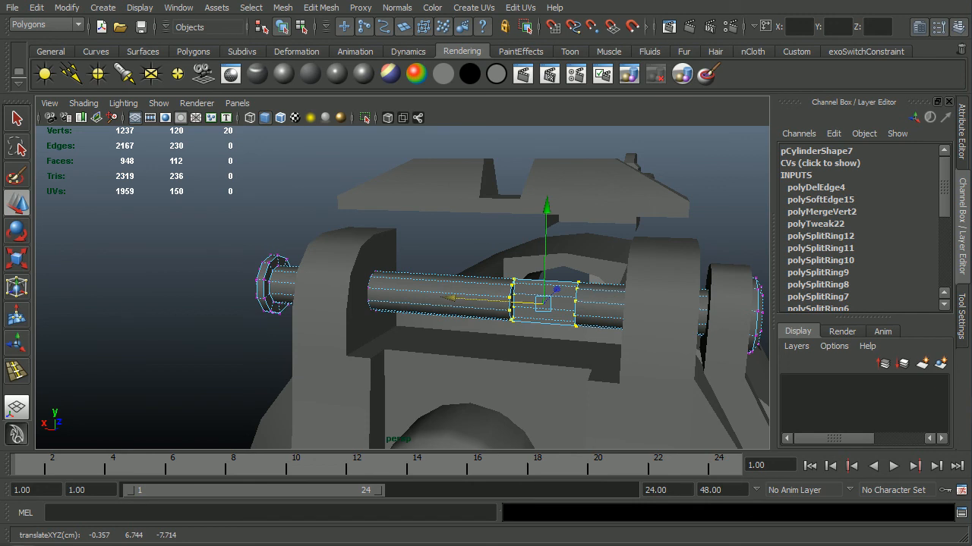
key(alt+Tab)
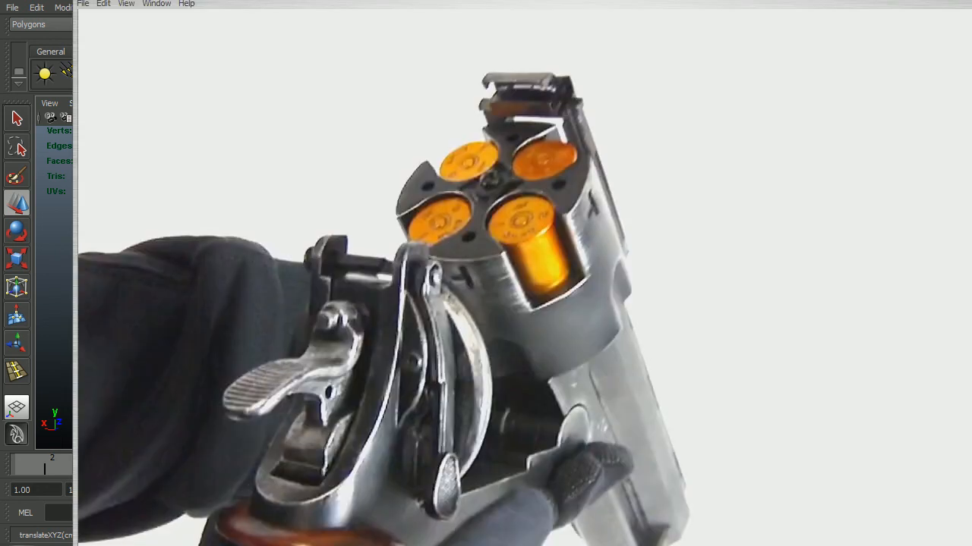
key(alt+Tab)
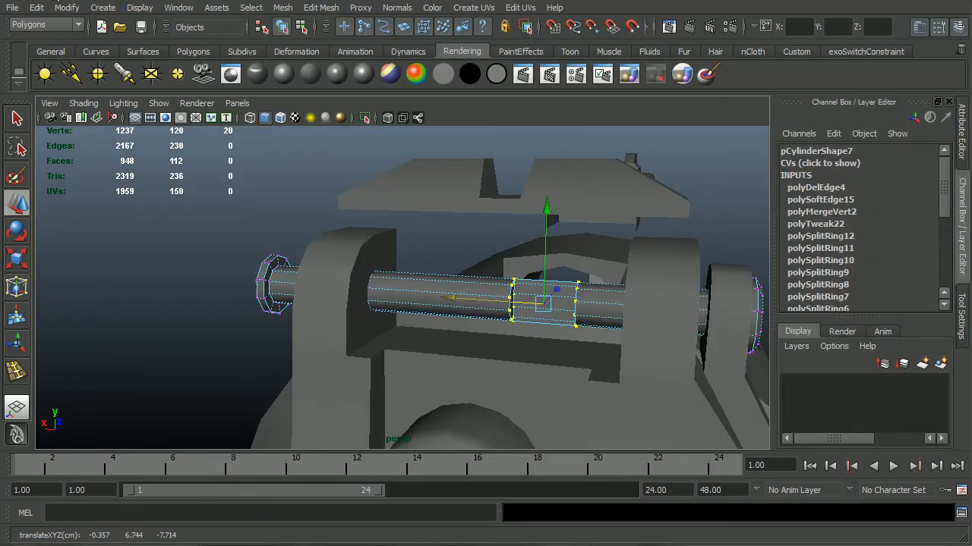
- Examine the repositioned notches and how the pin passes through the frame uprights
alt+drag(463, 283, 518, 286)
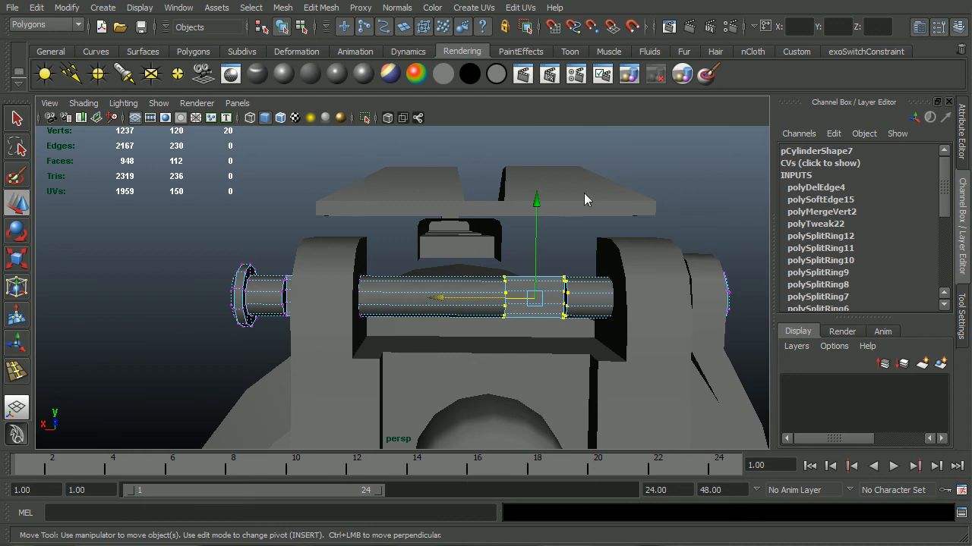
alt+drag(614, 320, 501, 322)
alt+right_drag(501, 318, 551, 311)
alt+drag(551, 312, 421, 321)
alt+right_drag(421, 322, 505, 318)
alt+drag(505, 323, 325, 378)
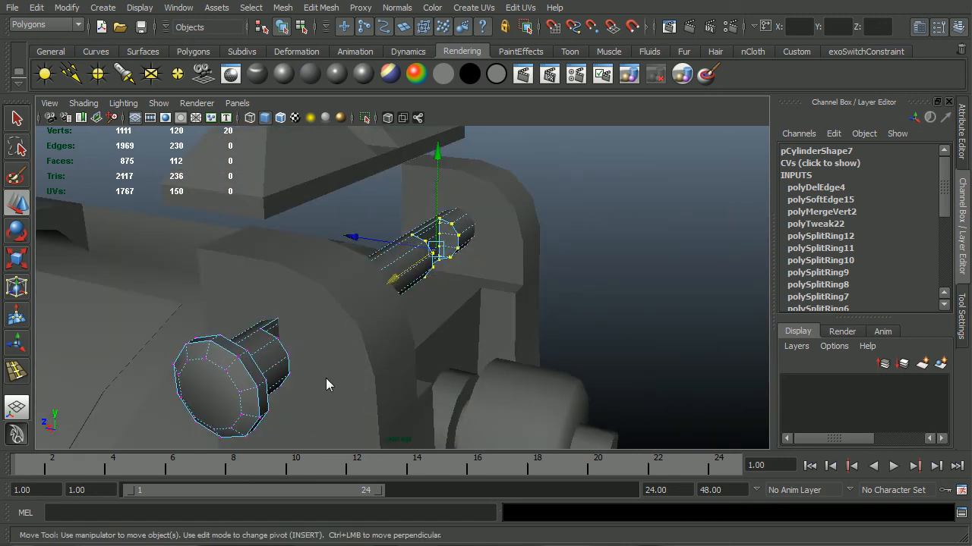
click(324, 378)
alt+drag(191, 398, 256, 352)
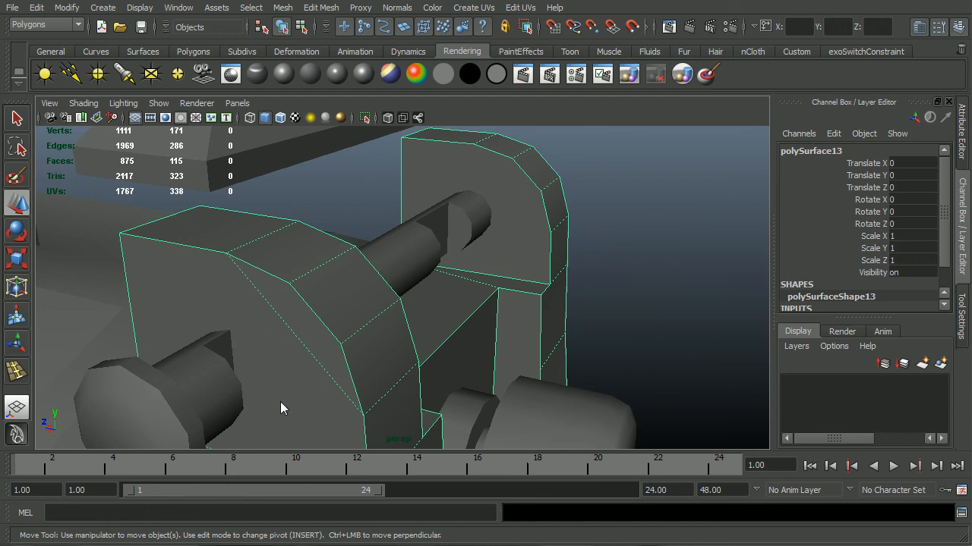
alt+drag(251, 408, 311, 379)
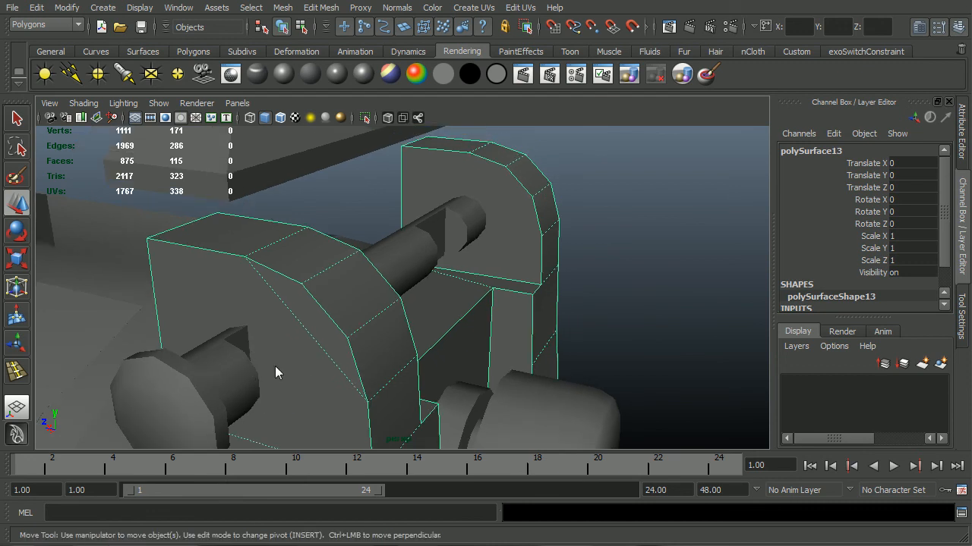
alt+drag(322, 342, 302, 345)
click(205, 325)
- Show the last hidden part again and view the complete revolver from the side
click(140, 7)
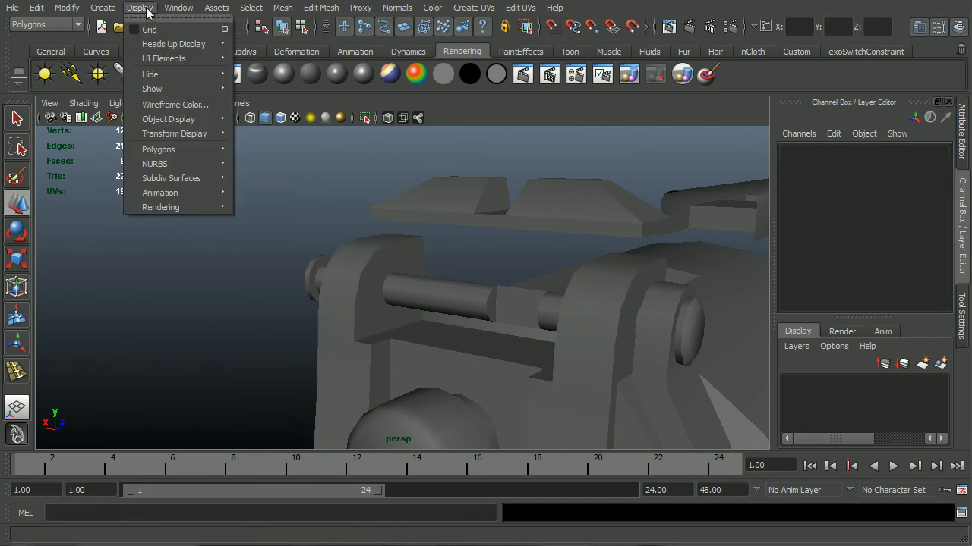
mouse_move(171, 87)
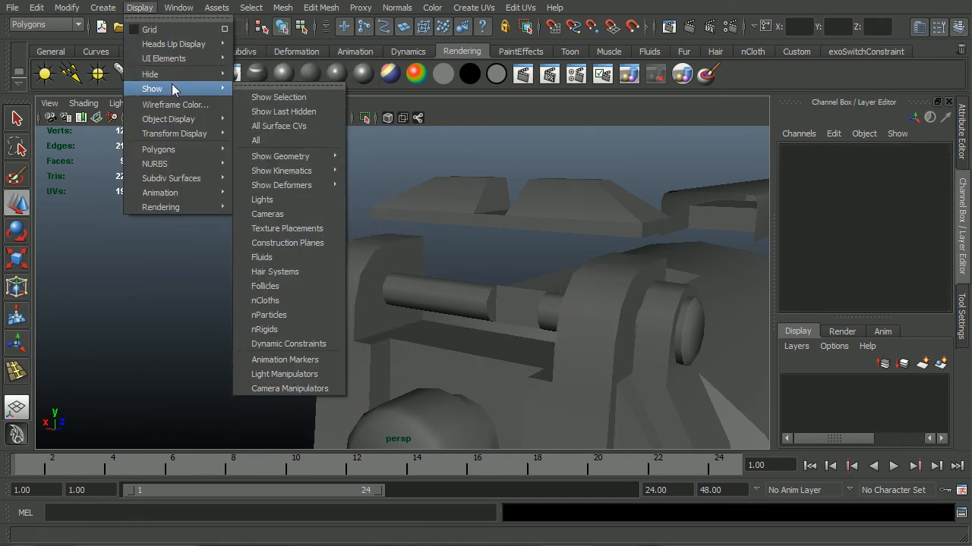
click(302, 99)
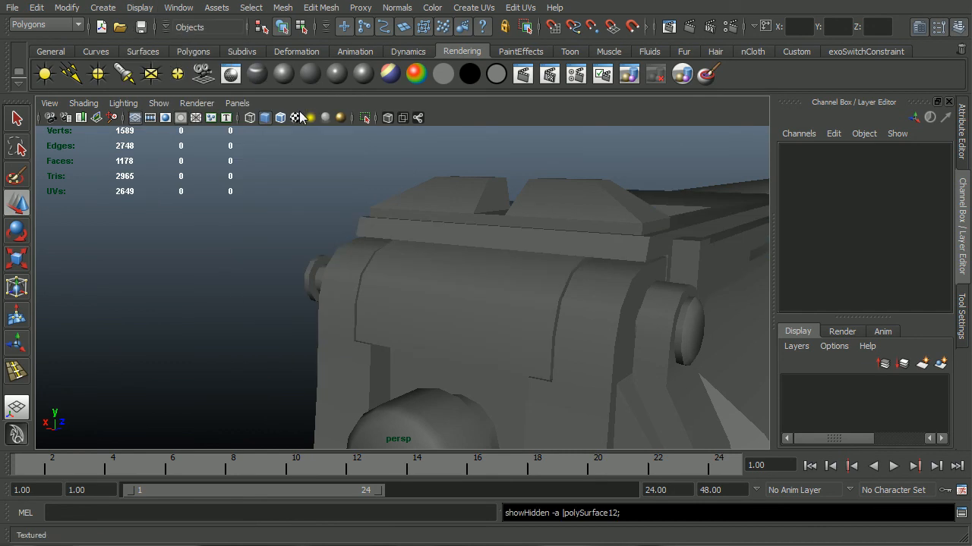
alt+drag(216, 305, 367, 341)
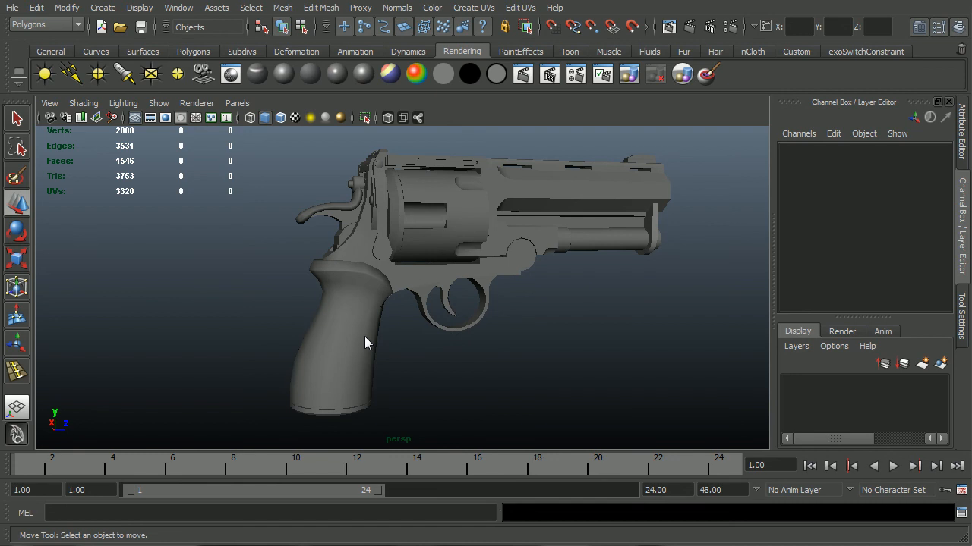